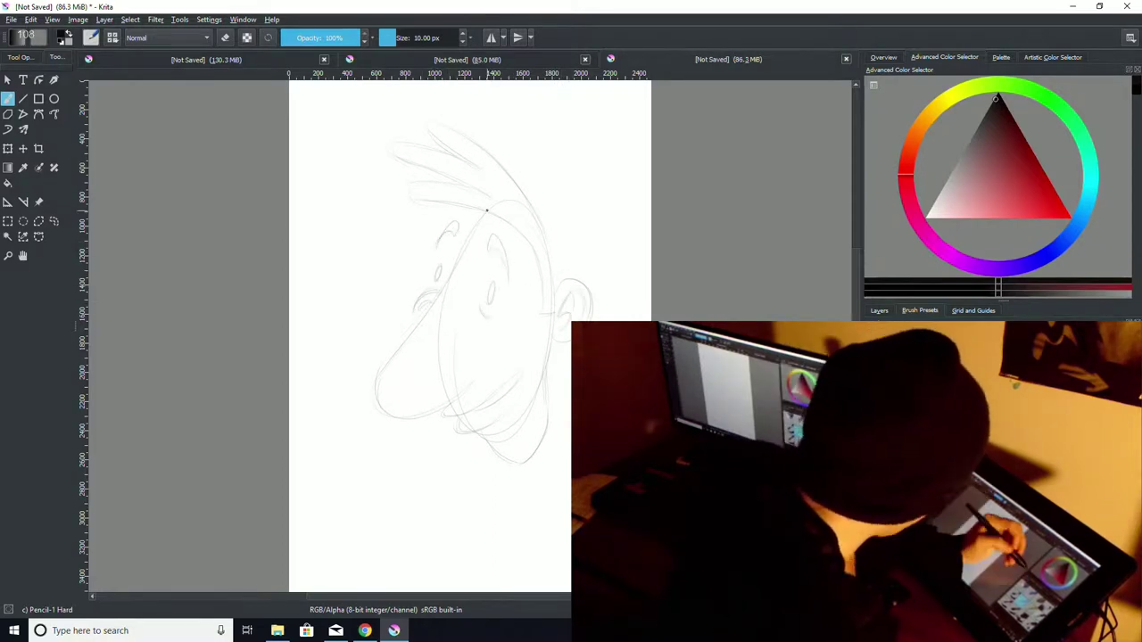
Step: Sketch the shirt collar and shoulder lines beneath the head with the pencil brush
{"action": "left_click_drag", "start_coordinate": [857, 304], "coordinate": [857, 337]}
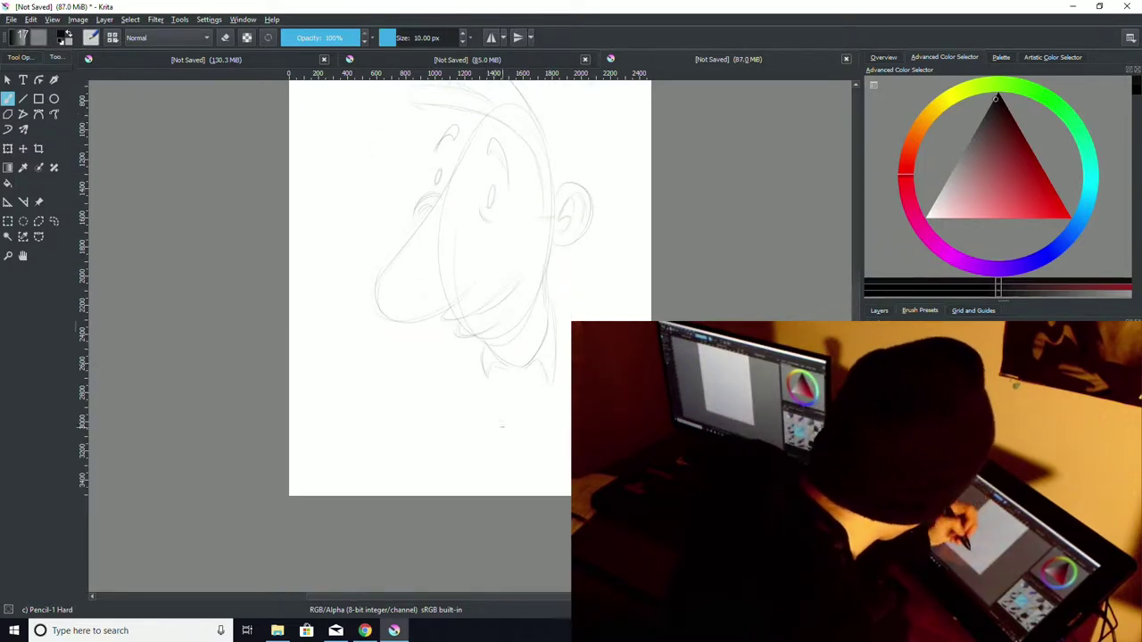
{"action": "key", "text": "ctrl+plus"}
{"action": "key", "text": "ctrl+plus"}
{"action": "key", "text": "ctrl+plus"}
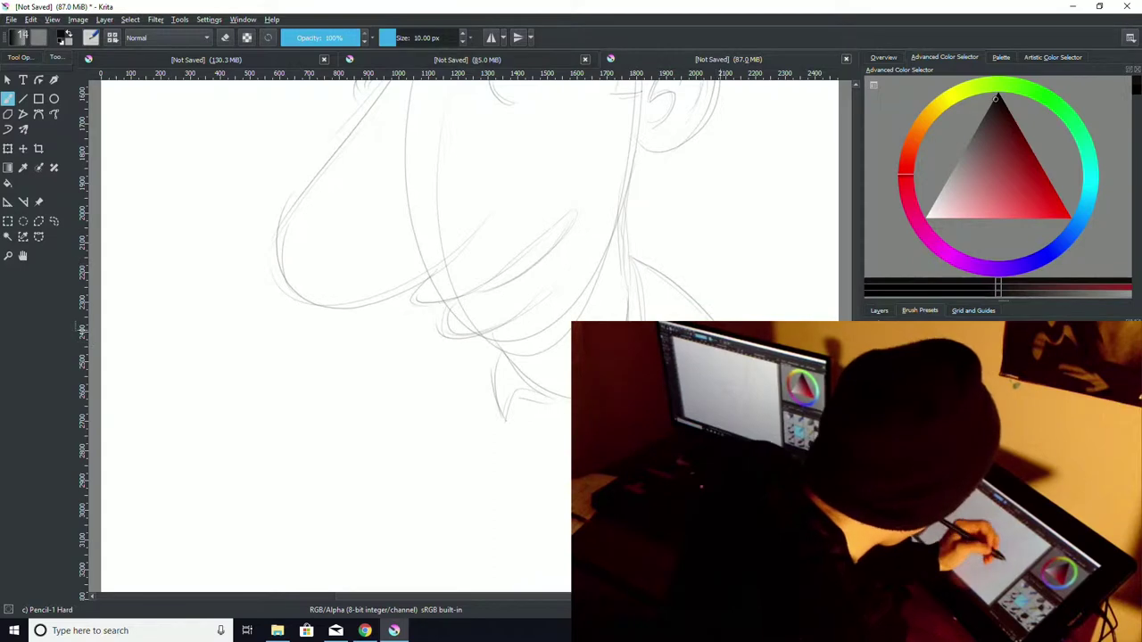
Step: Ink the outline of the large nose over the sketch in black with the Ink-7 Brush Rough preset
{"action": "left_click_drag", "start_coordinate": [855, 368], "coordinate": [855, 323]}
{"action": "left_click", "coordinate": [897, 500]}
{"action": "left_click", "coordinate": [999, 93]}
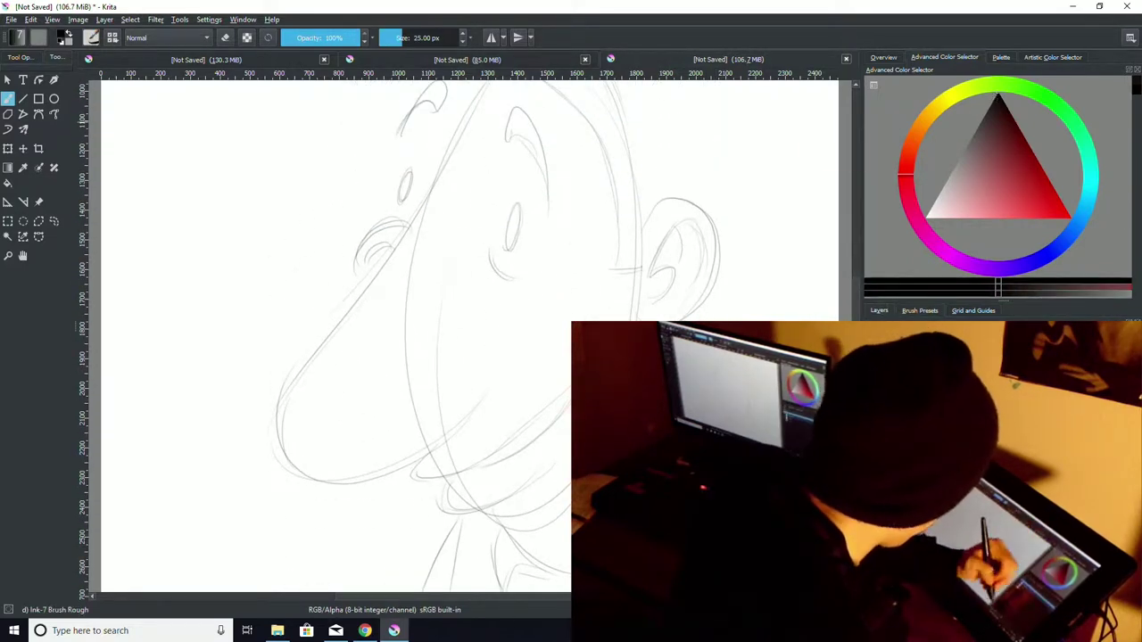
{"action": "left_click_drag", "start_coordinate": [482, 401], "coordinate": [321, 295]}
{"action": "key", "text": "ctrl+z"}
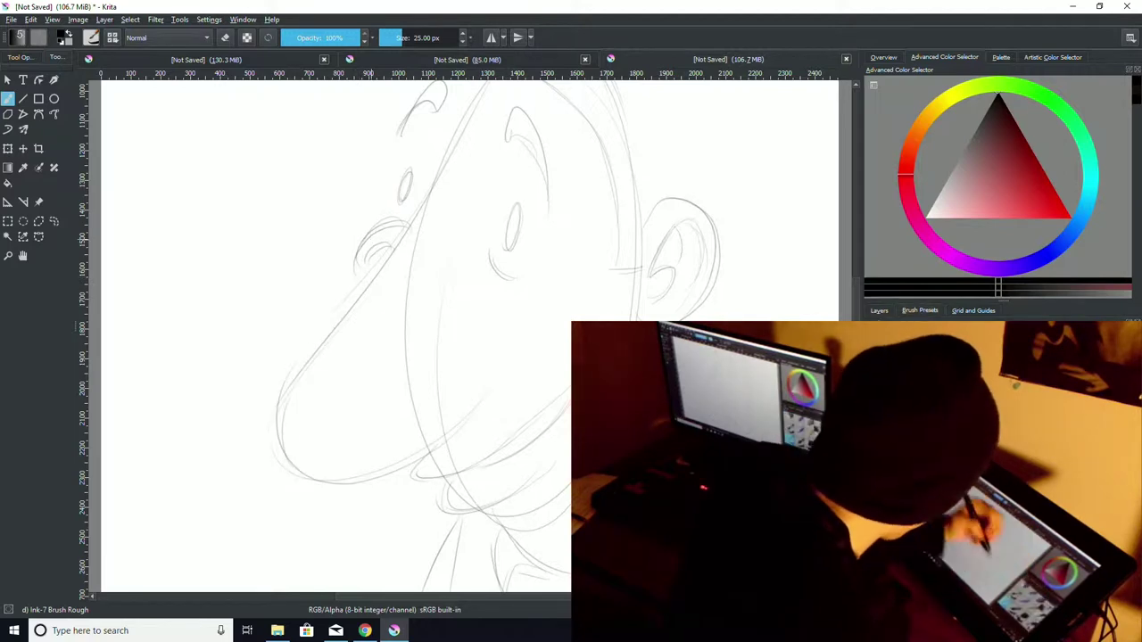
{"action": "mouse_move", "coordinate": [489, 385]}
{"action": "left_mouse_down"}
{"action": "mouse_move", "coordinate": [423, 453]}
{"action": "mouse_move", "coordinate": [303, 473]}
{"action": "left_mouse_up"}
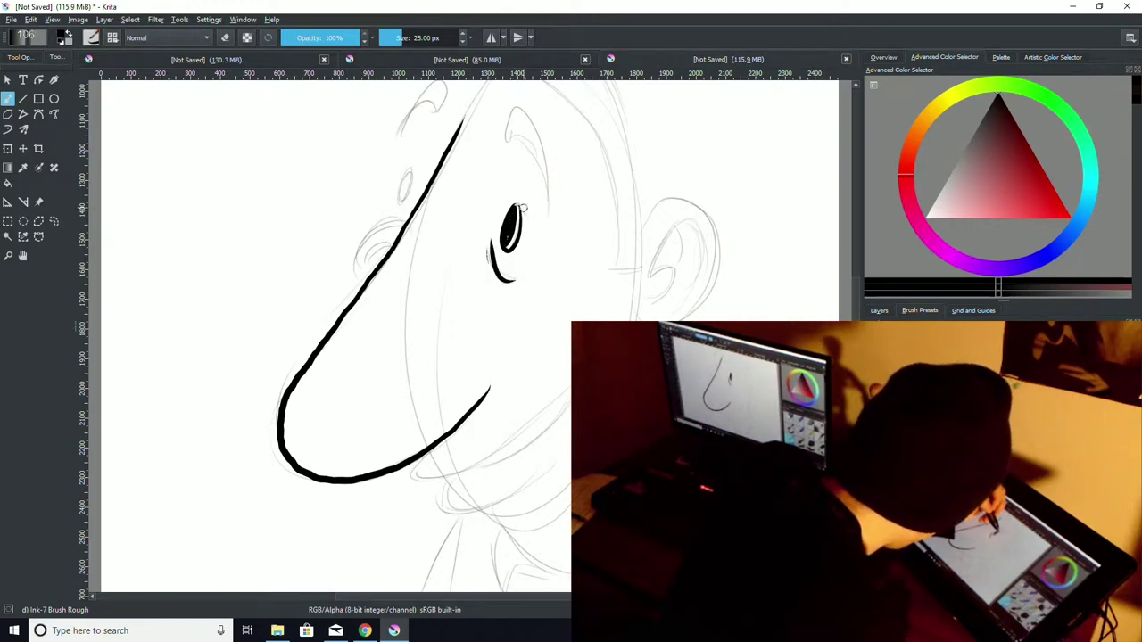
Step: Ink both eyebrows and the far eye, adding short shading strokes inside the near eyebrow
{"action": "left_click_drag", "start_coordinate": [508, 141], "coordinate": [548, 182]}
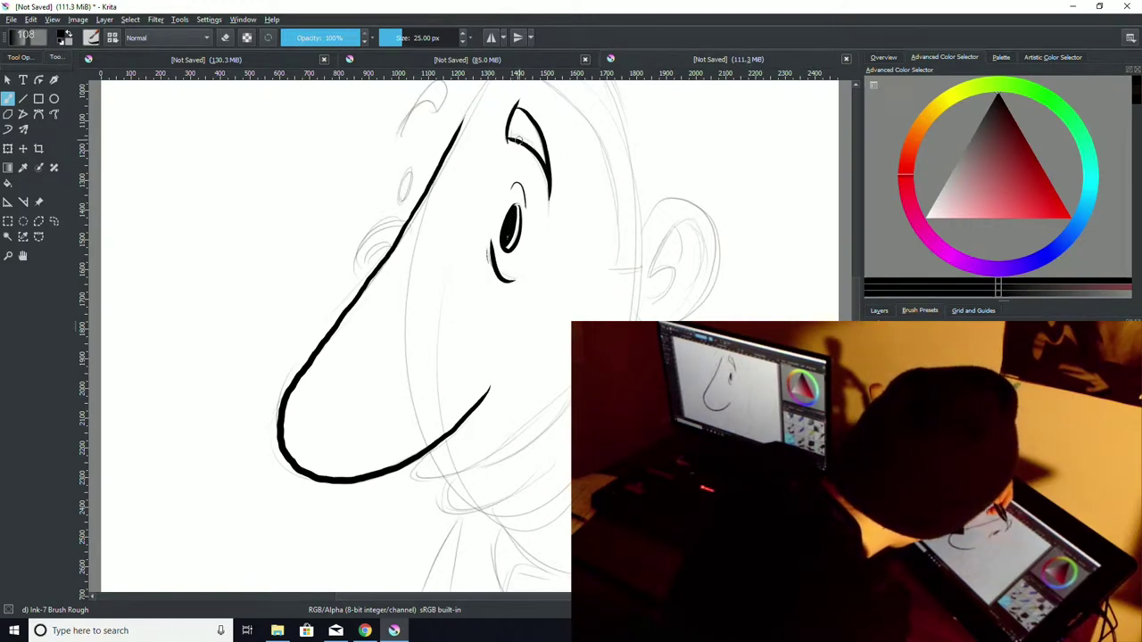
{"action": "left_click_drag", "start_coordinate": [515, 117], "coordinate": [511, 139]}
{"action": "left_click_drag", "start_coordinate": [518, 117], "coordinate": [515, 140]}
{"action": "left_click_drag", "start_coordinate": [522, 119], "coordinate": [518, 140]}
{"action": "left_click_drag", "start_coordinate": [455, 80], "coordinate": [455, 142]}
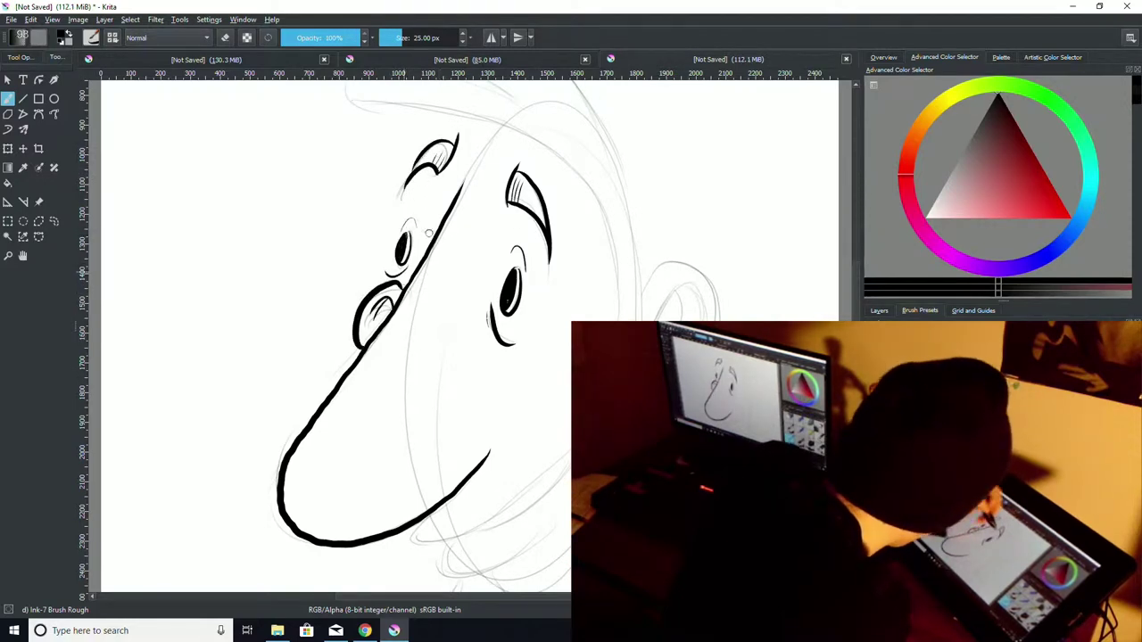
Step: Ink the near ear with its inner folds and the curved hairline edge in front of it
{"action": "left_click_drag", "start_coordinate": [657, 320], "coordinate": [708, 320]}
{"action": "key", "text": "ctrl+z"}
{"action": "key", "text": "ctrl+z"}
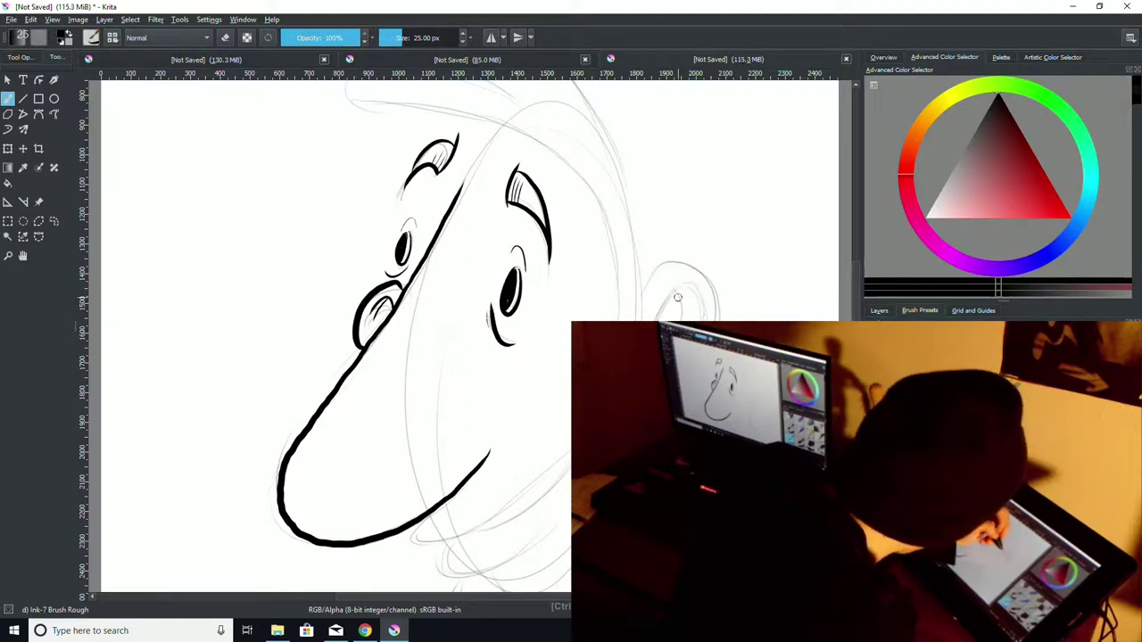
{"action": "left_click_drag", "start_coordinate": [643, 297], "coordinate": [671, 393]}
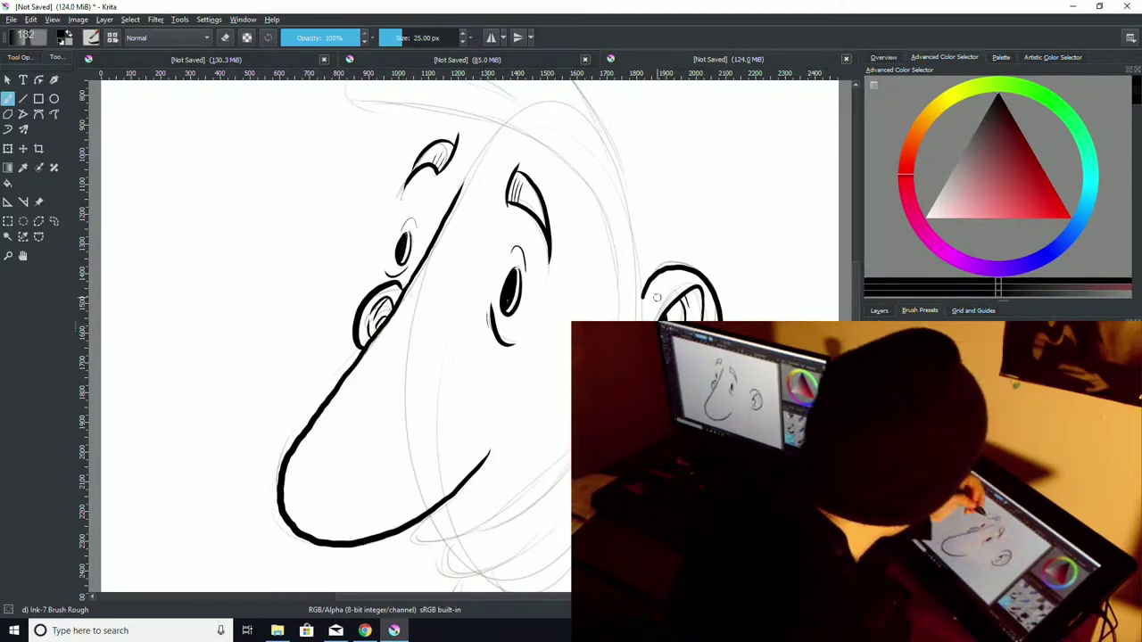
{"action": "left_click_drag", "start_coordinate": [568, 150], "coordinate": [622, 318]}
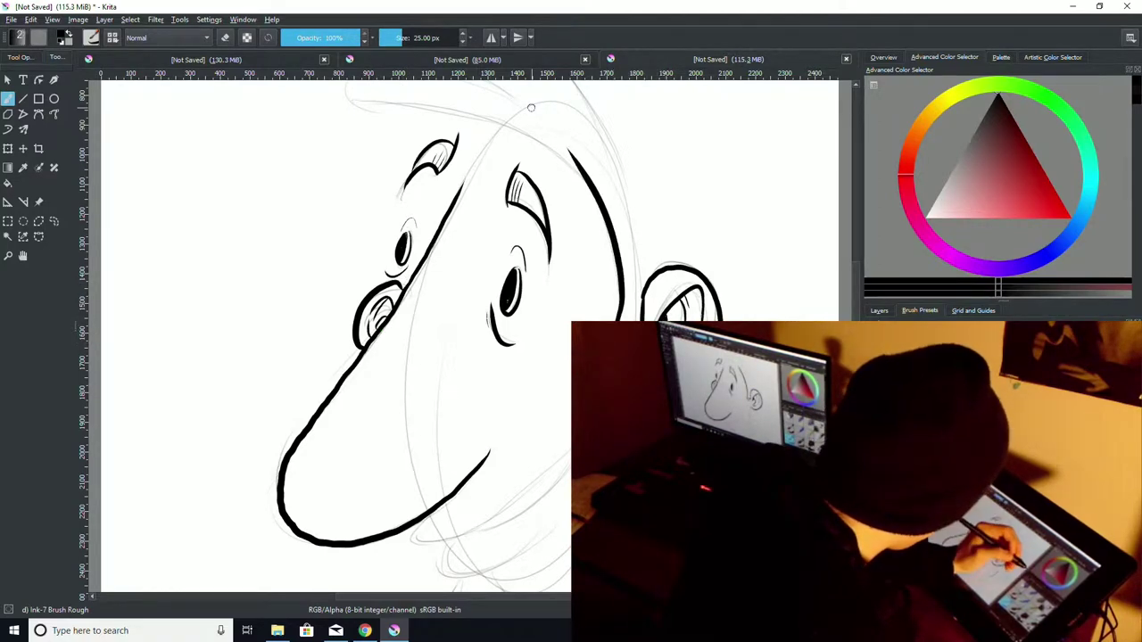
Step: Ink the three forward-sweeping hair tufts and the outer curve of the hair behind them
{"action": "scroll", "coordinate": [531, 108], "scroll_direction": "up", "scroll_amount": 3}
{"action": "mouse_move", "coordinate": [542, 244]}
{"action": "left_mouse_down"}
{"action": "mouse_move", "coordinate": [419, 160]}
{"action": "mouse_move", "coordinate": [486, 176]}
{"action": "left_mouse_up"}
{"action": "scroll", "coordinate": [453, 279], "scroll_direction": "up", "scroll_amount": 3}
{"action": "mouse_move", "coordinate": [446, 269]}
{"action": "left_mouse_down"}
{"action": "mouse_move", "coordinate": [308, 200]}
{"action": "mouse_move", "coordinate": [513, 270]}
{"action": "left_mouse_up"}
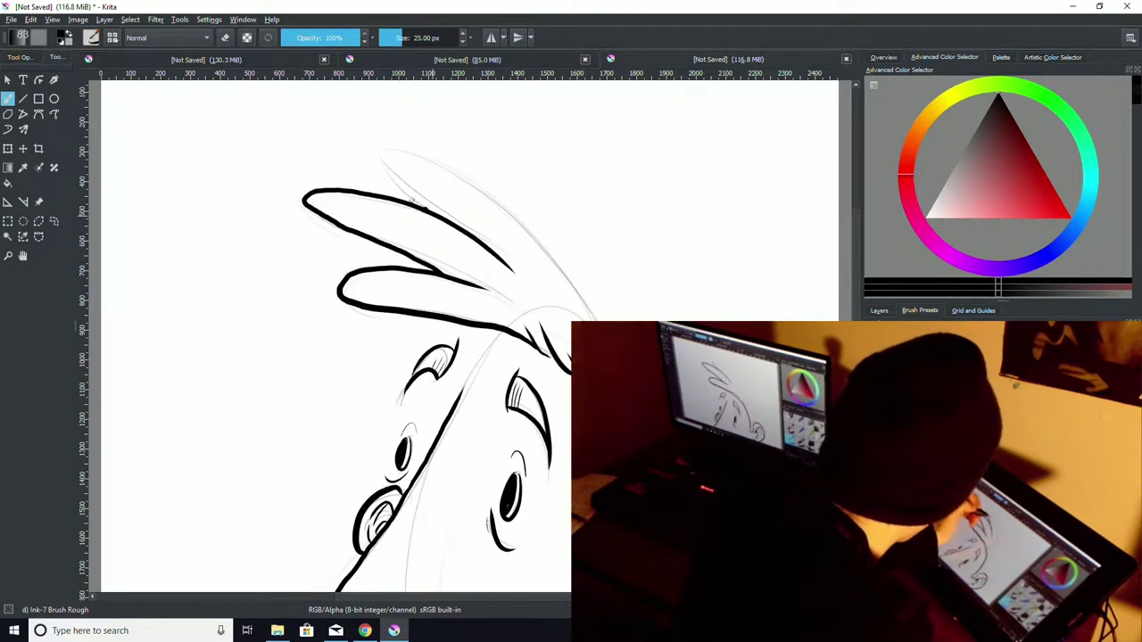
{"action": "mouse_move", "coordinate": [406, 205]}
{"action": "left_mouse_down"}
{"action": "mouse_move", "coordinate": [481, 181]}
{"action": "mouse_move", "coordinate": [604, 318]}
{"action": "left_mouse_up"}
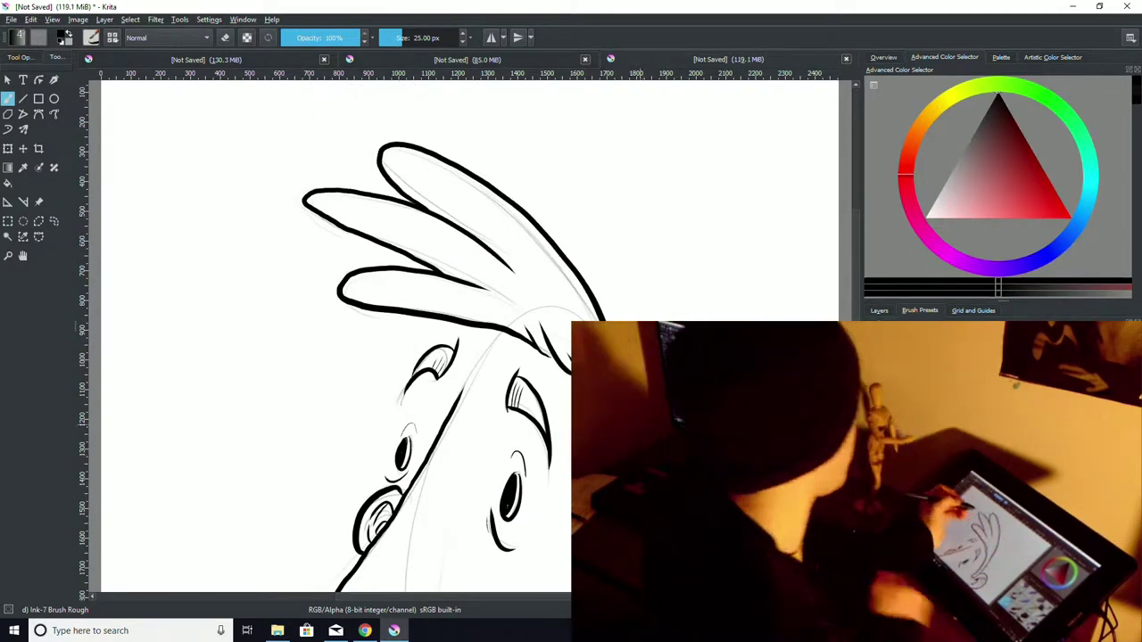
{"action": "key", "text": "ctrl+z"}
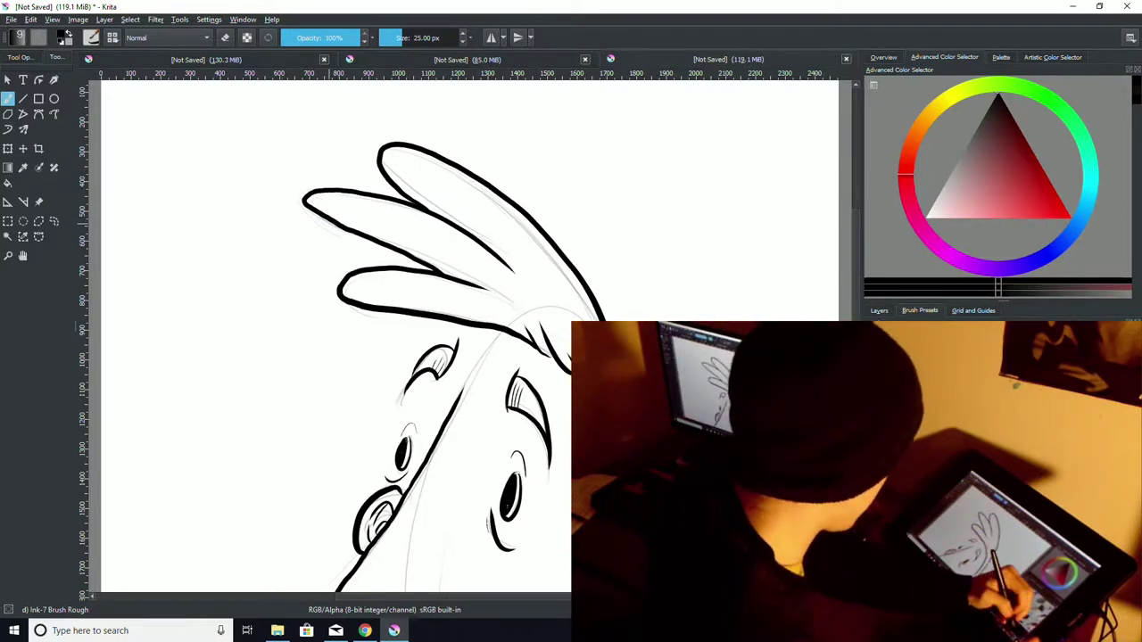
Step: Add thin tapering strand lines inside the tips of the three hair tufts
{"action": "key", "text": "ctrl+plus"}
{"action": "key", "text": "ctrl+plus"}
{"action": "mouse_move", "coordinate": [216, 241]}
{"action": "left_mouse_down"}
{"action": "mouse_move", "coordinate": [409, 241]}
{"action": "mouse_move", "coordinate": [300, 246]}
{"action": "left_mouse_up"}
{"action": "left_click_drag", "start_coordinate": [856, 255], "coordinate": [855, 227]}
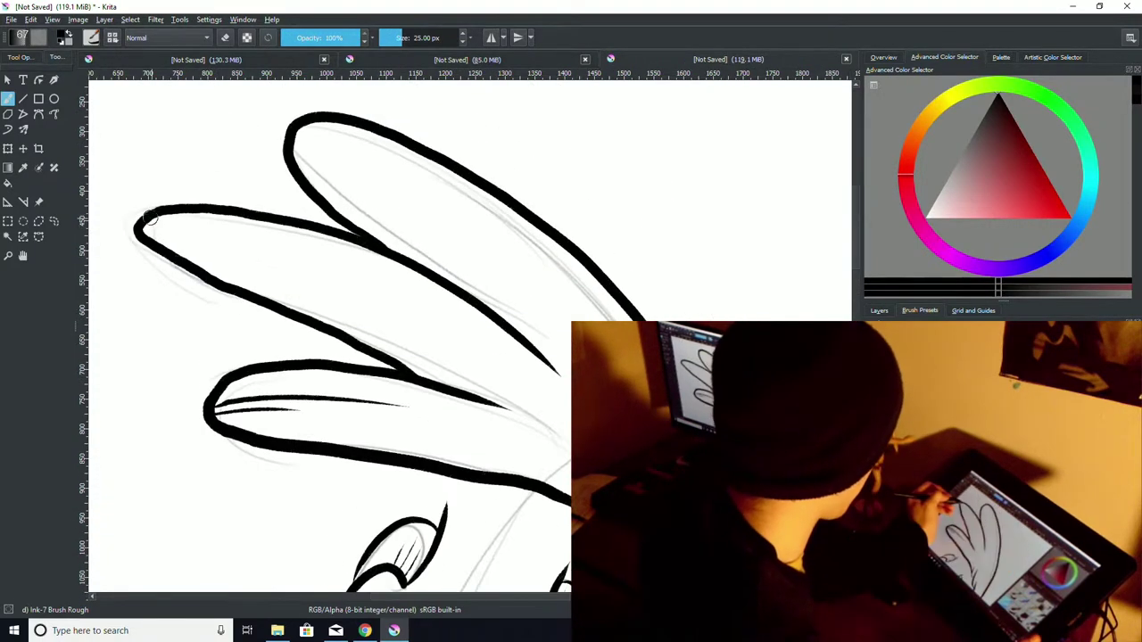
{"action": "left_click_drag", "start_coordinate": [150, 217], "coordinate": [318, 261]}
{"action": "left_click_drag", "start_coordinate": [144, 231], "coordinate": [203, 235]}
{"action": "mouse_move", "coordinate": [308, 122]}
{"action": "left_mouse_down"}
{"action": "mouse_move", "coordinate": [459, 230]}
{"action": "mouse_move", "coordinate": [369, 173]}
{"action": "left_mouse_up"}
Step: Ink the nostril at the inner end of the nose line and the curved nostril wing around it
{"action": "left_click_drag", "start_coordinate": [856, 228], "coordinate": [856, 345]}
{"action": "mouse_move", "coordinate": [507, 413]}
{"action": "left_mouse_down"}
{"action": "mouse_move", "coordinate": [541, 360]}
{"action": "mouse_move", "coordinate": [503, 426]}
{"action": "left_mouse_up"}
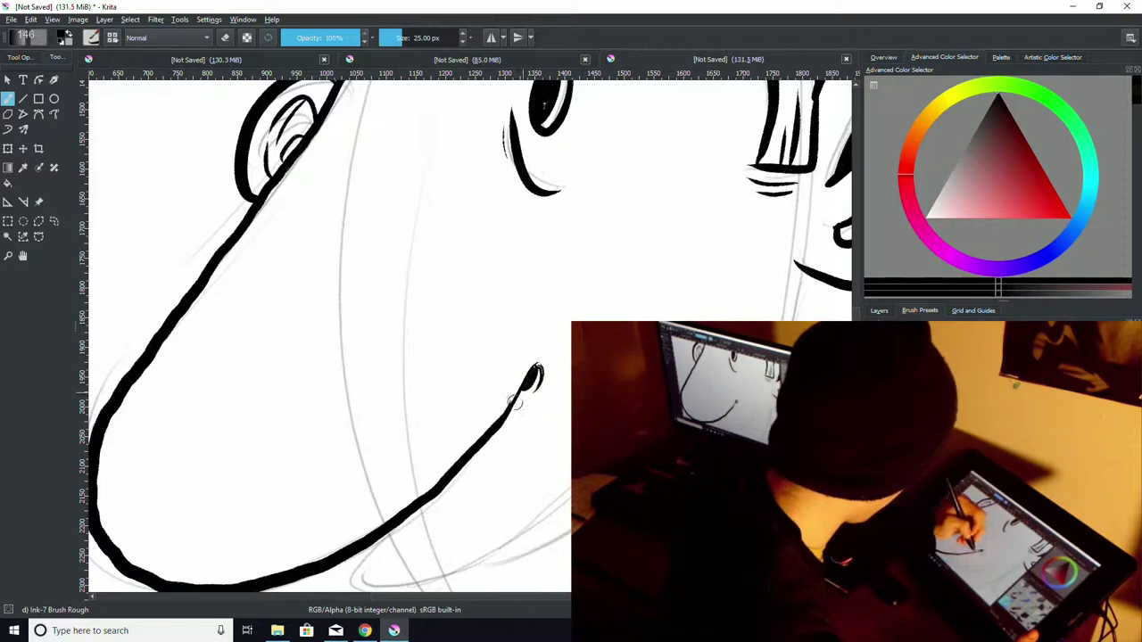
{"action": "mouse_move", "coordinate": [546, 395]}
{"action": "left_mouse_down"}
{"action": "mouse_move", "coordinate": [496, 277]}
{"action": "mouse_move", "coordinate": [452, 308]}
{"action": "left_mouse_up"}
{"action": "scroll", "coordinate": [476, 258], "scroll_direction": "down", "scroll_amount": 2}
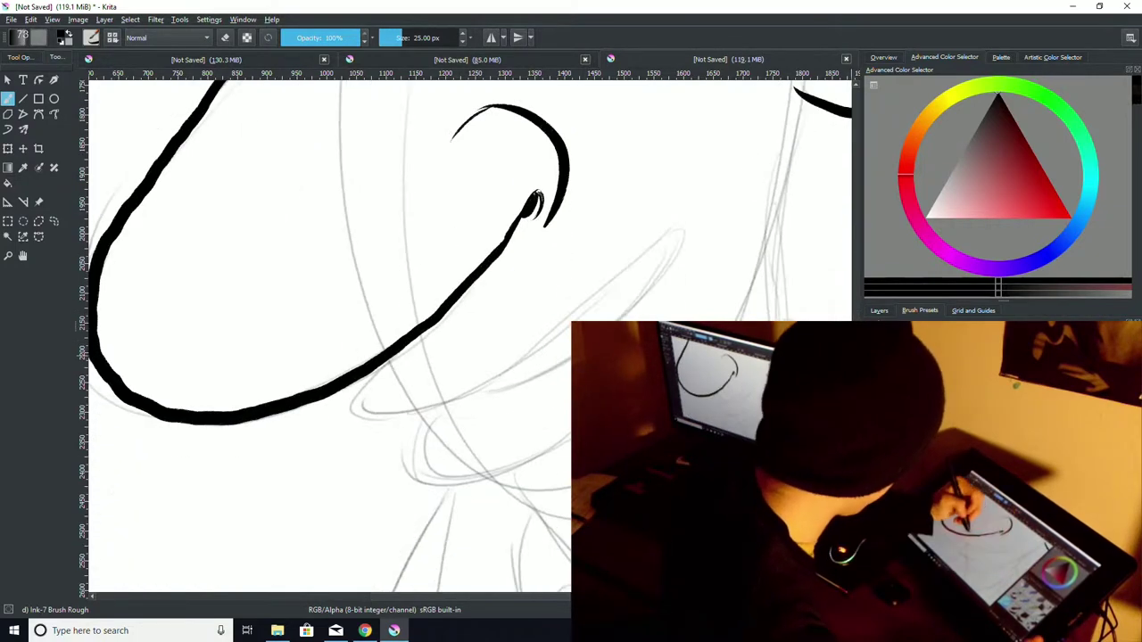
{"action": "left_click_drag", "start_coordinate": [487, 106], "coordinate": [458, 130]}
Step: Ink the smiling mouth with its teeth and dark corner, and the rounded lower lip beneath it
{"action": "mouse_move", "coordinate": [380, 366]}
{"action": "left_mouse_down"}
{"action": "mouse_move", "coordinate": [364, 424]}
{"action": "mouse_move", "coordinate": [539, 355]}
{"action": "left_mouse_up"}
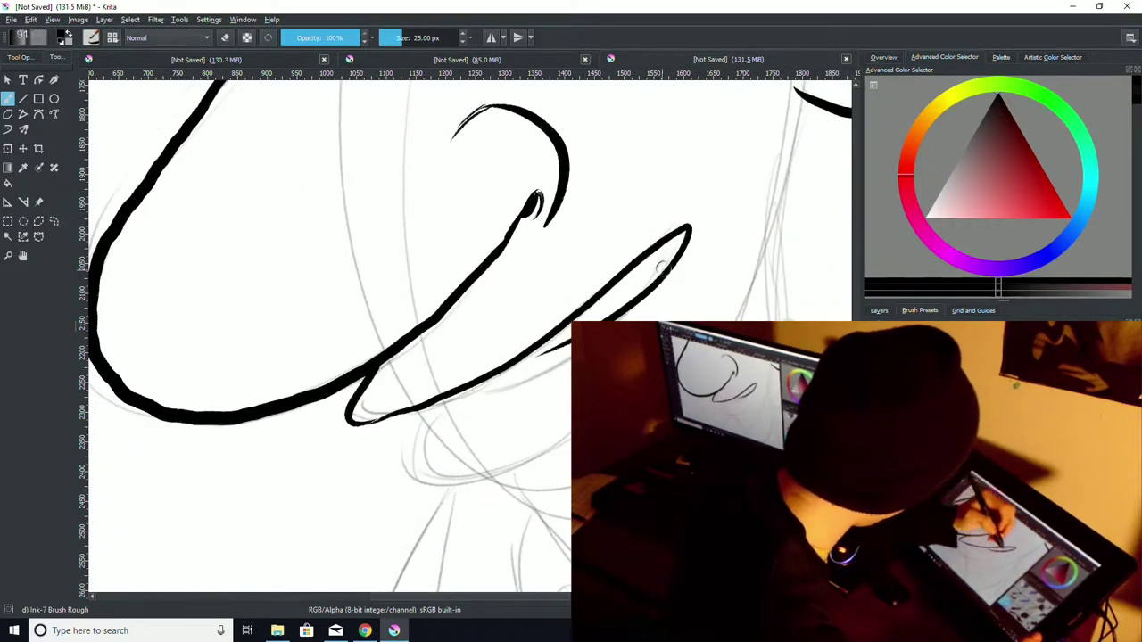
{"action": "mouse_move", "coordinate": [437, 402]}
{"action": "left_mouse_down"}
{"action": "mouse_move", "coordinate": [412, 460]}
{"action": "mouse_move", "coordinate": [571, 451]}
{"action": "left_mouse_up"}
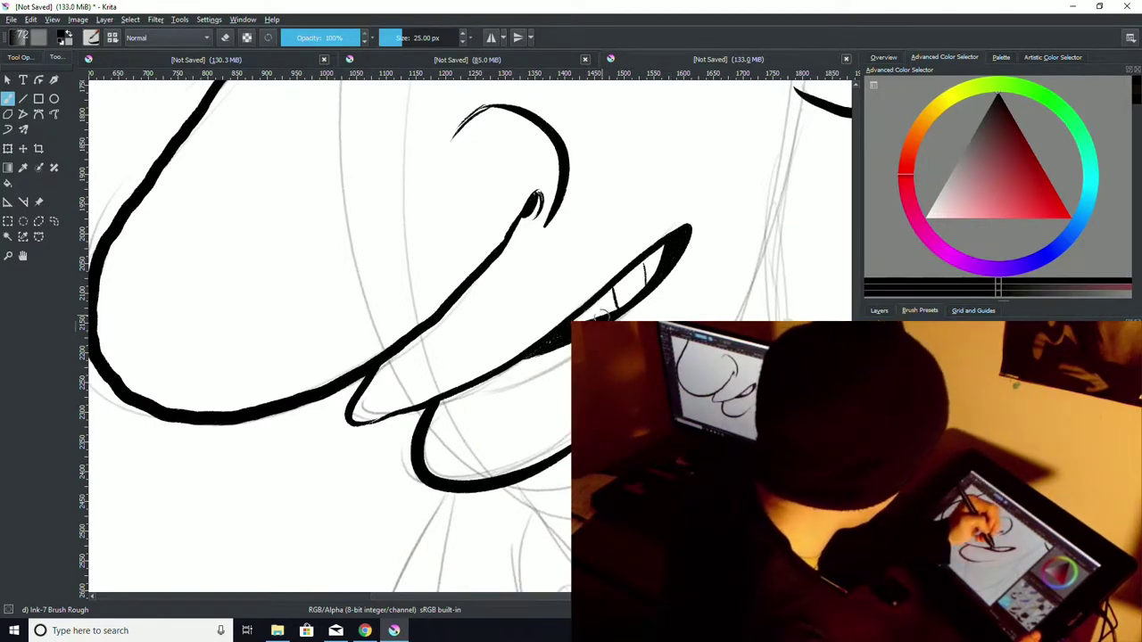
{"action": "scroll", "coordinate": [538, 373], "scroll_direction": "down", "scroll_amount": 1}
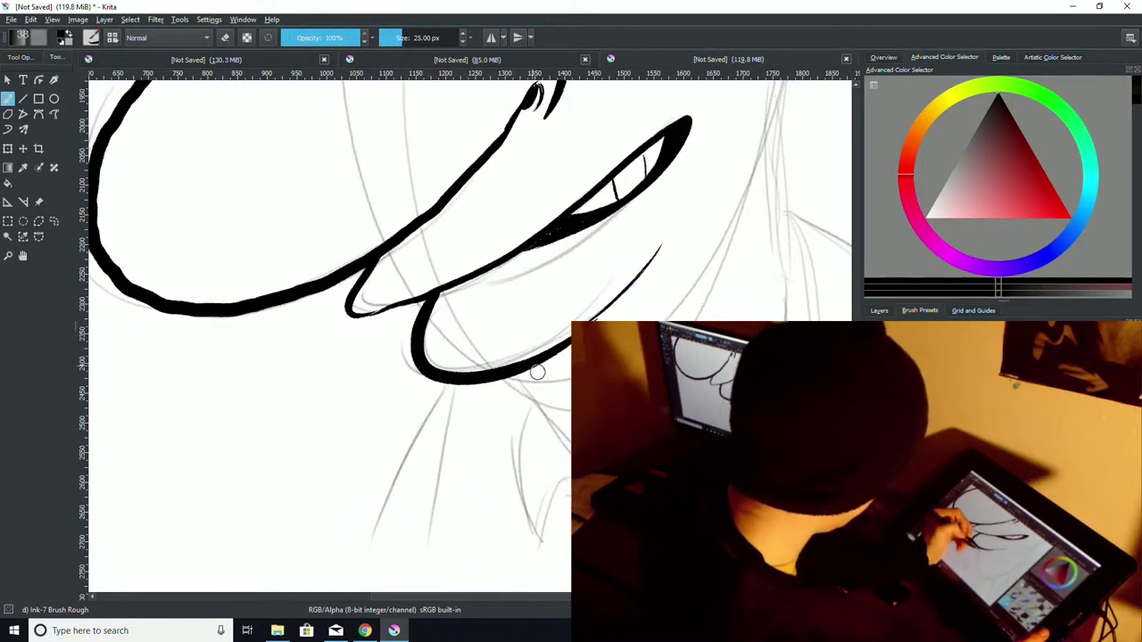
Step: Ink the chin line below the lower lip and the jaw line running down from the ear
{"action": "left_click_drag", "start_coordinate": [510, 375], "coordinate": [585, 446]}
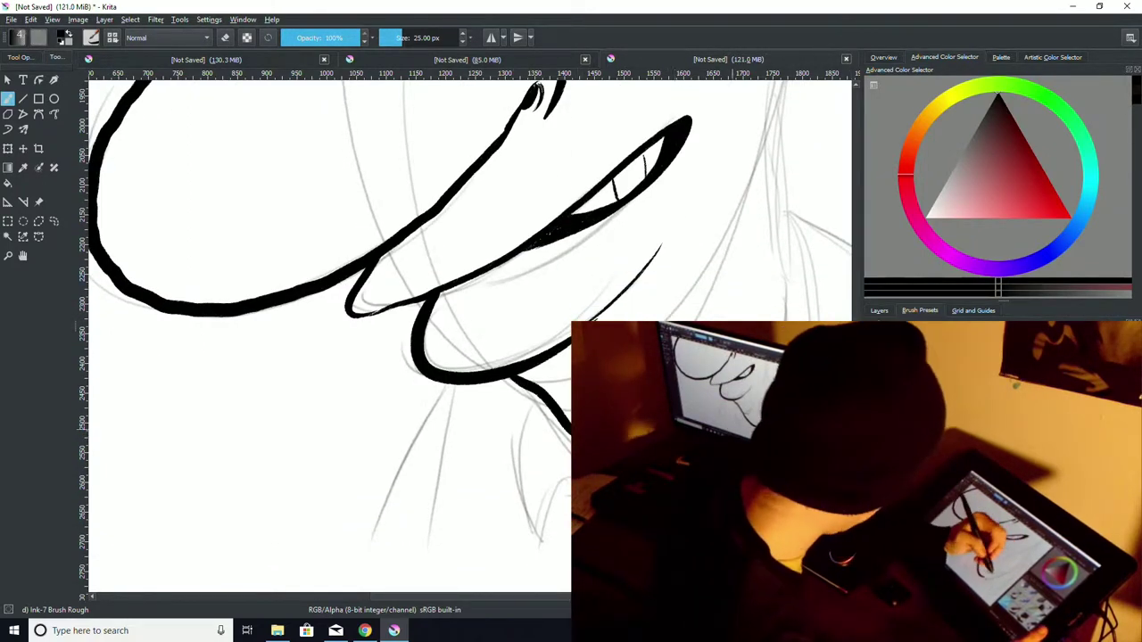
{"action": "scroll", "coordinate": [763, 110], "scroll_direction": "up", "scroll_amount": 2}
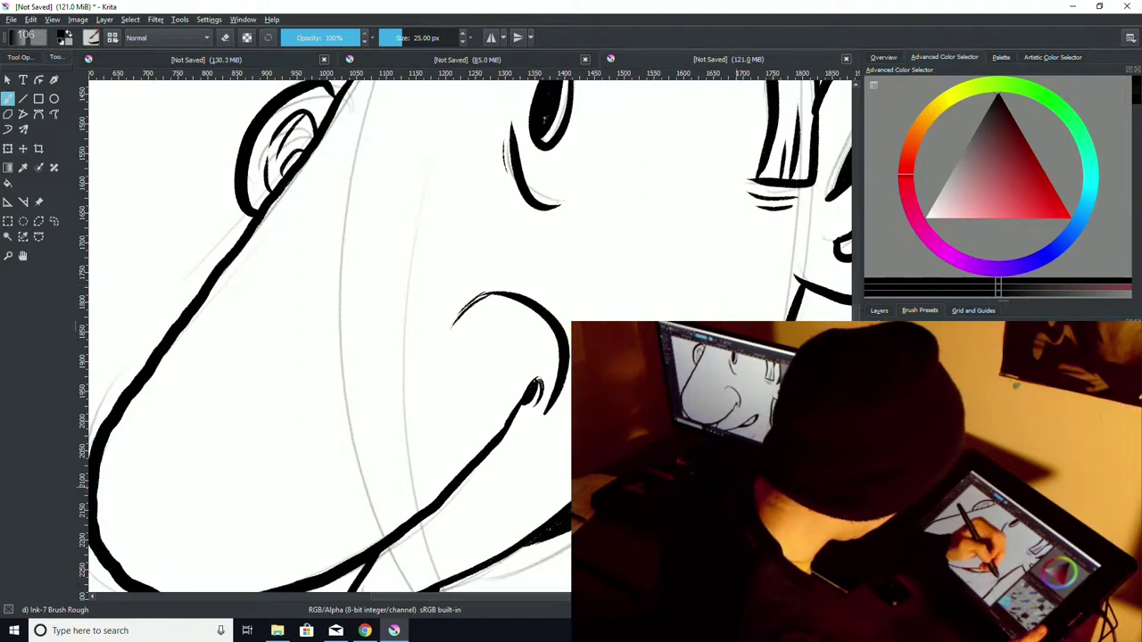
{"action": "scroll", "coordinate": [470, 336], "scroll_direction": "down", "scroll_amount": 3}
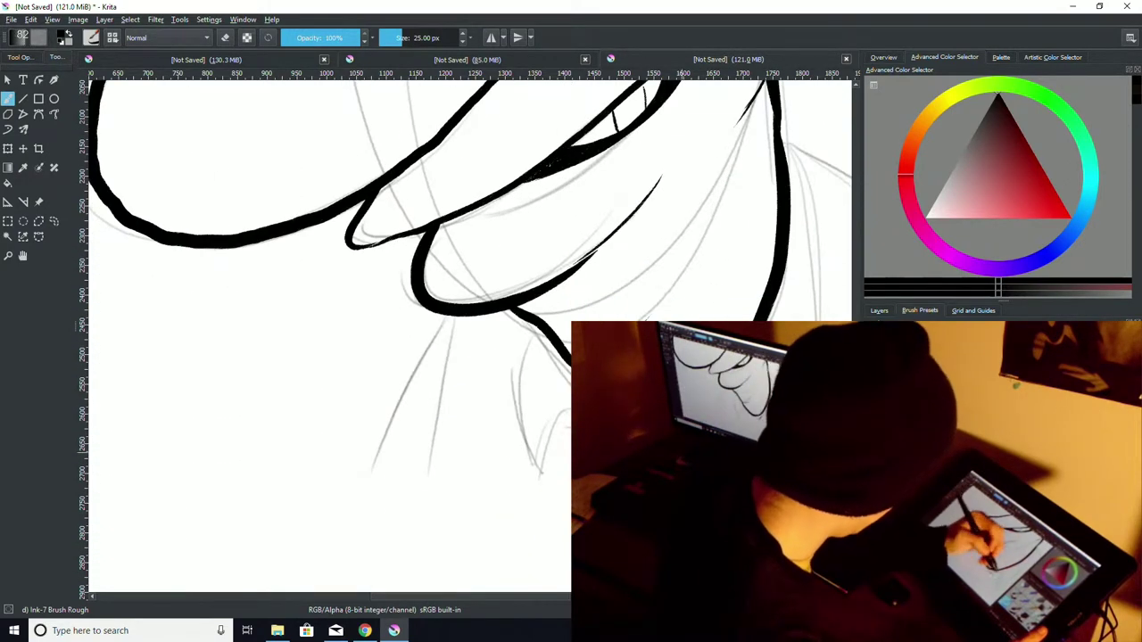
Step: Ink the pointed shirt collar, the shoulder lines and the short fold marks on the shirt
{"action": "left_click_drag", "start_coordinate": [812, 141], "coordinate": [833, 317]}
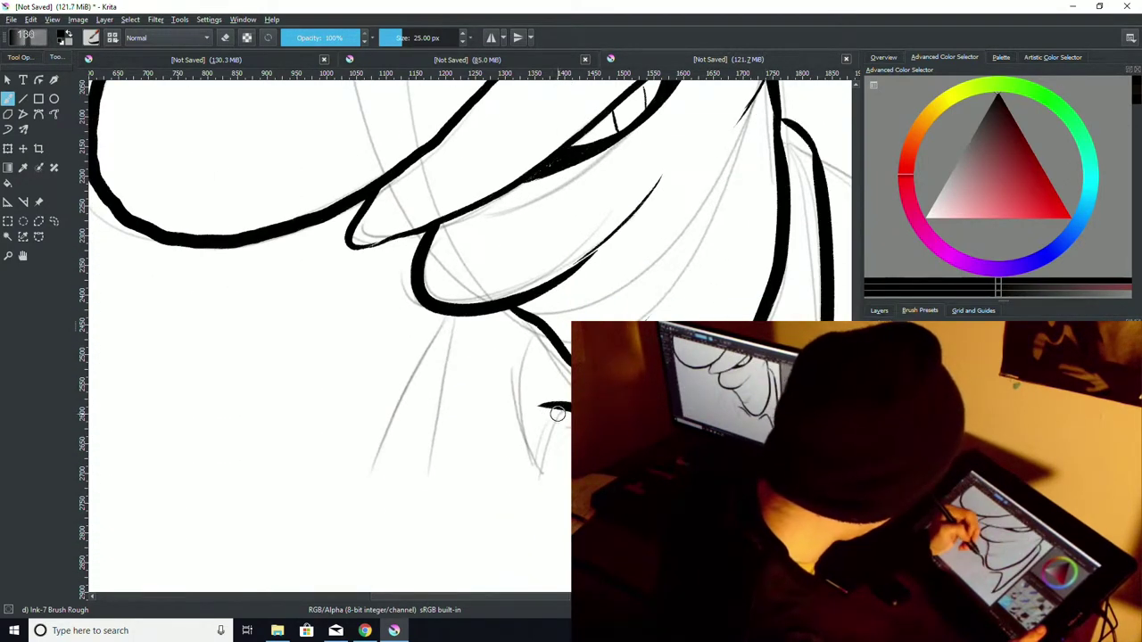
{"action": "left_click_drag", "start_coordinate": [527, 466], "coordinate": [534, 323]}
{"action": "left_click_drag", "start_coordinate": [451, 359], "coordinate": [439, 469]}
{"action": "left_click_drag", "start_coordinate": [431, 399], "coordinate": [439, 446]}
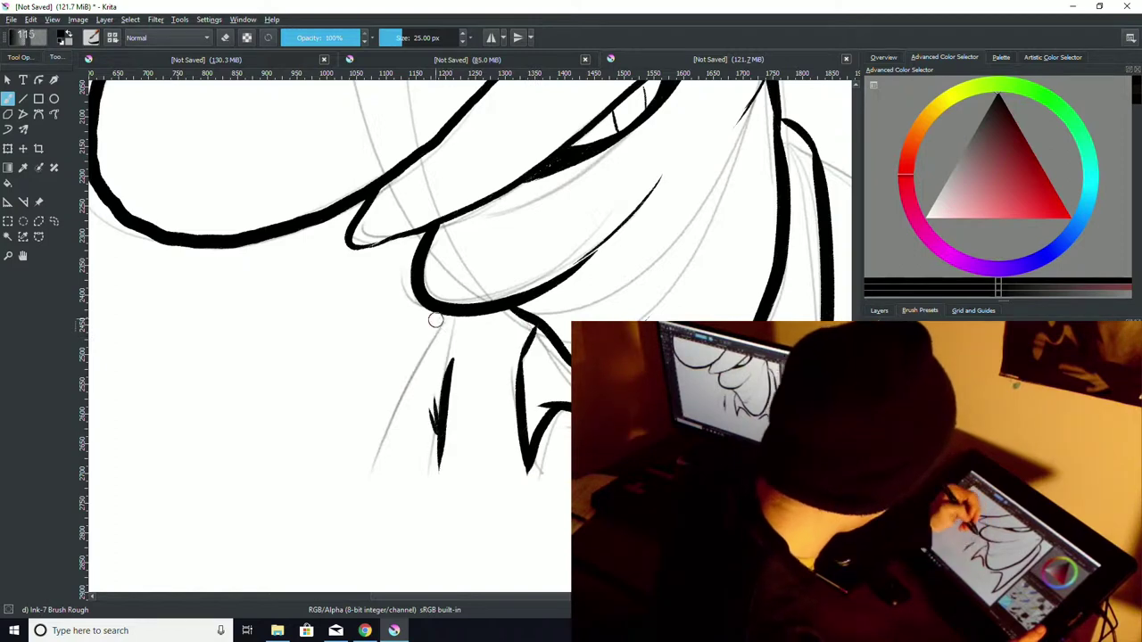
{"action": "left_click_drag", "start_coordinate": [439, 314], "coordinate": [379, 464]}
{"action": "left_click_drag", "start_coordinate": [412, 582], "coordinate": [63, 553]}
{"action": "left_click_drag", "start_coordinate": [568, 361], "coordinate": [551, 499]}
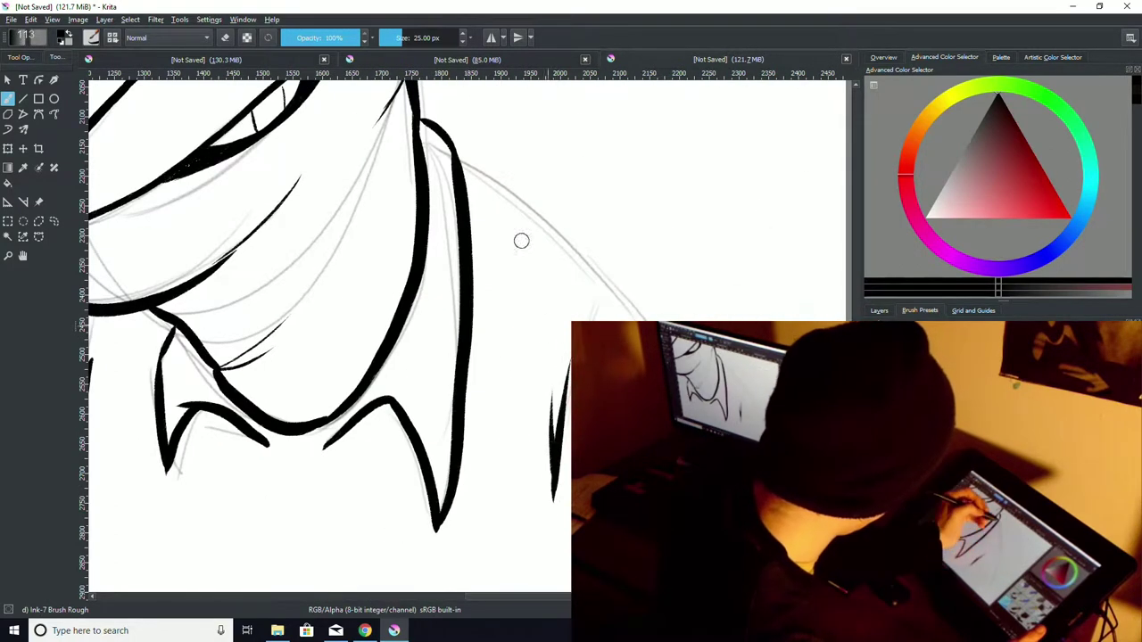
{"action": "mouse_move", "coordinate": [459, 158]}
{"action": "left_mouse_down"}
{"action": "mouse_move", "coordinate": [602, 272]}
{"action": "mouse_move", "coordinate": [770, 553]}
{"action": "left_mouse_up"}
Step: Choose a muted orange-tan skin colour and switch to the Basic-5 Size brush
{"action": "key", "text": "ctrl+minus"}
{"action": "key", "text": "ctrl+minus"}
{"action": "key", "text": "ctrl+minus"}
{"action": "key", "text": "ctrl+minus"}
{"action": "key", "text": "ctrl+minus"}
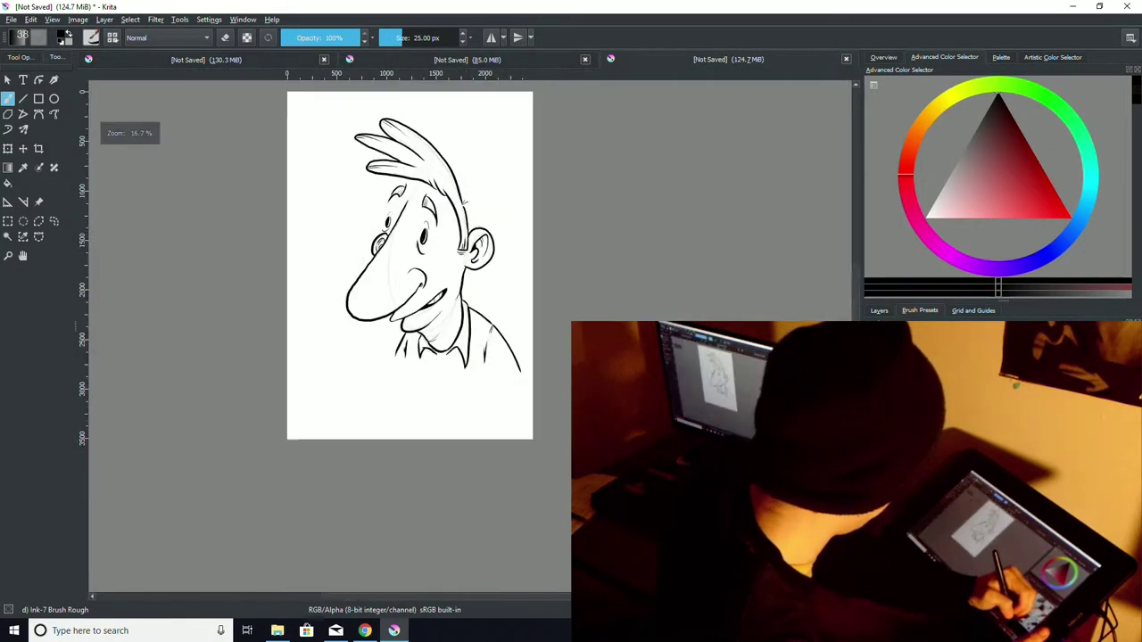
{"action": "key", "text": "ctrl+plus"}
{"action": "left_click_drag", "start_coordinate": [383, 179], "coordinate": [384, 219]}
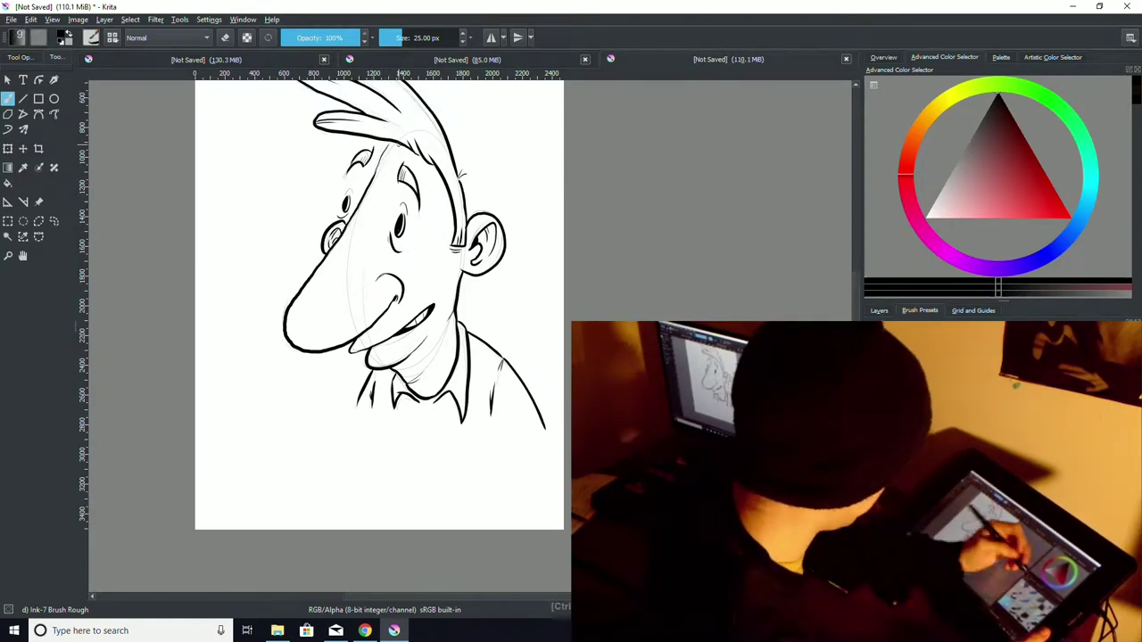
{"action": "left_click", "coordinate": [938, 104]}
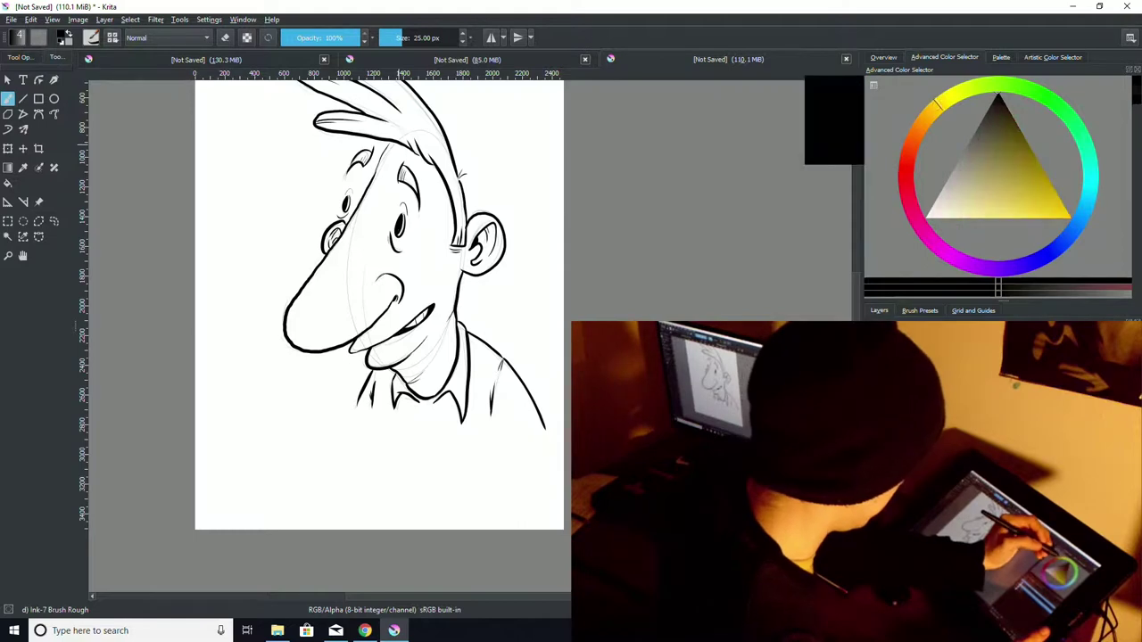
{"action": "left_click", "coordinate": [1018, 198]}
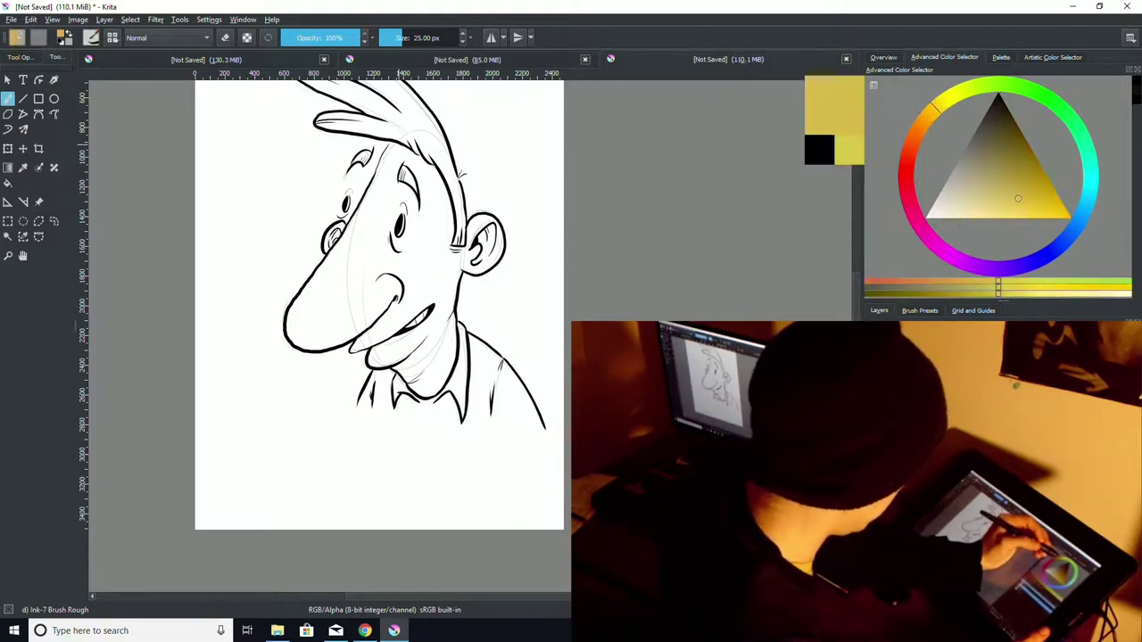
{"action": "left_click", "coordinate": [936, 281]}
{"action": "left_click", "coordinate": [920, 310]}
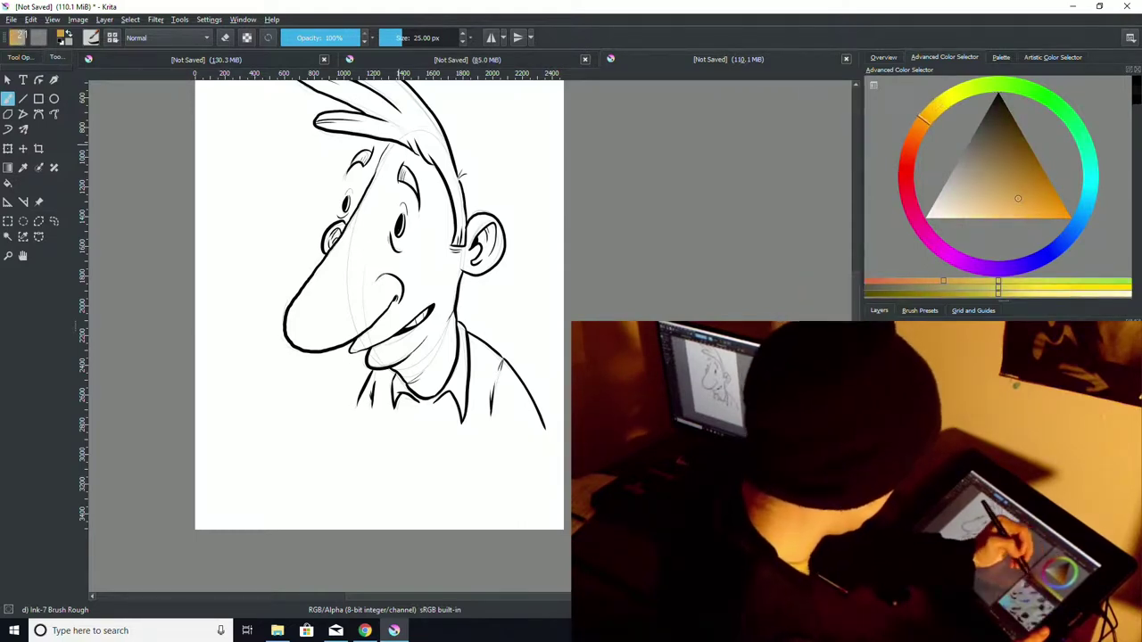
{"action": "left_click", "coordinate": [892, 447]}
Step: Paint flat orange-tan over the nose, cheek and upper lip, enlarging the brush to 111.42 px
{"action": "mouse_move", "coordinate": [375, 278]}
{"action": "left_mouse_down"}
{"action": "mouse_move", "coordinate": [387, 273]}
{"action": "mouse_move", "coordinate": [336, 338]}
{"action": "left_mouse_up"}
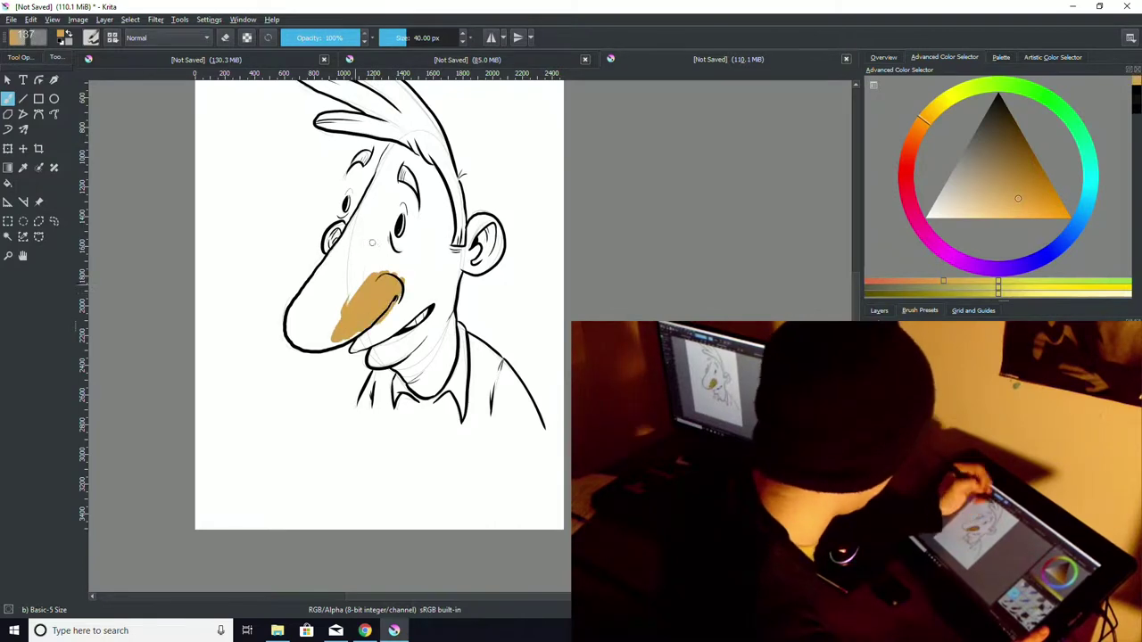
{"action": "left_click", "coordinate": [417, 37]}
{"action": "key", "text": "ctrl+plus"}
{"action": "key", "text": "ctrl+plus"}
{"action": "key", "text": "ctrl+plus"}
{"action": "left_click_drag", "start_coordinate": [299, 234], "coordinate": [228, 302]}
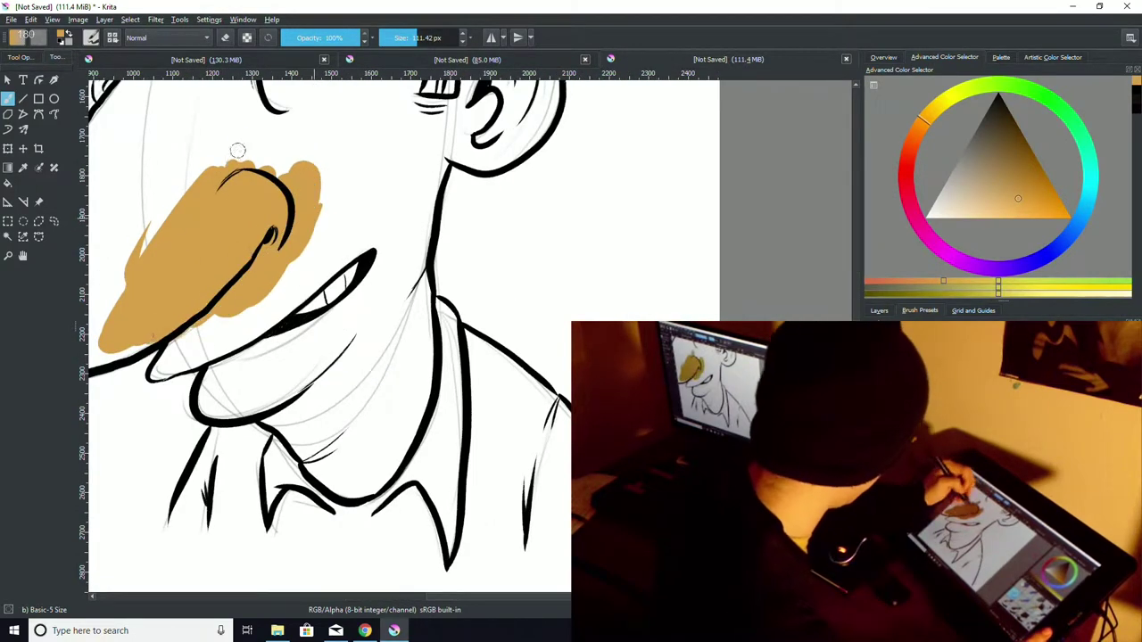
{"action": "mouse_move", "coordinate": [237, 150]}
{"action": "left_mouse_down"}
{"action": "mouse_move", "coordinate": [343, 147]}
{"action": "mouse_move", "coordinate": [403, 232]}
{"action": "mouse_move", "coordinate": [356, 314]}
{"action": "mouse_move", "coordinate": [297, 292]}
{"action": "mouse_move", "coordinate": [326, 294]}
{"action": "mouse_move", "coordinate": [179, 361]}
{"action": "left_mouse_up"}
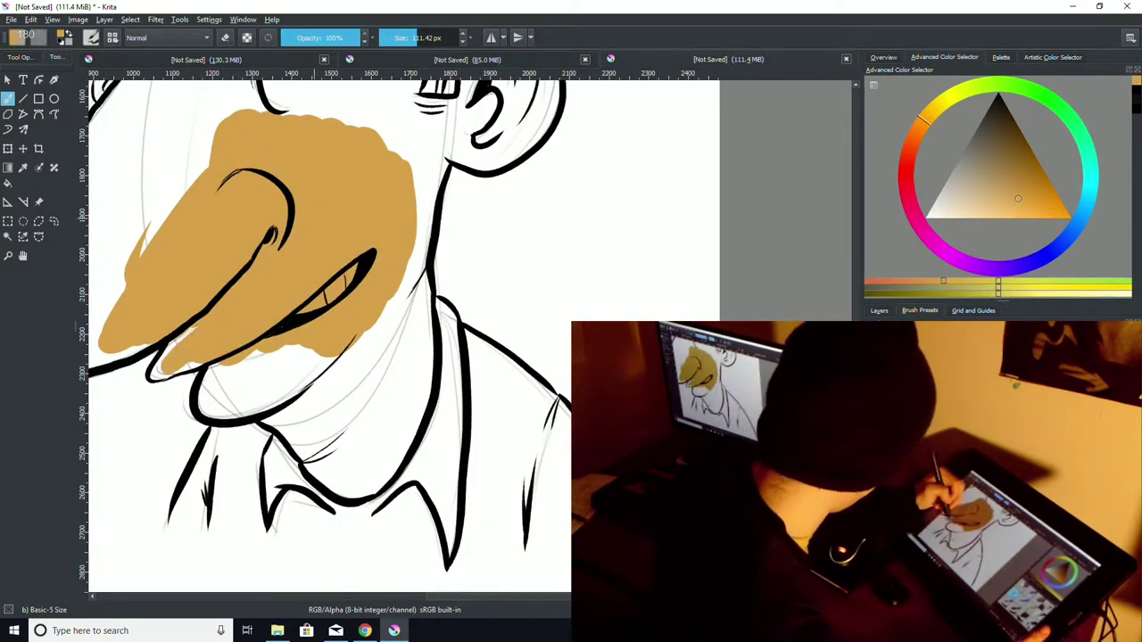
Step: Paint flat orange-tan over the chin, lower jaw and neck down to the shirt collar
{"action": "mouse_move", "coordinate": [243, 302]}
{"action": "left_mouse_down"}
{"action": "mouse_move", "coordinate": [290, 358]}
{"action": "mouse_move", "coordinate": [259, 376]}
{"action": "mouse_move", "coordinate": [268, 357]}
{"action": "mouse_move", "coordinate": [201, 384]}
{"action": "left_mouse_up"}
{"action": "left_click_drag", "start_coordinate": [303, 406], "coordinate": [415, 255]}
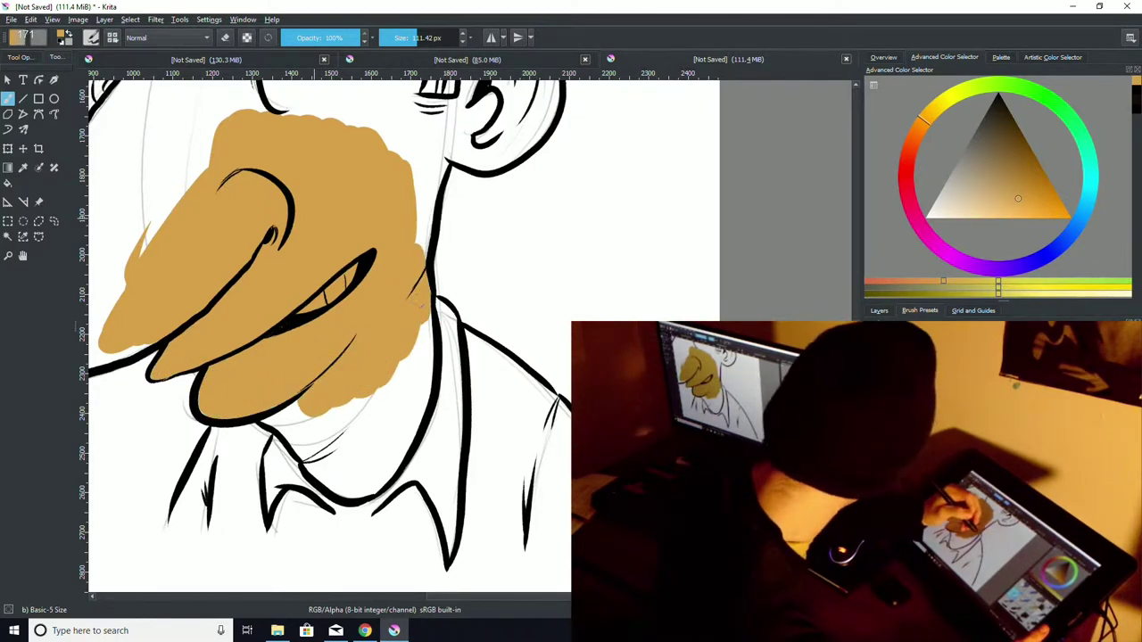
{"action": "left_click_drag", "start_coordinate": [406, 361], "coordinate": [366, 460]}
{"action": "left_click_drag", "start_coordinate": [426, 332], "coordinate": [419, 355]}
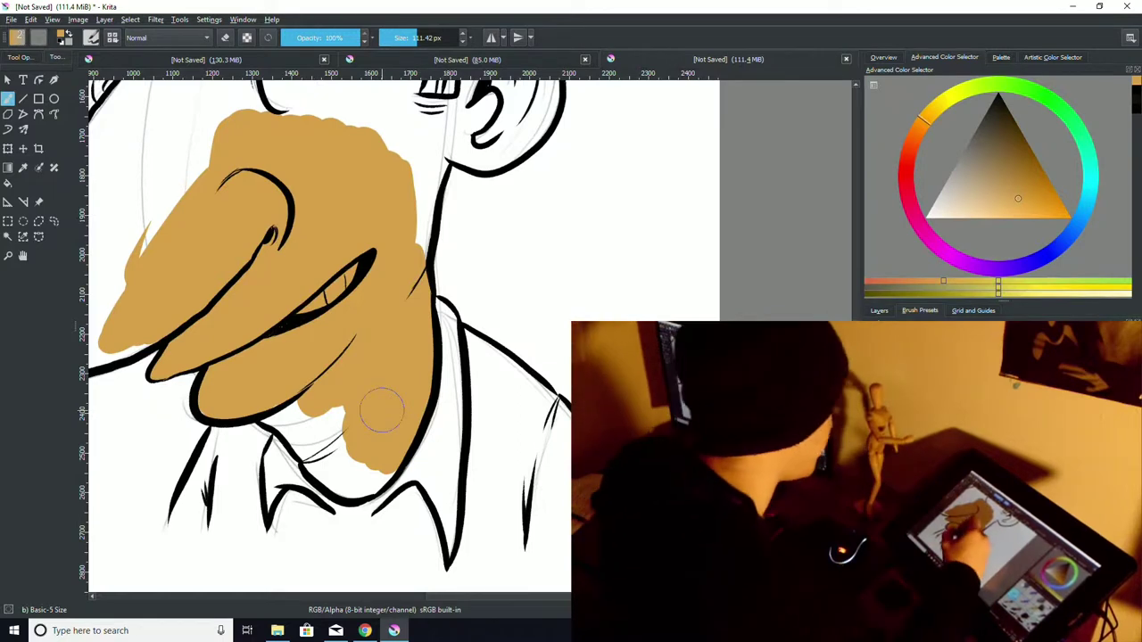
{"action": "mouse_move", "coordinate": [313, 406]}
{"action": "left_mouse_down"}
{"action": "mouse_move", "coordinate": [277, 407]}
{"action": "mouse_move", "coordinate": [268, 420]}
{"action": "mouse_move", "coordinate": [294, 426]}
{"action": "mouse_move", "coordinate": [308, 463]}
{"action": "mouse_move", "coordinate": [308, 427]}
{"action": "mouse_move", "coordinate": [322, 417]}
{"action": "mouse_move", "coordinate": [330, 478]}
{"action": "mouse_move", "coordinate": [362, 483]}
{"action": "left_mouse_up"}
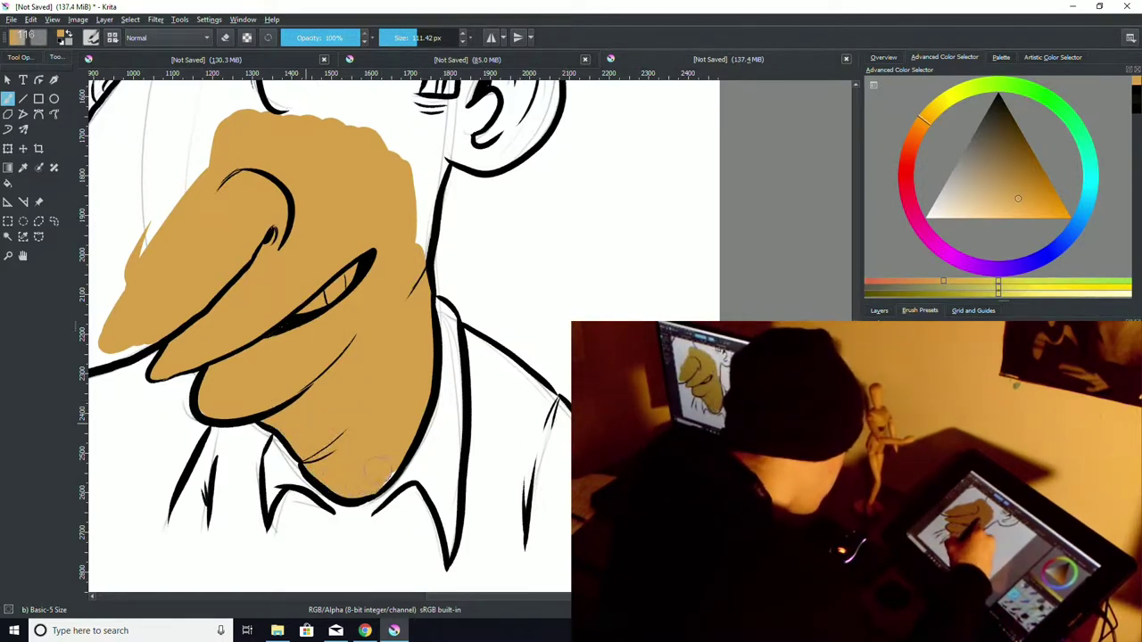
Step: Paint flat orange-tan around the near eye and brow, over the cheek and near ear, and up the forehead to the hairline
{"action": "left_click_drag", "start_coordinate": [856, 379], "coordinate": [856, 326]}
{"action": "mouse_move", "coordinate": [283, 350]}
{"action": "left_mouse_down"}
{"action": "mouse_move", "coordinate": [263, 282]}
{"action": "mouse_move", "coordinate": [147, 295]}
{"action": "mouse_move", "coordinate": [183, 248]}
{"action": "left_mouse_up"}
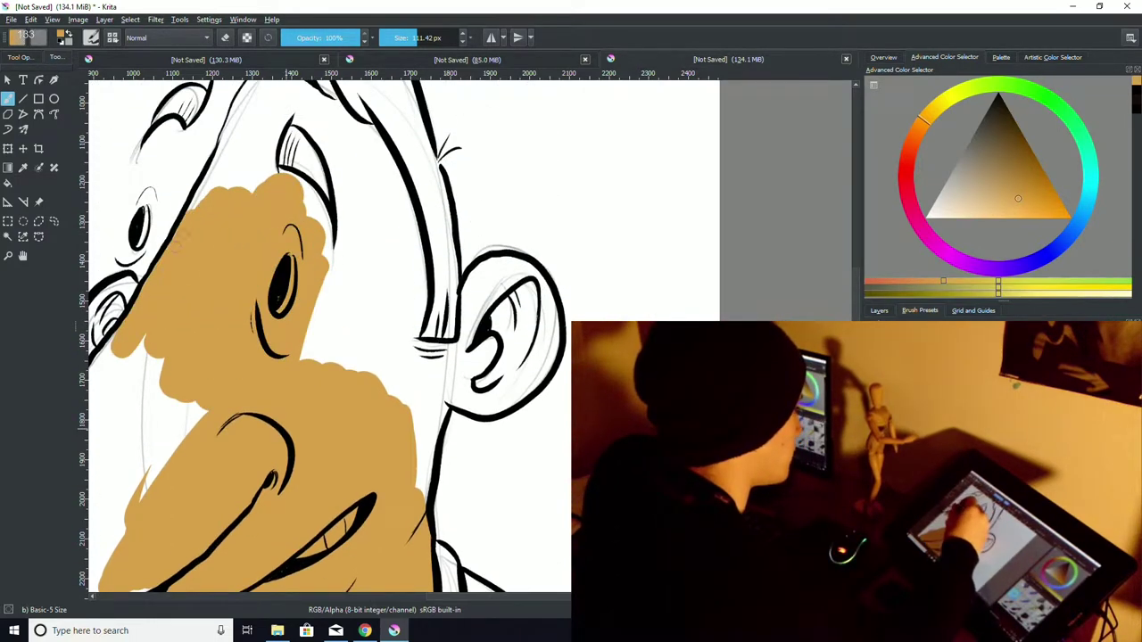
{"action": "mouse_move", "coordinate": [281, 125]}
{"action": "left_mouse_down"}
{"action": "mouse_move", "coordinate": [339, 259]}
{"action": "mouse_move", "coordinate": [430, 375]}
{"action": "mouse_move", "coordinate": [486, 321]}
{"action": "mouse_move", "coordinate": [510, 394]}
{"action": "mouse_move", "coordinate": [432, 464]}
{"action": "left_mouse_up"}
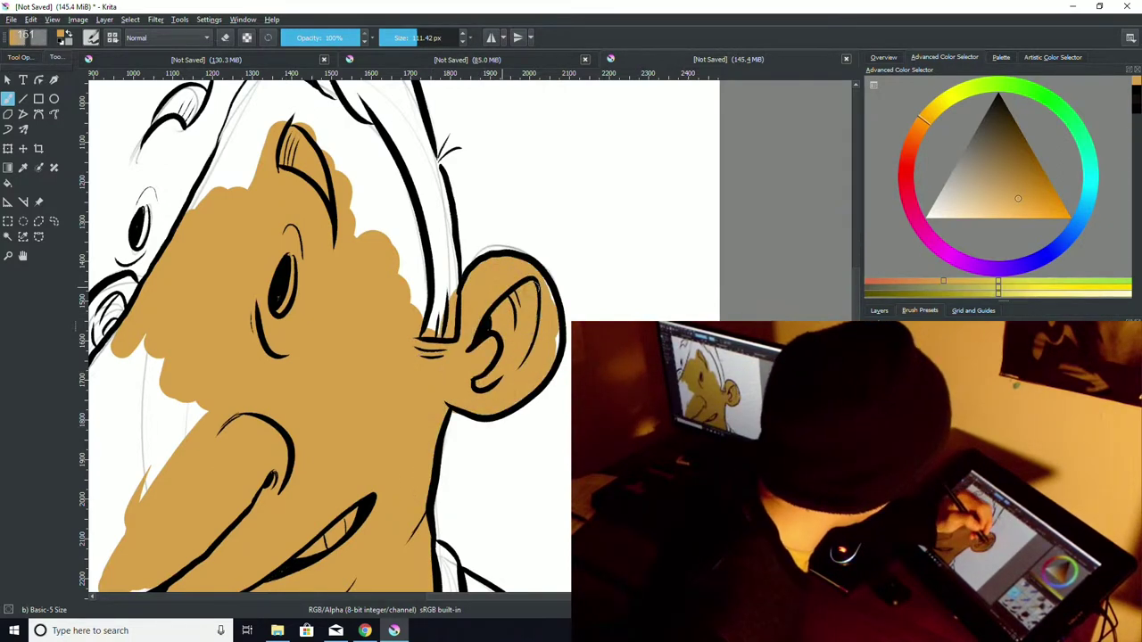
{"action": "left_click_drag", "start_coordinate": [535, 596], "coordinate": [491, 596]}
{"action": "mouse_move", "coordinate": [558, 317]}
{"action": "left_mouse_down"}
{"action": "mouse_move", "coordinate": [548, 237]}
{"action": "mouse_move", "coordinate": [471, 160]}
{"action": "left_mouse_up"}
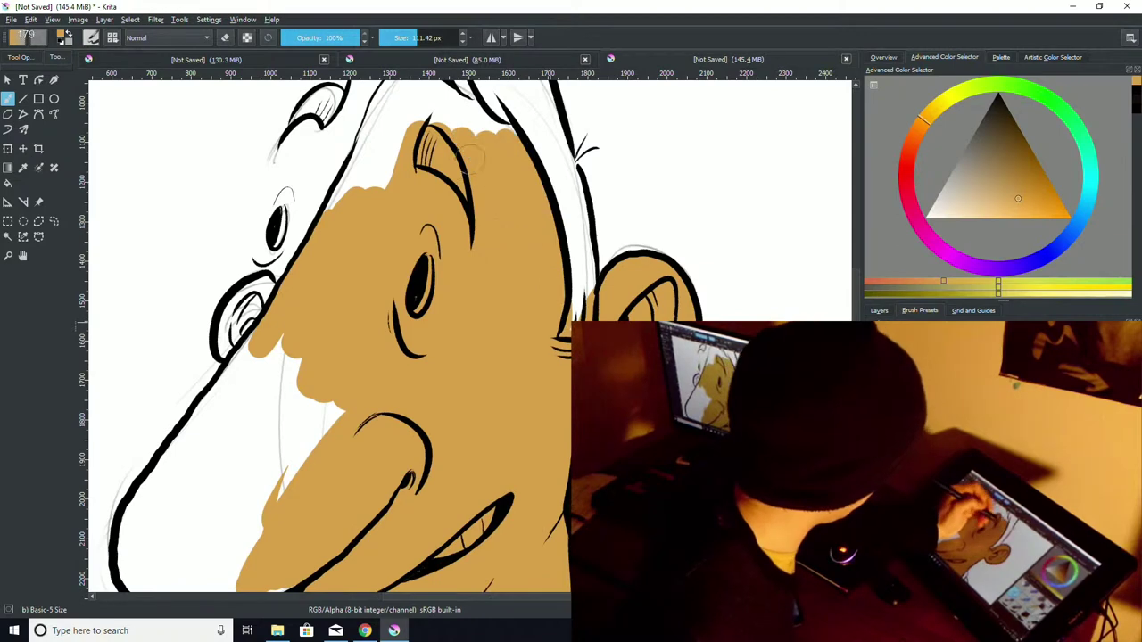
{"action": "left_click_drag", "start_coordinate": [856, 330], "coordinate": [856, 297]}
{"action": "mouse_move", "coordinate": [406, 273]}
{"action": "left_mouse_down"}
{"action": "mouse_move", "coordinate": [354, 365]}
{"action": "mouse_move", "coordinate": [386, 250]}
{"action": "mouse_move", "coordinate": [471, 295]}
{"action": "left_mouse_up"}
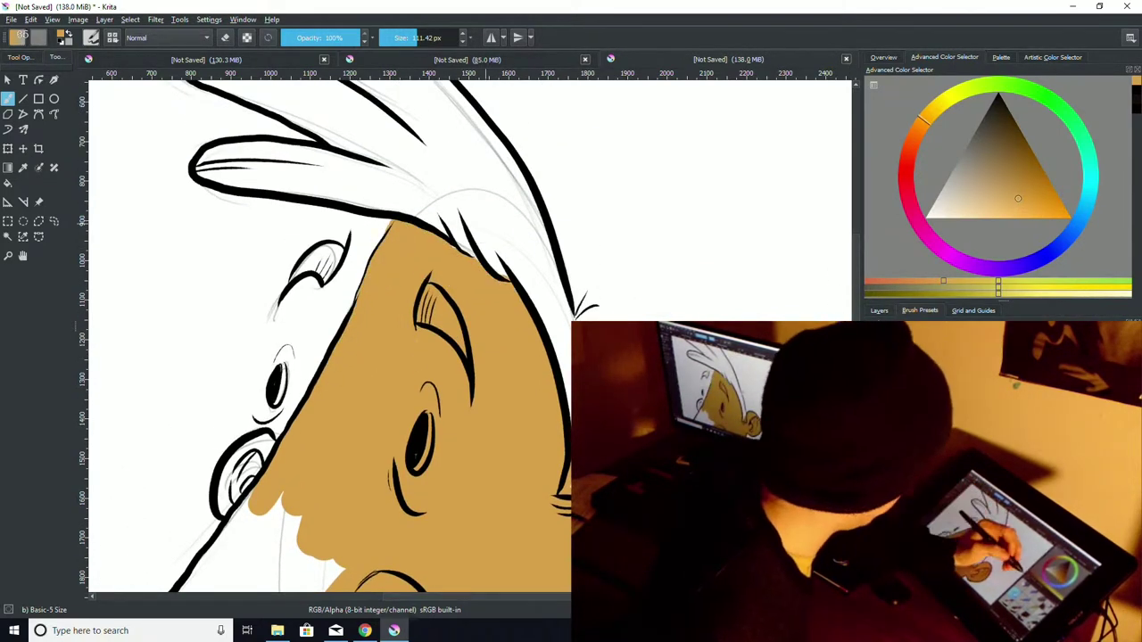
Step: Fill the far ear and the rest of the large nose out to its tip with flat orange-tan
{"action": "left_click_drag", "start_coordinate": [357, 446], "coordinate": [356, 89]}
{"action": "mouse_move", "coordinate": [294, 286]}
{"action": "left_mouse_down"}
{"action": "mouse_move", "coordinate": [215, 152]}
{"action": "mouse_move", "coordinate": [198, 223]}
{"action": "left_mouse_up"}
{"action": "left_click_drag", "start_coordinate": [243, 132], "coordinate": [214, 175]}
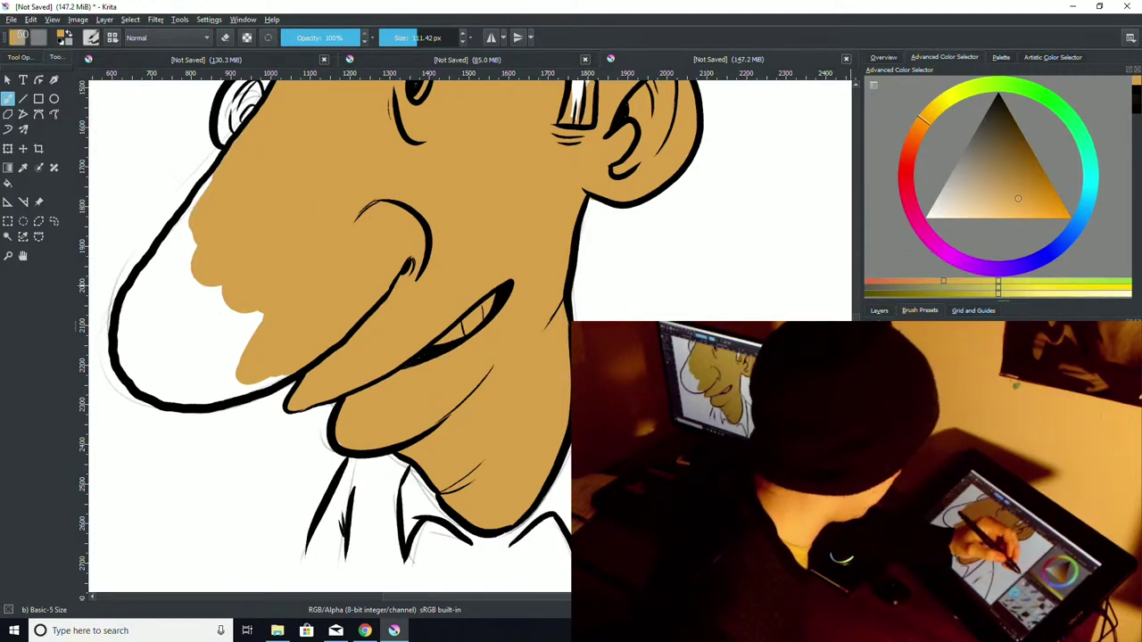
{"action": "left_click_drag", "start_coordinate": [856, 339], "coordinate": [855, 304]}
{"action": "left_click_drag", "start_coordinate": [257, 253], "coordinate": [241, 280]}
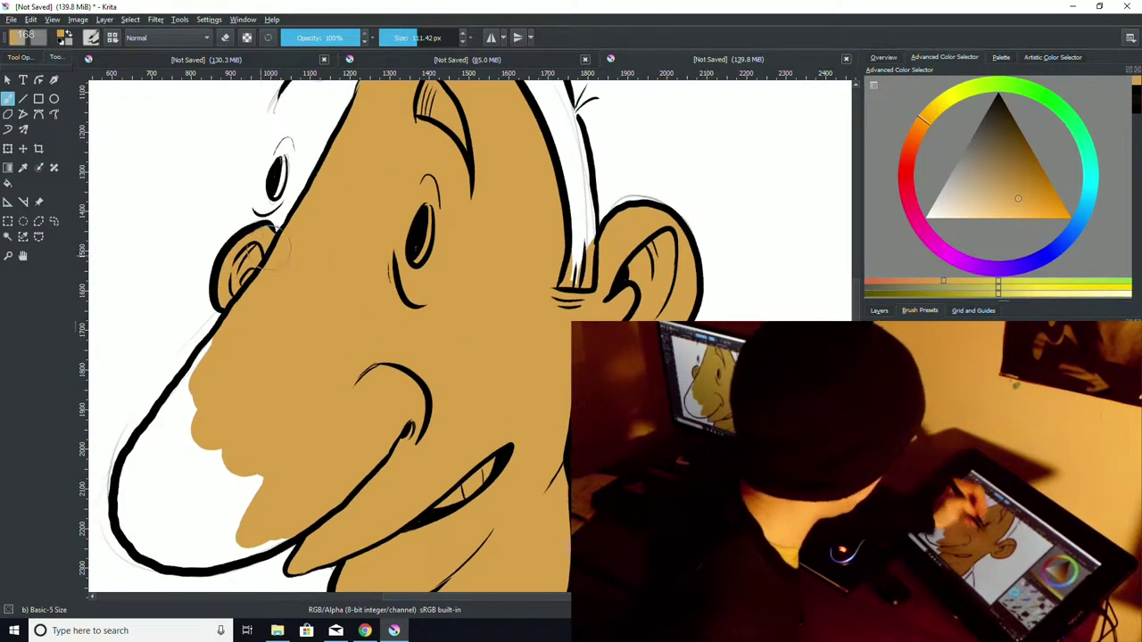
{"action": "left_click_drag", "start_coordinate": [357, 357], "coordinate": [357, 202]}
{"action": "mouse_move", "coordinate": [192, 321]}
{"action": "left_mouse_down"}
{"action": "mouse_move", "coordinate": [239, 399]}
{"action": "mouse_move", "coordinate": [133, 357]}
{"action": "mouse_move", "coordinate": [142, 294]}
{"action": "mouse_move", "coordinate": [203, 278]}
{"action": "mouse_move", "coordinate": [198, 326]}
{"action": "left_mouse_up"}
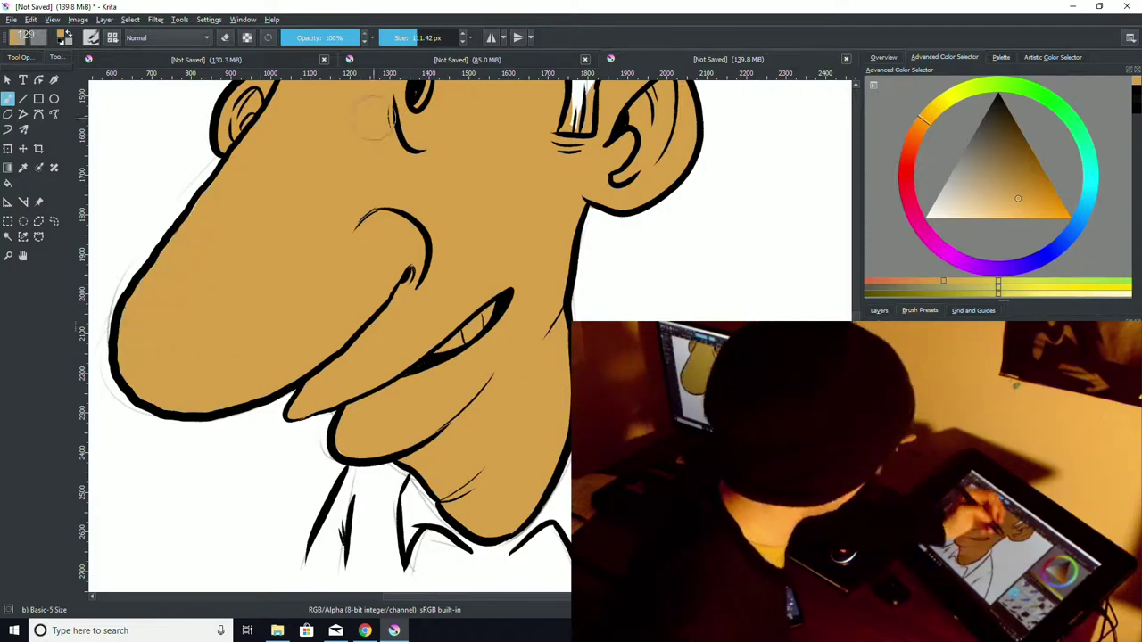
Step: Choose a reddish-orange colour and paint the crown, the hair above the temple and the uppermost swept tuft
{"action": "mouse_move", "coordinate": [855, 366]}
{"action": "left_mouse_down"}
{"action": "mouse_move", "coordinate": [854, 380]}
{"action": "mouse_move", "coordinate": [855, 288]}
{"action": "left_mouse_up"}
{"action": "left_click", "coordinate": [885, 282]}
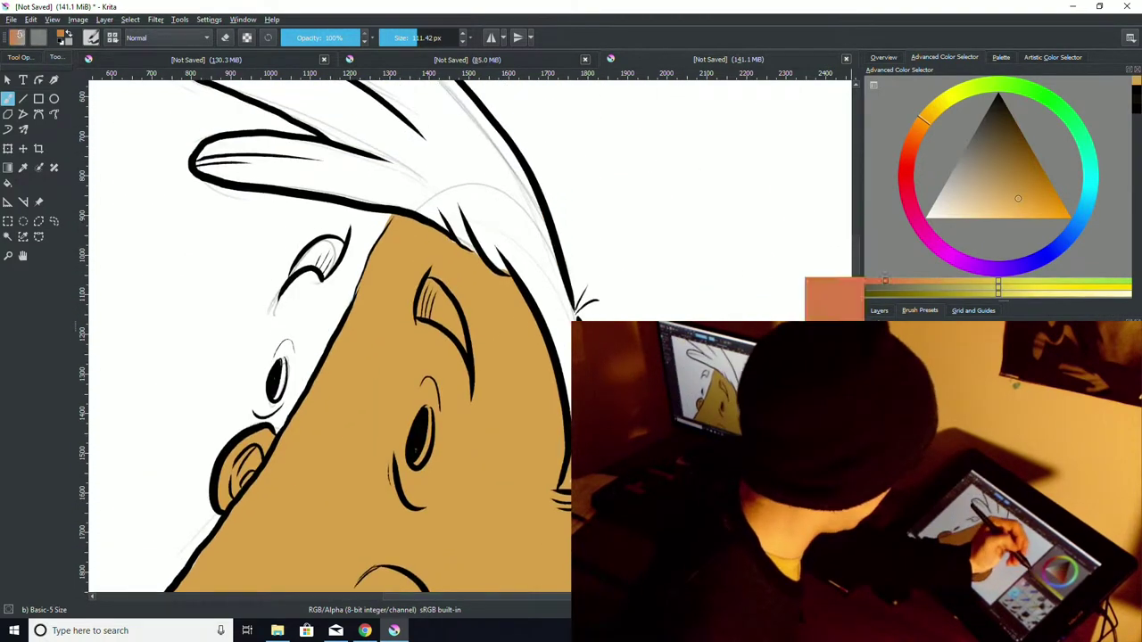
{"action": "mouse_move", "coordinate": [451, 172]}
{"action": "left_mouse_down"}
{"action": "mouse_move", "coordinate": [540, 263]}
{"action": "mouse_move", "coordinate": [562, 335]}
{"action": "left_mouse_up"}
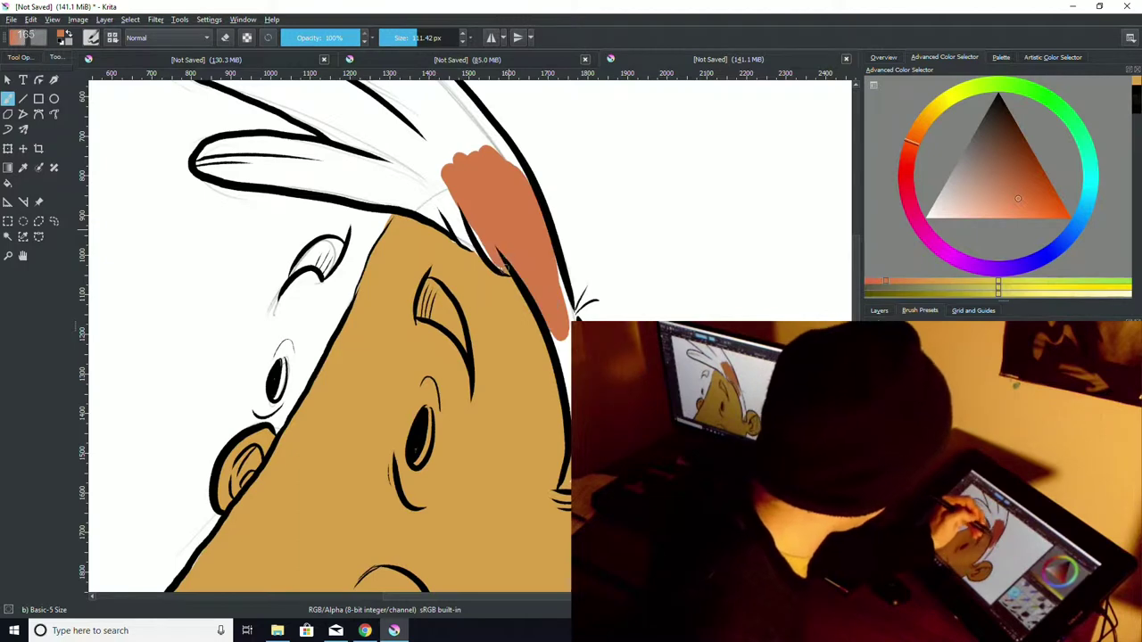
{"action": "mouse_move", "coordinate": [443, 210]}
{"action": "left_mouse_down"}
{"action": "mouse_move", "coordinate": [412, 162]}
{"action": "mouse_move", "coordinate": [339, 183]}
{"action": "mouse_move", "coordinate": [464, 107]}
{"action": "left_mouse_up"}
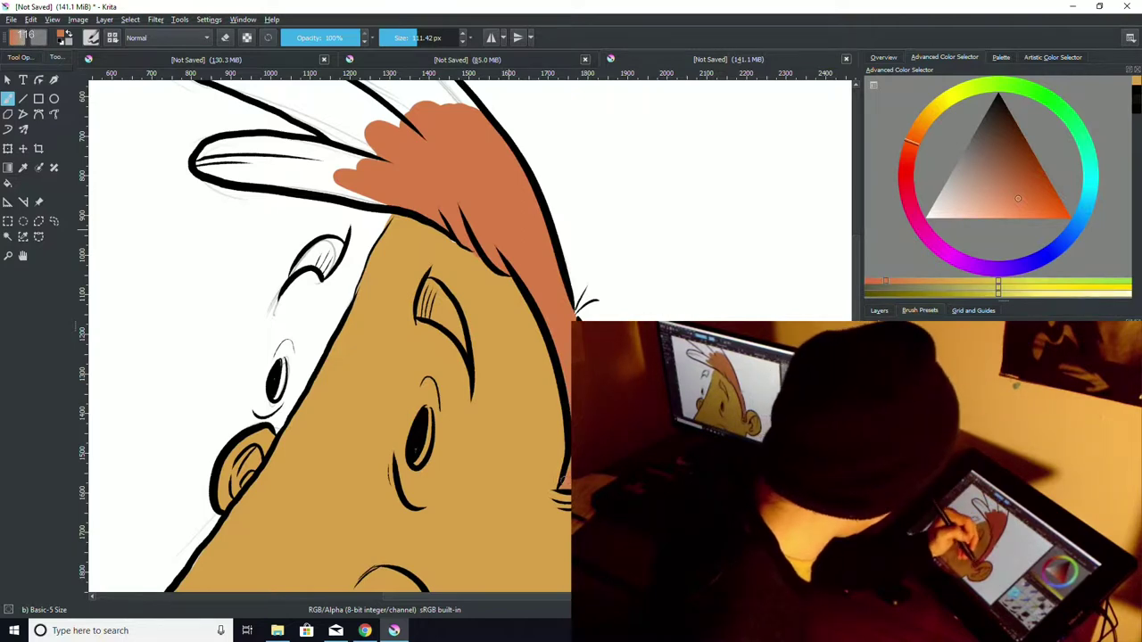
{"action": "left_click_drag", "start_coordinate": [856, 291], "coordinate": [856, 242]}
{"action": "mouse_move", "coordinate": [401, 310]}
{"action": "left_mouse_down"}
{"action": "mouse_move", "coordinate": [402, 277]}
{"action": "mouse_move", "coordinate": [458, 305]}
{"action": "mouse_move", "coordinate": [374, 242]}
{"action": "mouse_move", "coordinate": [285, 210]}
{"action": "mouse_move", "coordinate": [299, 259]}
{"action": "left_mouse_up"}
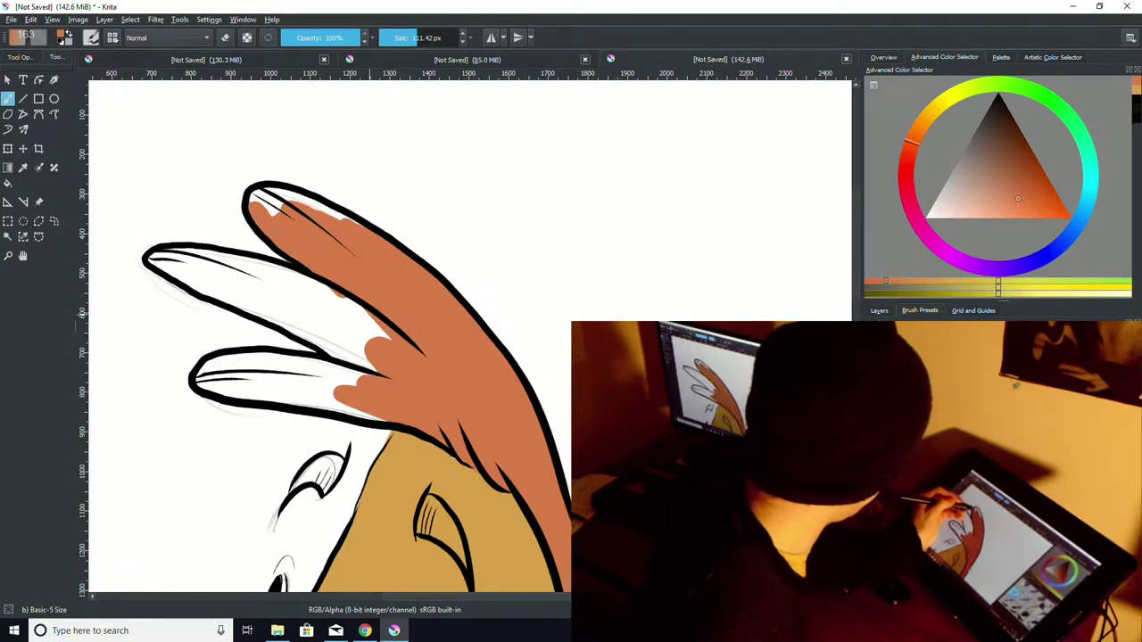
{"action": "left_click_drag", "start_coordinate": [366, 243], "coordinate": [284, 207]}
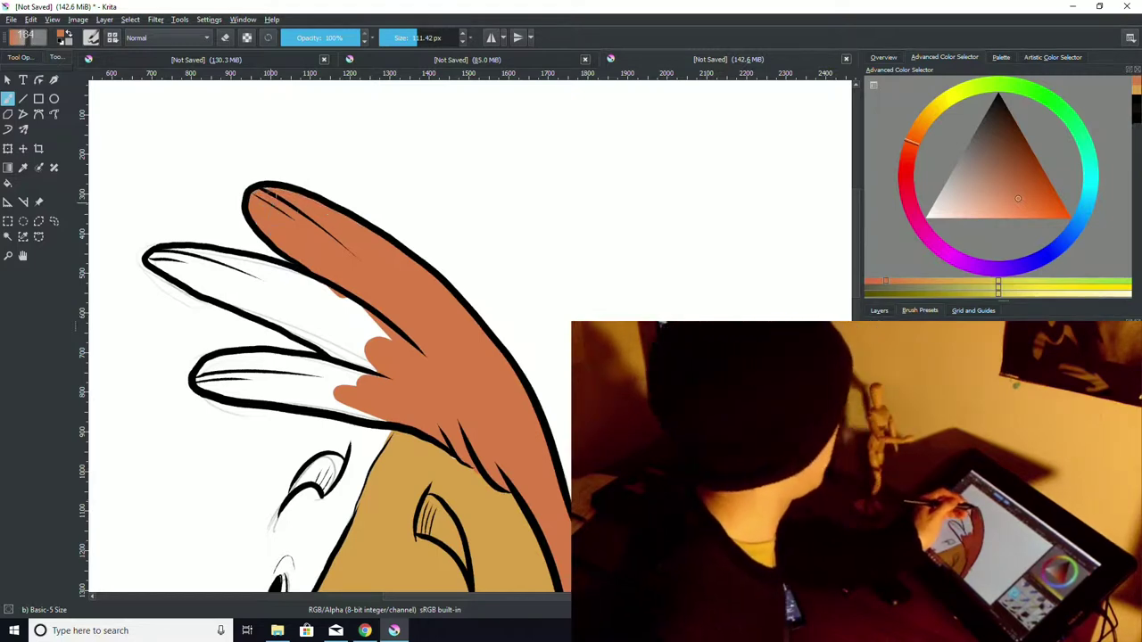
Step: Fill the middle and lowest swept hair tufts with flat reddish-orange out to their tips
{"action": "mouse_move", "coordinate": [357, 335]}
{"action": "left_mouse_down"}
{"action": "mouse_move", "coordinate": [282, 297]}
{"action": "mouse_move", "coordinate": [357, 350]}
{"action": "mouse_move", "coordinate": [268, 307]}
{"action": "mouse_move", "coordinate": [295, 311]}
{"action": "mouse_move", "coordinate": [205, 259]}
{"action": "mouse_move", "coordinate": [285, 278]}
{"action": "left_mouse_up"}
{"action": "left_click_drag", "start_coordinate": [210, 265], "coordinate": [152, 259]}
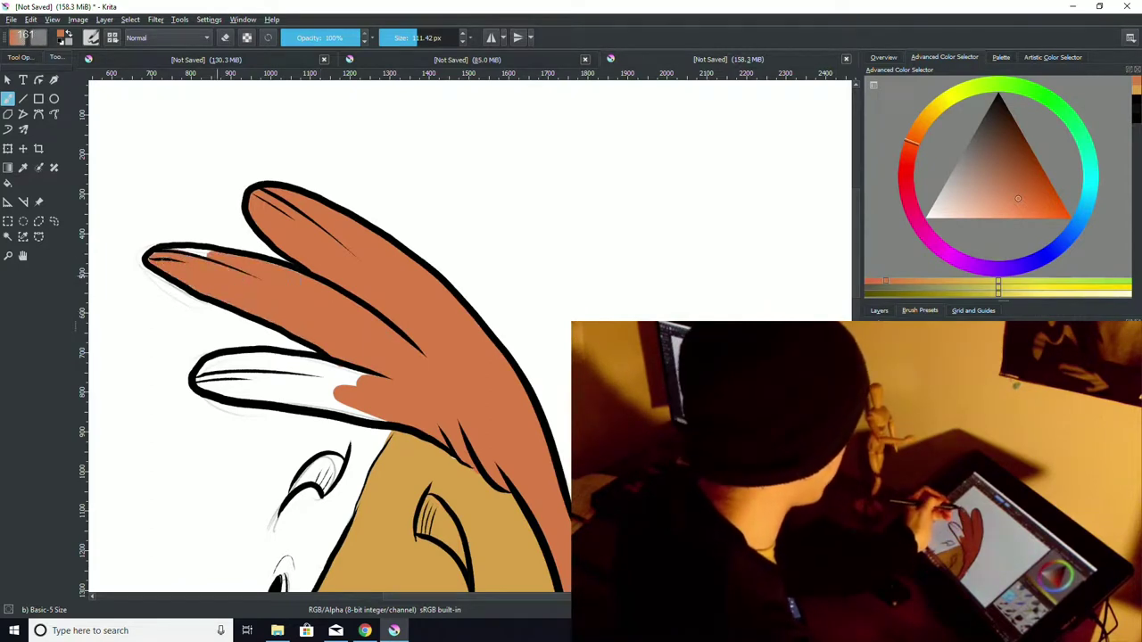
{"action": "left_click_drag", "start_coordinate": [346, 389], "coordinate": [252, 375]}
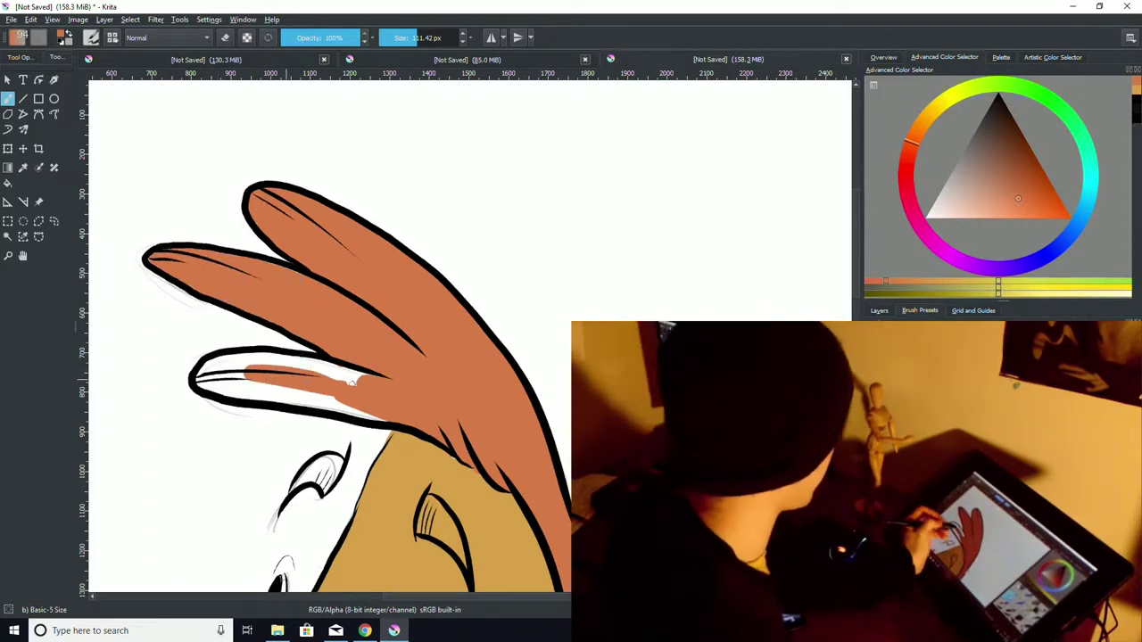
{"action": "left_click_drag", "start_coordinate": [364, 377], "coordinate": [265, 361]}
{"action": "left_click_drag", "start_coordinate": [375, 397], "coordinate": [263, 392]}
{"action": "left_click_drag", "start_coordinate": [335, 399], "coordinate": [197, 382]}
{"action": "left_click_drag", "start_coordinate": [273, 367], "coordinate": [217, 369]}
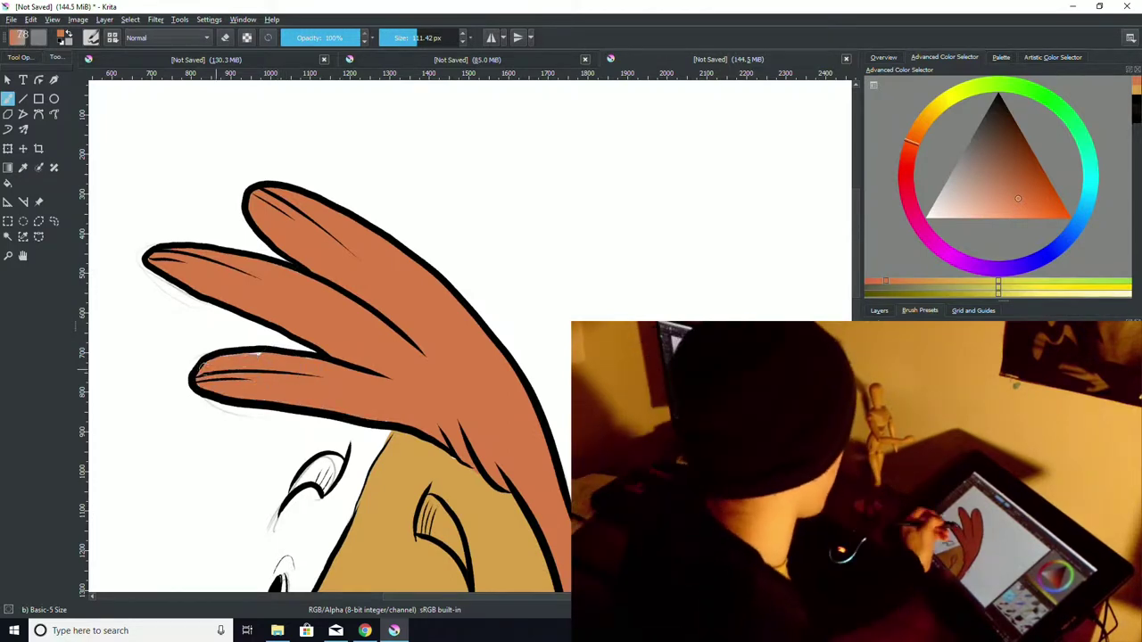
Step: Paint both eyebrows with the reddish-orange hair colour
{"action": "left_click_drag", "start_coordinate": [855, 259], "coordinate": [855, 302]}
{"action": "mouse_move", "coordinate": [338, 270]}
{"action": "left_mouse_down"}
{"action": "mouse_move", "coordinate": [326, 298]}
{"action": "mouse_move", "coordinate": [304, 291]}
{"action": "left_mouse_up"}
{"action": "left_click_drag", "start_coordinate": [432, 311], "coordinate": [423, 343]}
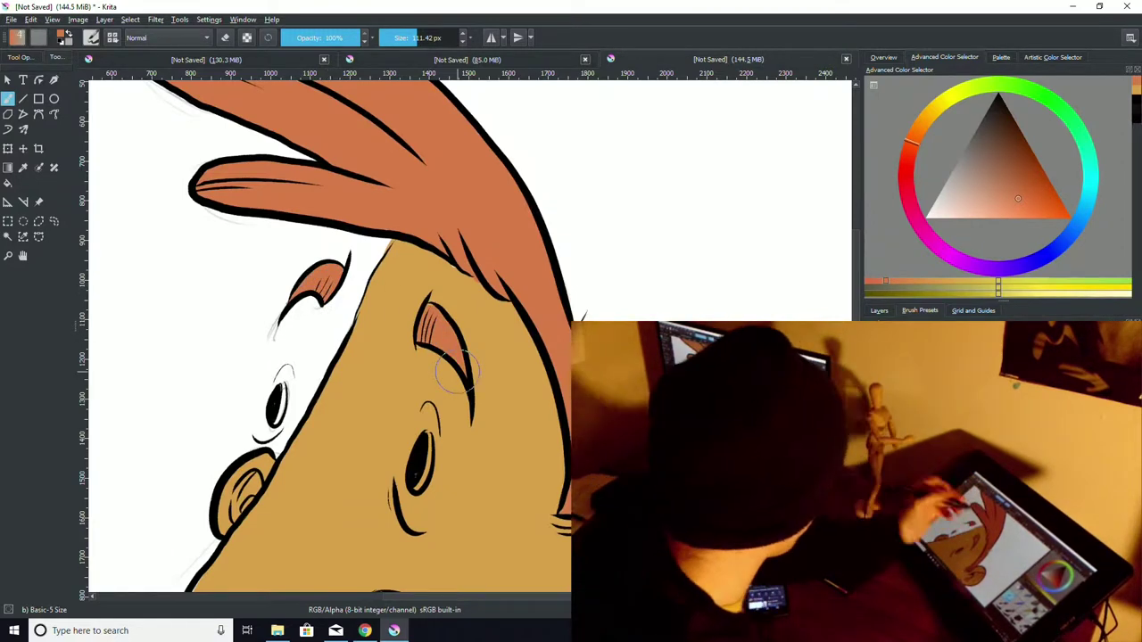
Step: Choose a purple colour and paint the shirt flat purple around the collar, shoulders and chest
{"action": "left_click_drag", "start_coordinate": [856, 286], "coordinate": [855, 354]}
{"action": "left_click", "coordinate": [1047, 254]}
{"action": "left_click", "coordinate": [973, 290]}
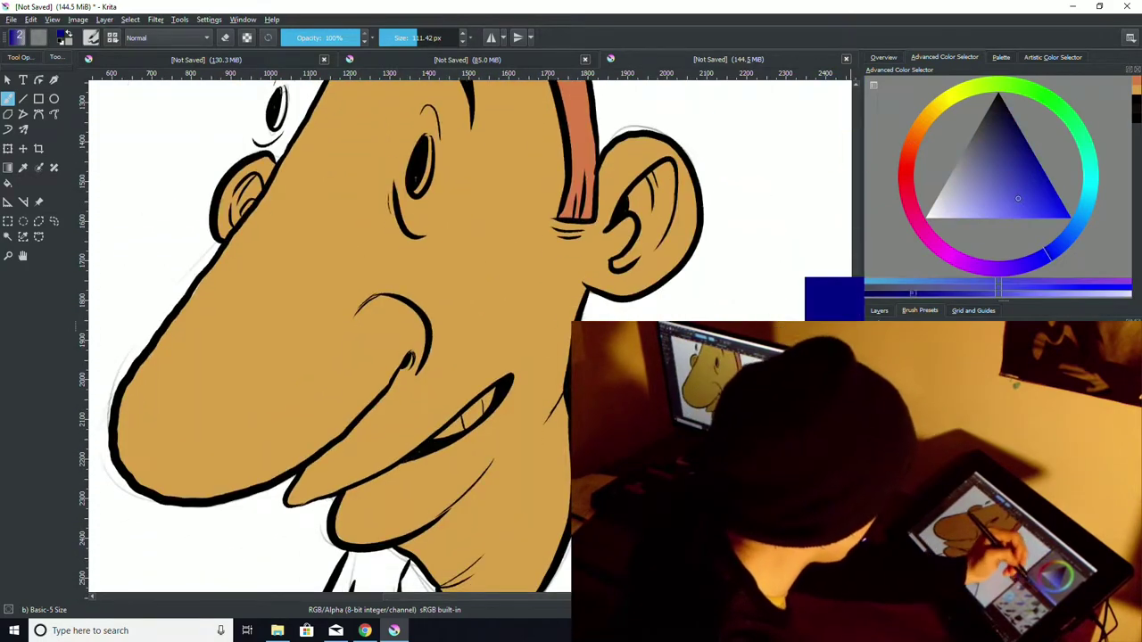
{"action": "left_click", "coordinate": [1015, 265]}
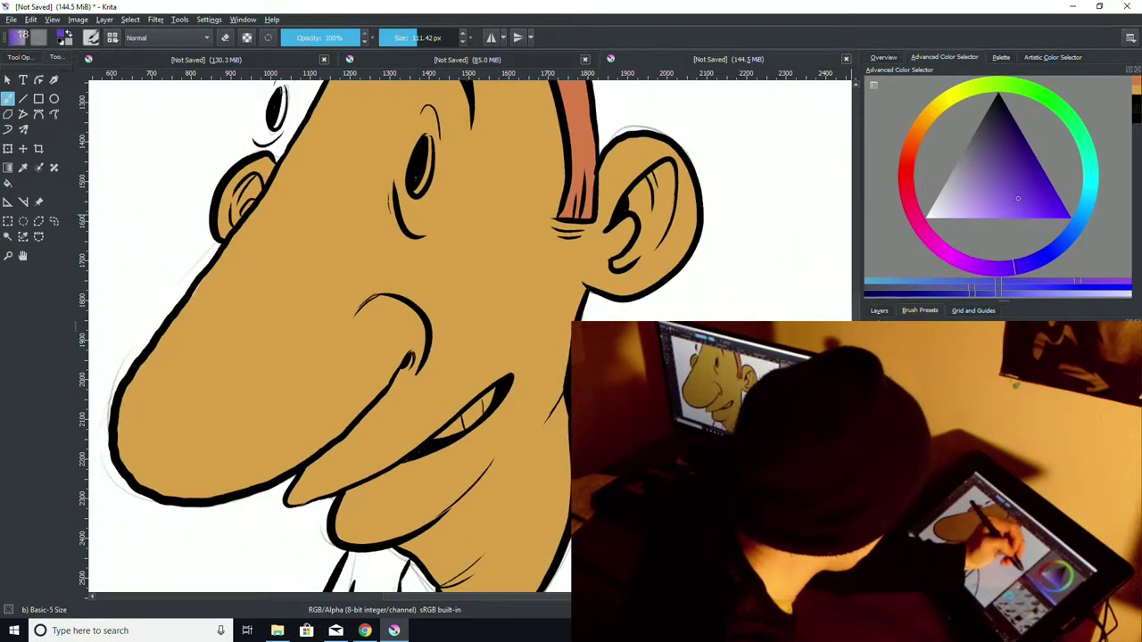
{"action": "scroll", "coordinate": [330, 340], "scroll_direction": "down", "scroll_amount": 6}
{"action": "mouse_move", "coordinate": [522, 375]}
{"action": "left_mouse_down"}
{"action": "mouse_move", "coordinate": [638, 276]}
{"action": "mouse_move", "coordinate": [714, 304]}
{"action": "mouse_move", "coordinate": [688, 236]}
{"action": "mouse_move", "coordinate": [624, 210]}
{"action": "mouse_move", "coordinate": [643, 201]}
{"action": "mouse_move", "coordinate": [423, 366]}
{"action": "mouse_move", "coordinate": [379, 374]}
{"action": "mouse_move", "coordinate": [324, 357]}
{"action": "left_mouse_up"}
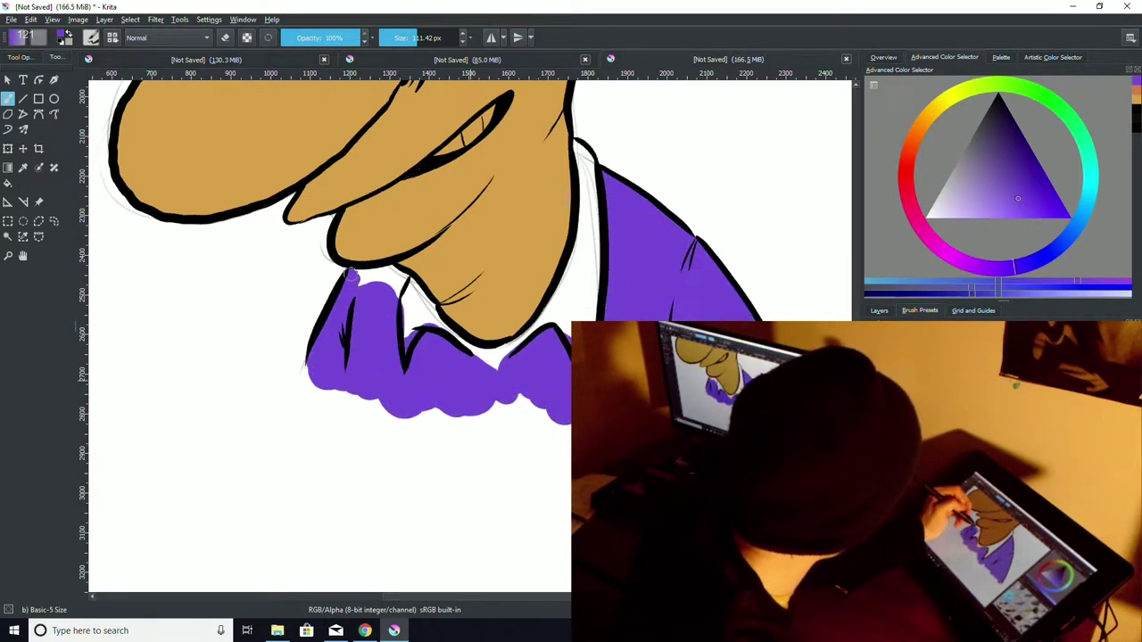
{"action": "left_click_drag", "start_coordinate": [399, 279], "coordinate": [403, 308]}
{"action": "mouse_move", "coordinate": [553, 420]}
{"action": "left_mouse_down"}
{"action": "mouse_move", "coordinate": [413, 401]}
{"action": "mouse_move", "coordinate": [352, 357]}
{"action": "left_mouse_up"}
{"action": "mouse_move", "coordinate": [491, 432]}
{"action": "left_mouse_down"}
{"action": "mouse_move", "coordinate": [526, 441]}
{"action": "mouse_move", "coordinate": [339, 443]}
{"action": "left_mouse_up"}
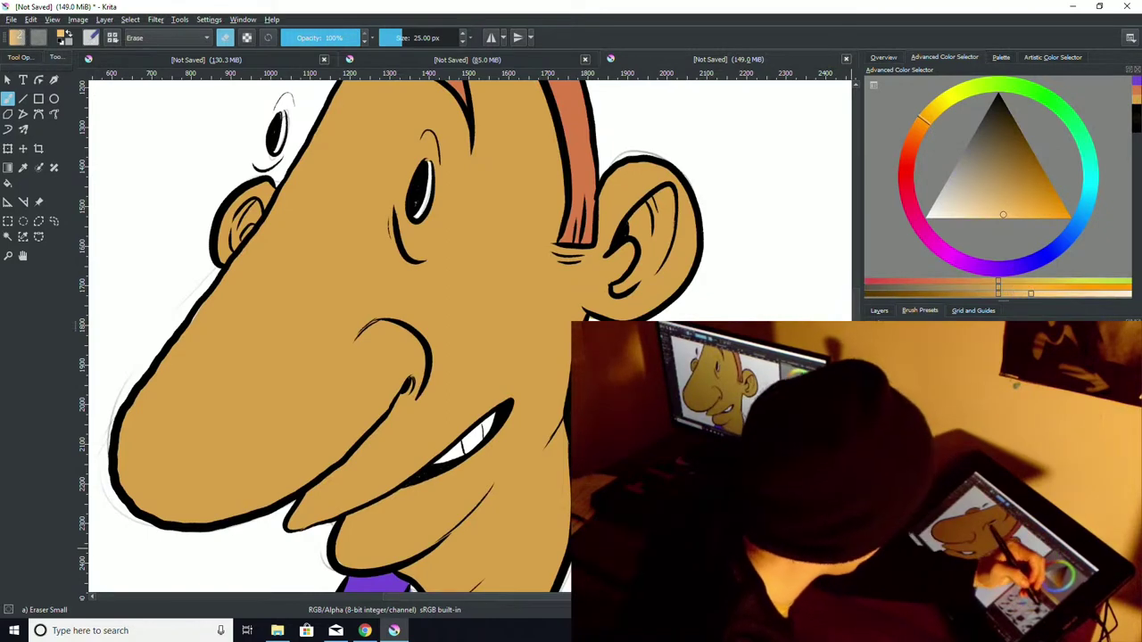
Step: Switch to the Airbrush Soft brush at 158.65 px and softly lighten the nose, cheek, chin and neck with pale tan
{"action": "left_click", "coordinate": [1046, 362]}
{"action": "left_click", "coordinate": [421, 37]}
{"action": "mouse_move", "coordinate": [333, 306]}
{"action": "left_mouse_down"}
{"action": "mouse_move", "coordinate": [300, 402]}
{"action": "mouse_move", "coordinate": [360, 403]}
{"action": "mouse_move", "coordinate": [275, 476]}
{"action": "mouse_move", "coordinate": [240, 433]}
{"action": "mouse_move", "coordinate": [279, 332]}
{"action": "mouse_move", "coordinate": [316, 338]}
{"action": "mouse_move", "coordinate": [392, 297]}
{"action": "mouse_move", "coordinate": [363, 221]}
{"action": "mouse_move", "coordinate": [331, 376]}
{"action": "mouse_move", "coordinate": [310, 344]}
{"action": "mouse_move", "coordinate": [198, 440]}
{"action": "mouse_move", "coordinate": [511, 327]}
{"action": "mouse_move", "coordinate": [442, 275]}
{"action": "mouse_move", "coordinate": [359, 275]}
{"action": "mouse_move", "coordinate": [371, 221]}
{"action": "mouse_move", "coordinate": [219, 444]}
{"action": "mouse_move", "coordinate": [185, 465]}
{"action": "mouse_move", "coordinate": [203, 483]}
{"action": "mouse_move", "coordinate": [373, 361]}
{"action": "mouse_move", "coordinate": [342, 399]}
{"action": "mouse_move", "coordinate": [241, 443]}
{"action": "left_mouse_up"}
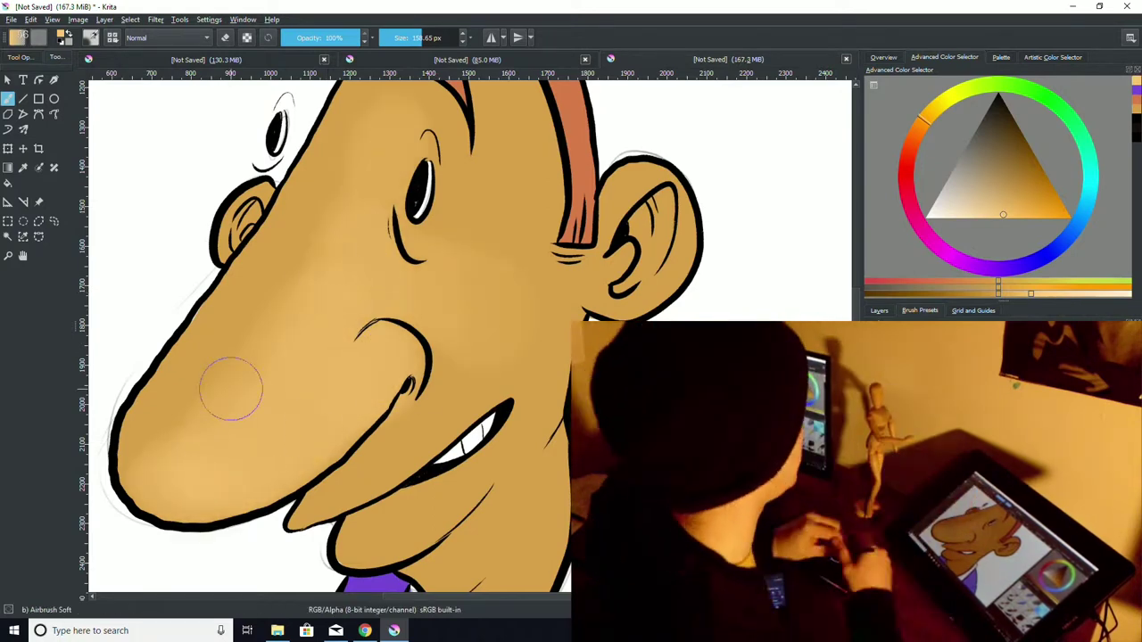
{"action": "left_click_drag", "start_coordinate": [856, 357], "coordinate": [856, 341]}
{"action": "mouse_move", "coordinate": [211, 426]}
{"action": "left_mouse_down"}
{"action": "mouse_move", "coordinate": [326, 266]}
{"action": "mouse_move", "coordinate": [263, 371]}
{"action": "mouse_move", "coordinate": [216, 491]}
{"action": "mouse_move", "coordinate": [238, 401]}
{"action": "left_mouse_up"}
{"action": "scroll", "coordinate": [330, 339], "scroll_direction": "down", "scroll_amount": 6}
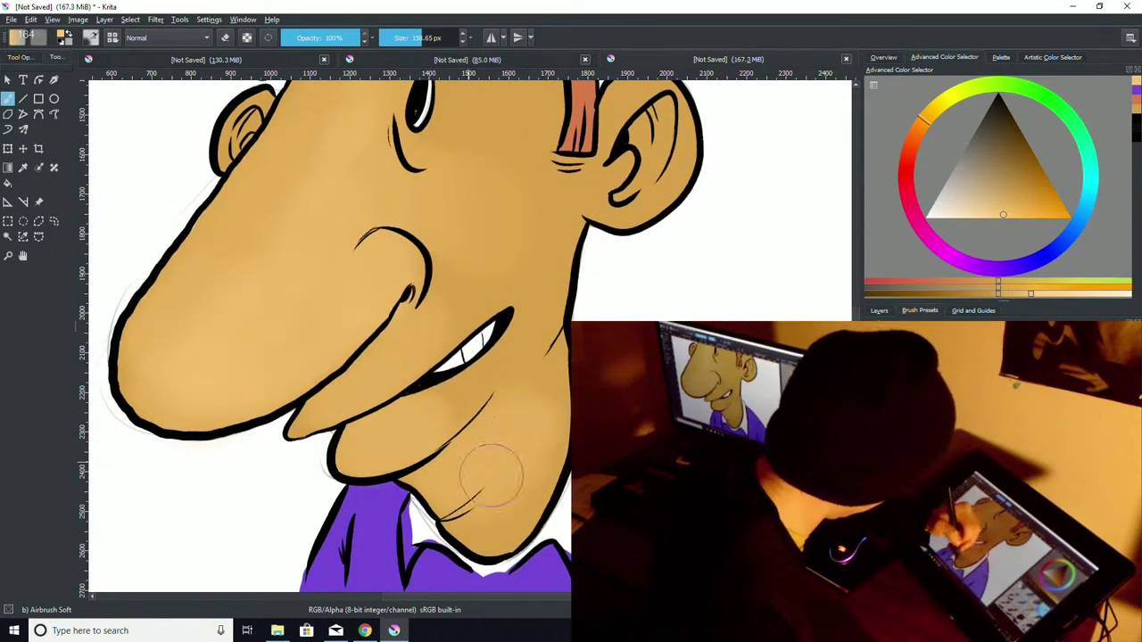
Step: Airbrush soft pale tan over the forehead, the area beside the near eye, the outer cheek and the neck
{"action": "scroll", "coordinate": [482, 455], "scroll_direction": "up", "scroll_amount": 9}
{"action": "left_click_drag", "start_coordinate": [408, 263], "coordinate": [431, 297]}
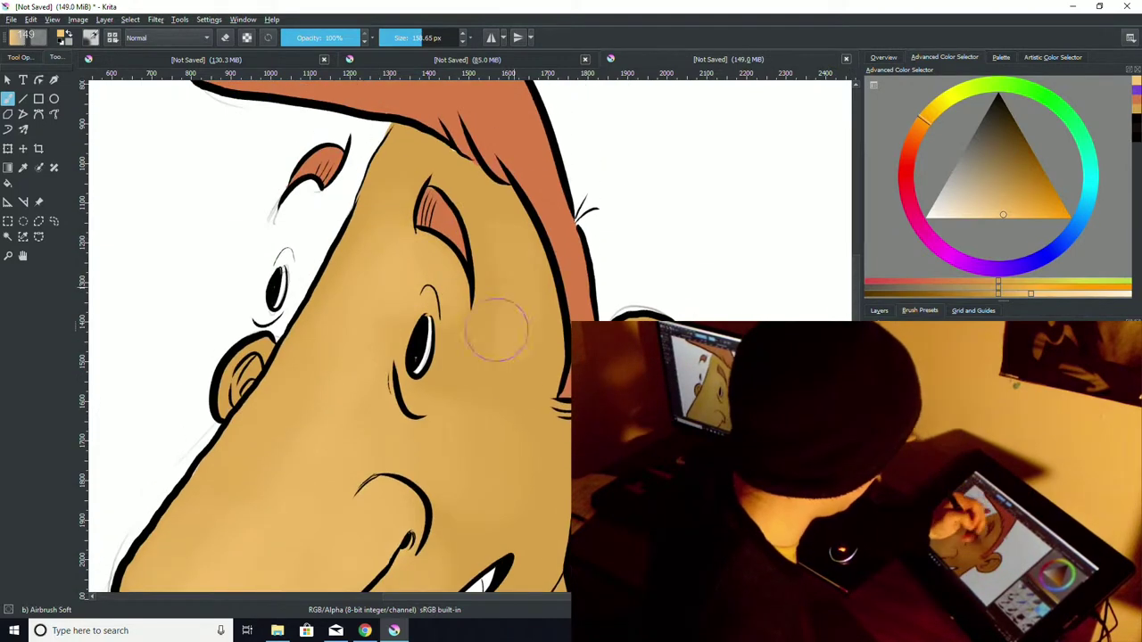
{"action": "mouse_move", "coordinate": [503, 328]}
{"action": "left_mouse_down"}
{"action": "mouse_move", "coordinate": [489, 420]}
{"action": "mouse_move", "coordinate": [552, 478]}
{"action": "left_mouse_up"}
{"action": "scroll", "coordinate": [473, 335], "scroll_direction": "down", "scroll_amount": 1}
{"action": "scroll", "coordinate": [420, 300], "scroll_direction": "down", "scroll_amount": 3}
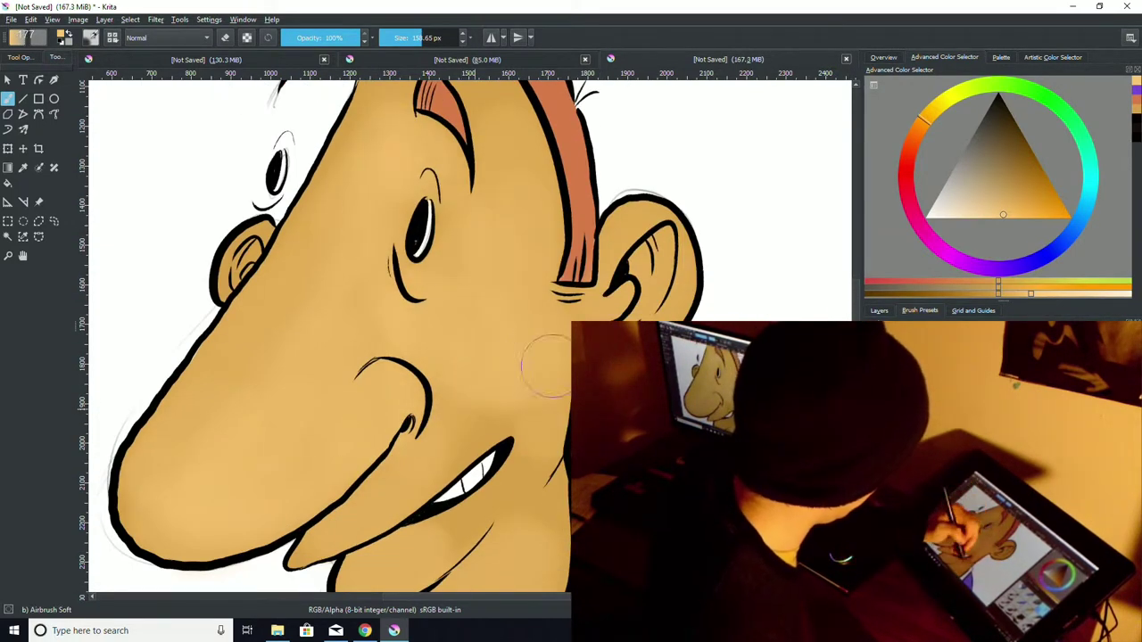
{"action": "scroll", "coordinate": [492, 296], "scroll_direction": "down", "scroll_amount": 12}
{"action": "scroll", "coordinate": [357, 339], "scroll_direction": "up", "scroll_amount": 13}
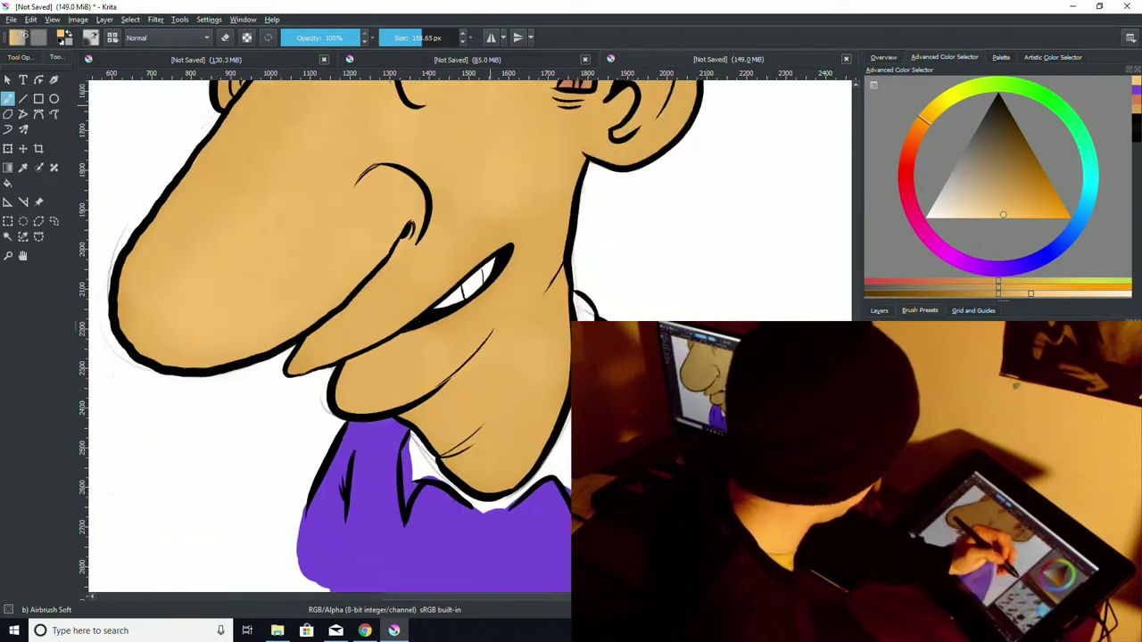
Step: Switch to the Ink-7 Brush Rough at 25 px and paint pale tan highlights along the nose's lower edge, nostril and near ear
{"action": "key", "text": "/"}
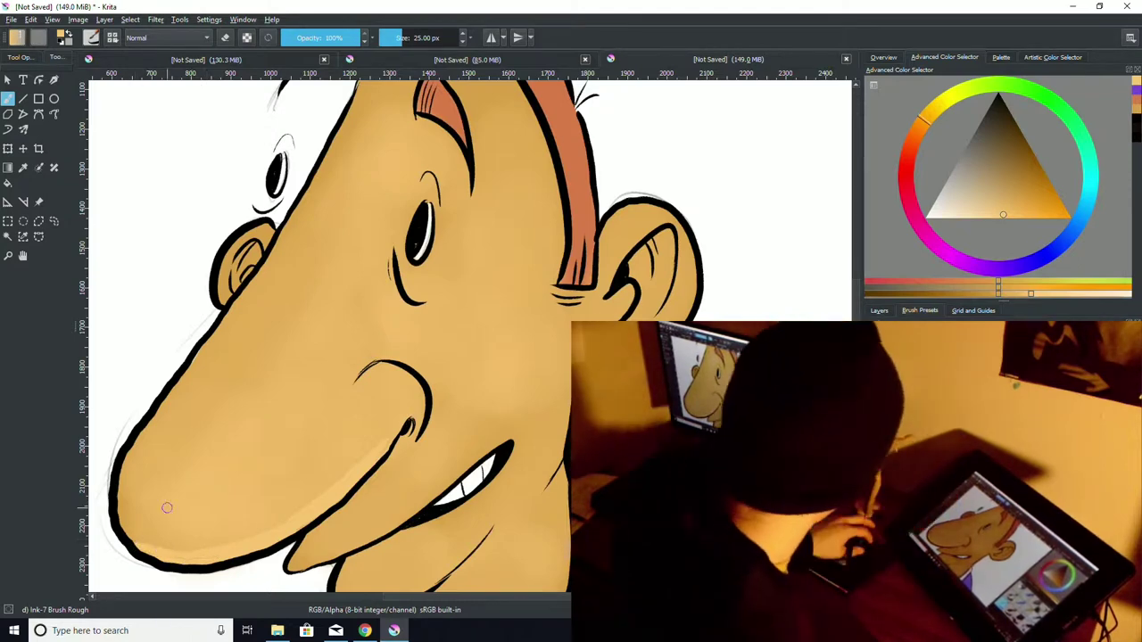
{"action": "left_click_drag", "start_coordinate": [141, 542], "coordinate": [123, 508]}
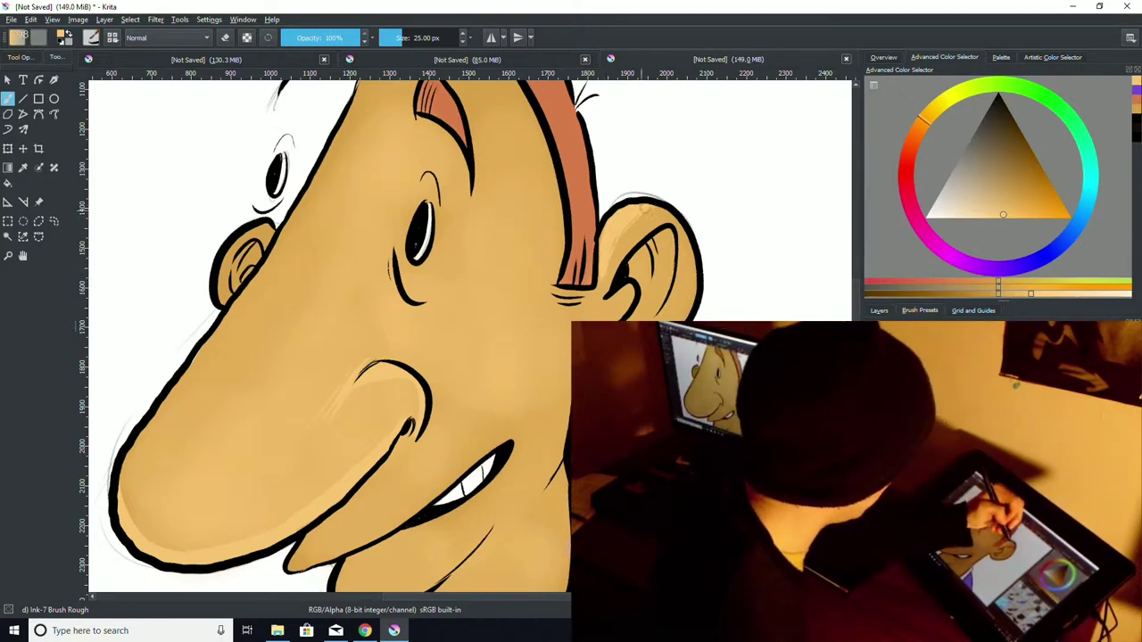
{"action": "left_click_drag", "start_coordinate": [625, 198], "coordinate": [677, 207]}
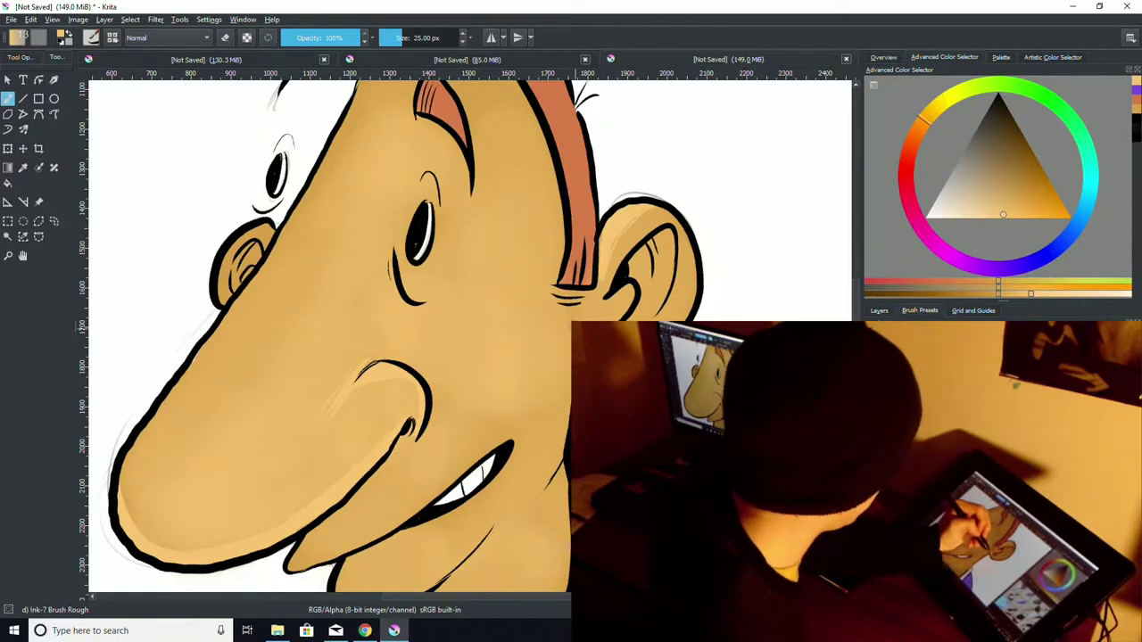
{"action": "left_click_drag", "start_coordinate": [634, 290], "coordinate": [615, 302]}
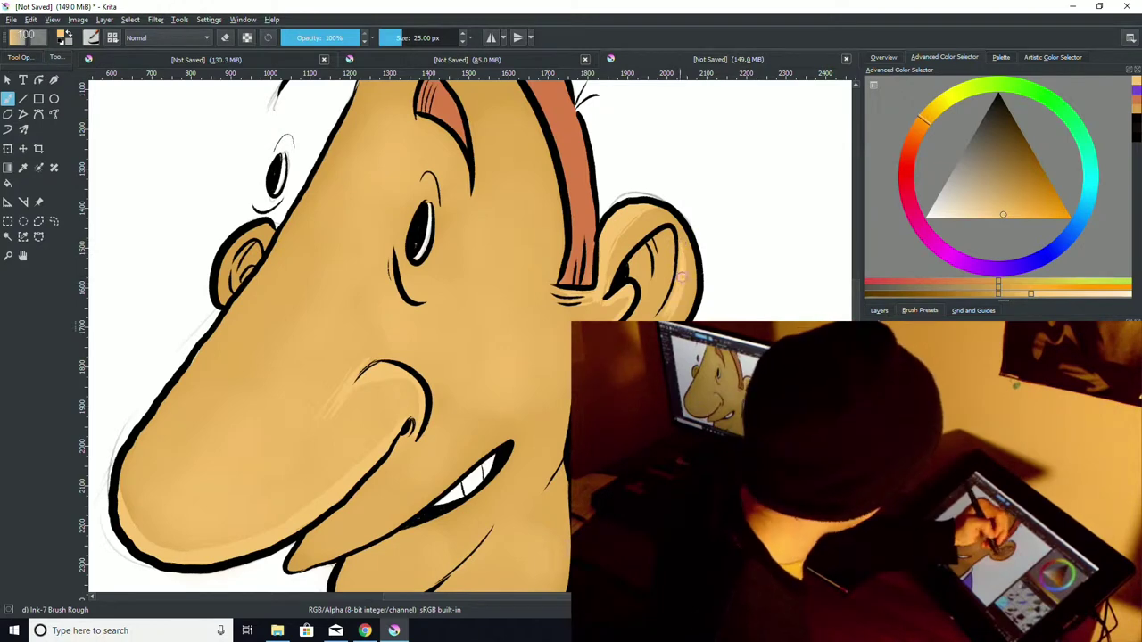
Step: Paint pale tan highlights inside the far ear and along the edges of the lower and upper lips
{"action": "scroll", "coordinate": [682, 276], "scroll_direction": "up", "scroll_amount": 3}
{"action": "left_click_drag", "start_coordinate": [226, 381], "coordinate": [222, 376]}
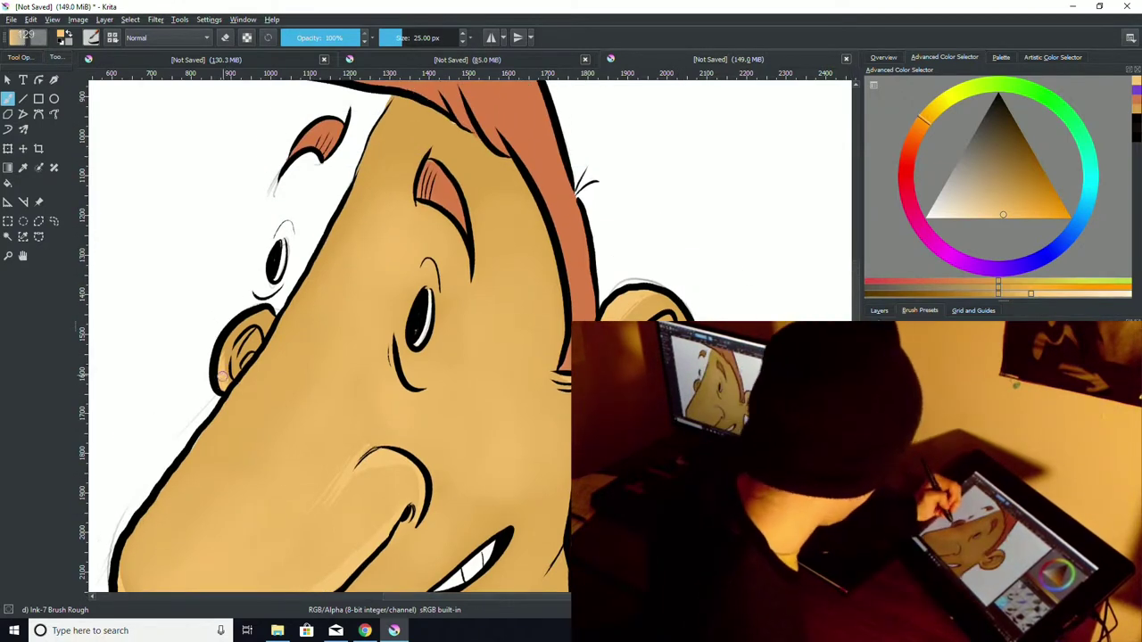
{"action": "scroll", "coordinate": [330, 339], "scroll_direction": "down", "scroll_amount": 6}
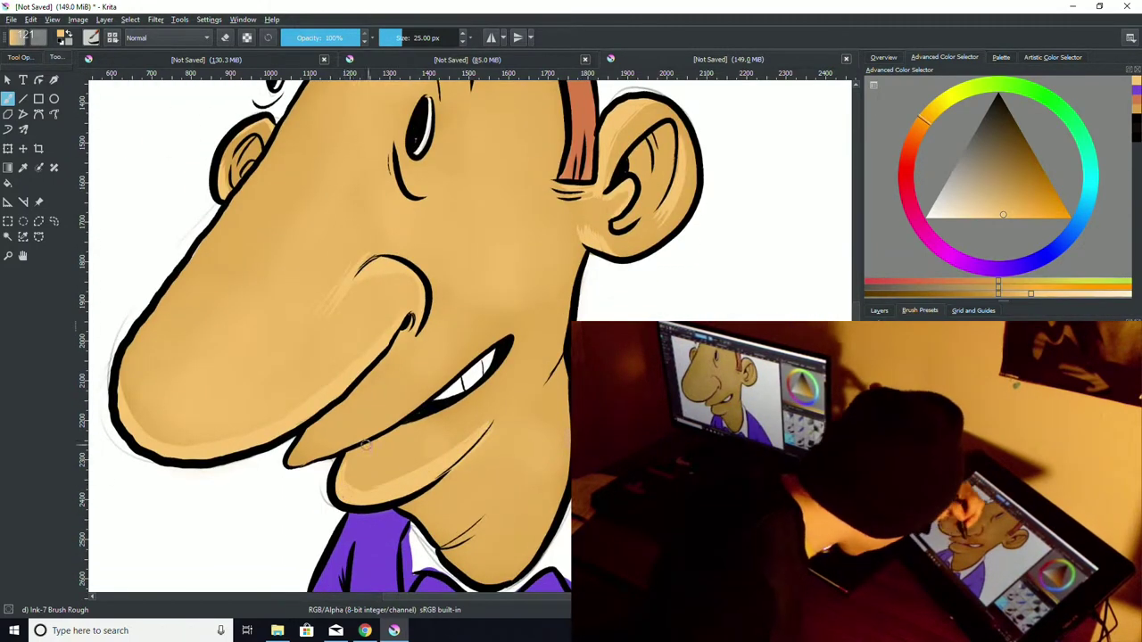
{"action": "mouse_move", "coordinate": [435, 393]}
{"action": "left_mouse_down"}
{"action": "mouse_move", "coordinate": [406, 411]}
{"action": "mouse_move", "coordinate": [430, 385]}
{"action": "left_mouse_up"}
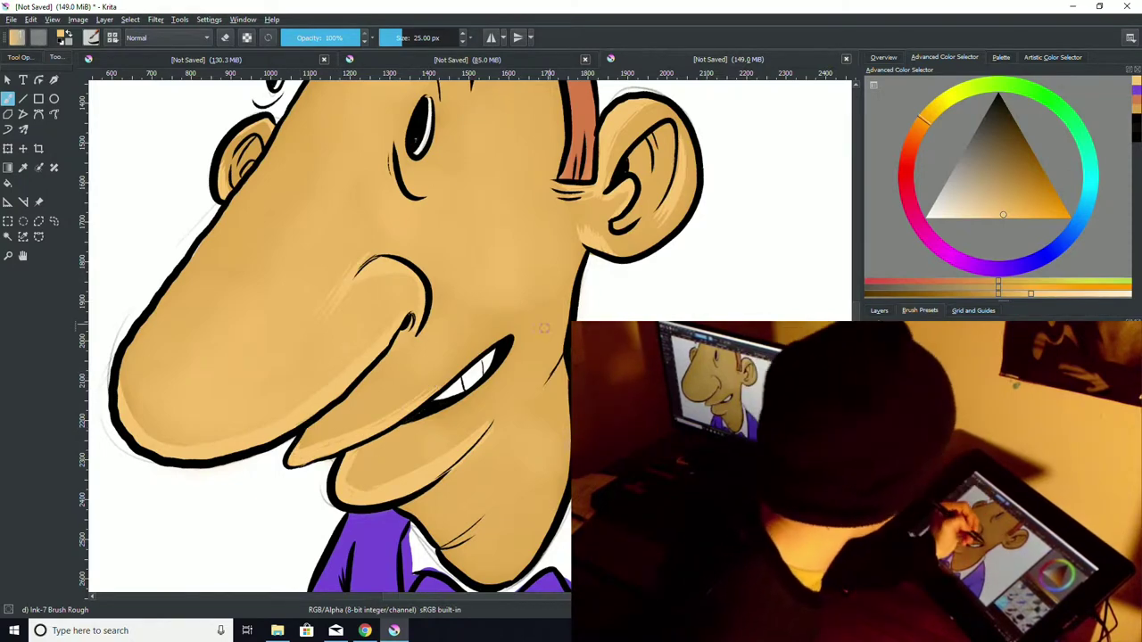
Step: With a darker golden brown, paint the shadow beneath the nose, hatch the nostril crease, dot cheek freckles and line the near eye's outer side
{"action": "scroll", "coordinate": [508, 341], "scroll_direction": "up", "scroll_amount": 4}
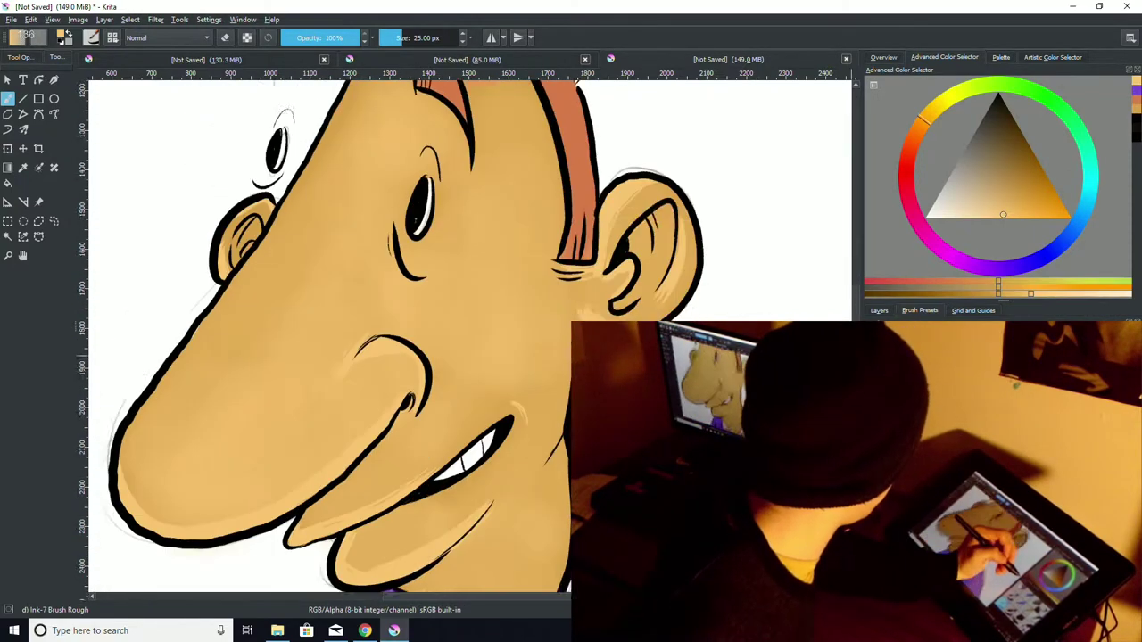
{"action": "mouse_move", "coordinate": [855, 337]}
{"action": "left_mouse_down"}
{"action": "mouse_move", "coordinate": [855, 471]}
{"action": "mouse_move", "coordinate": [855, 346]}
{"action": "left_mouse_up"}
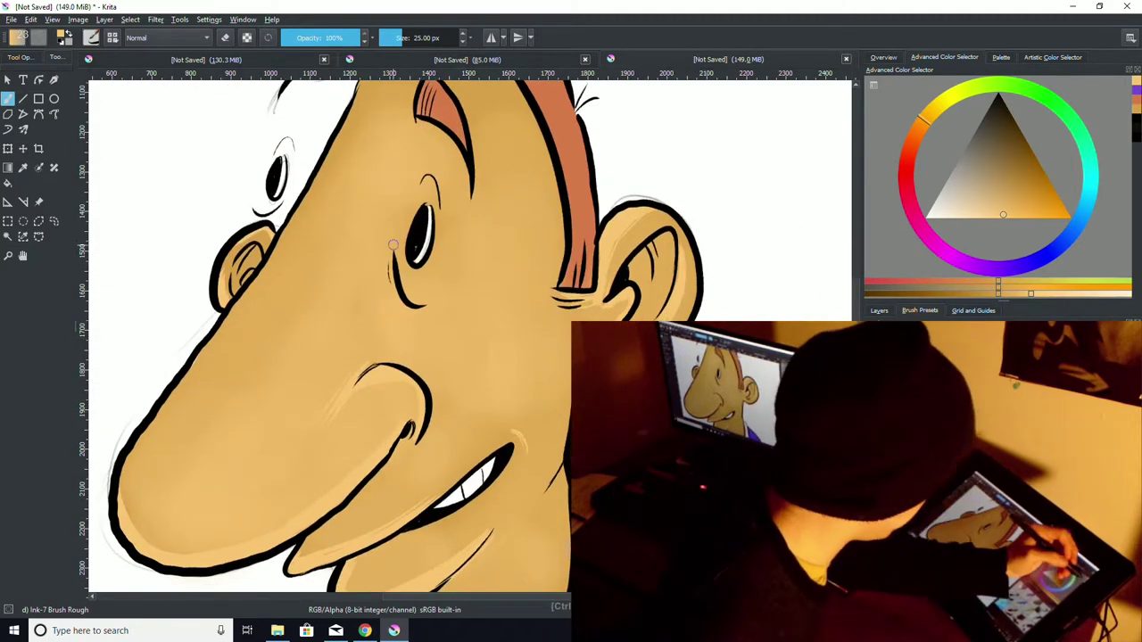
{"action": "left_click", "coordinate": [1032, 171]}
{"action": "left_click_drag", "start_coordinate": [393, 462], "coordinate": [407, 428]}
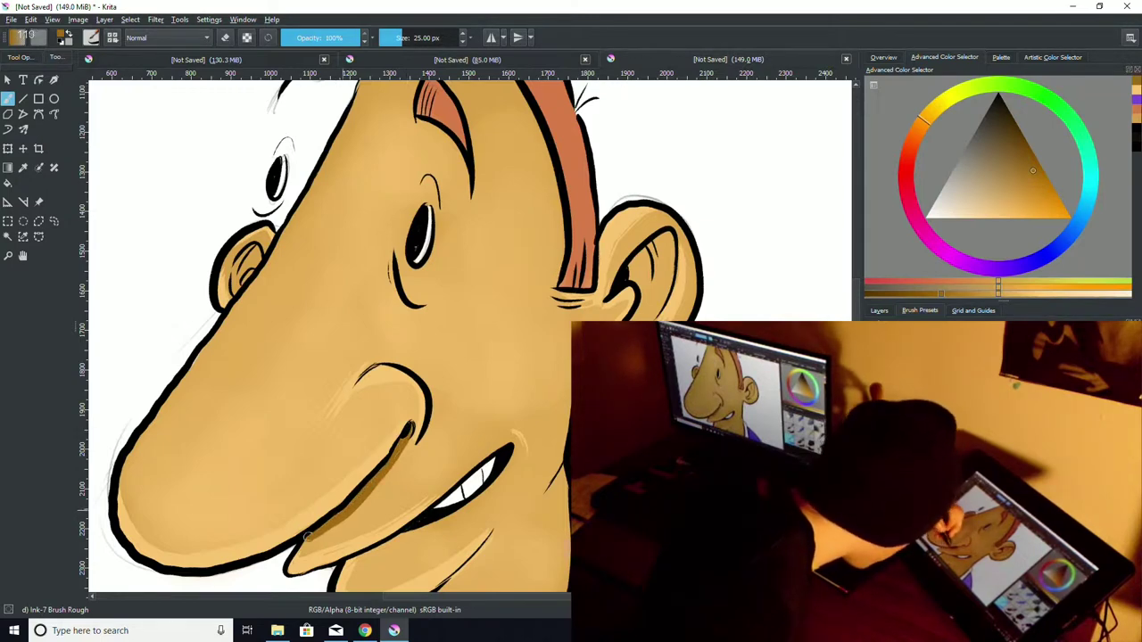
{"action": "left_click_drag", "start_coordinate": [366, 369], "coordinate": [336, 401]}
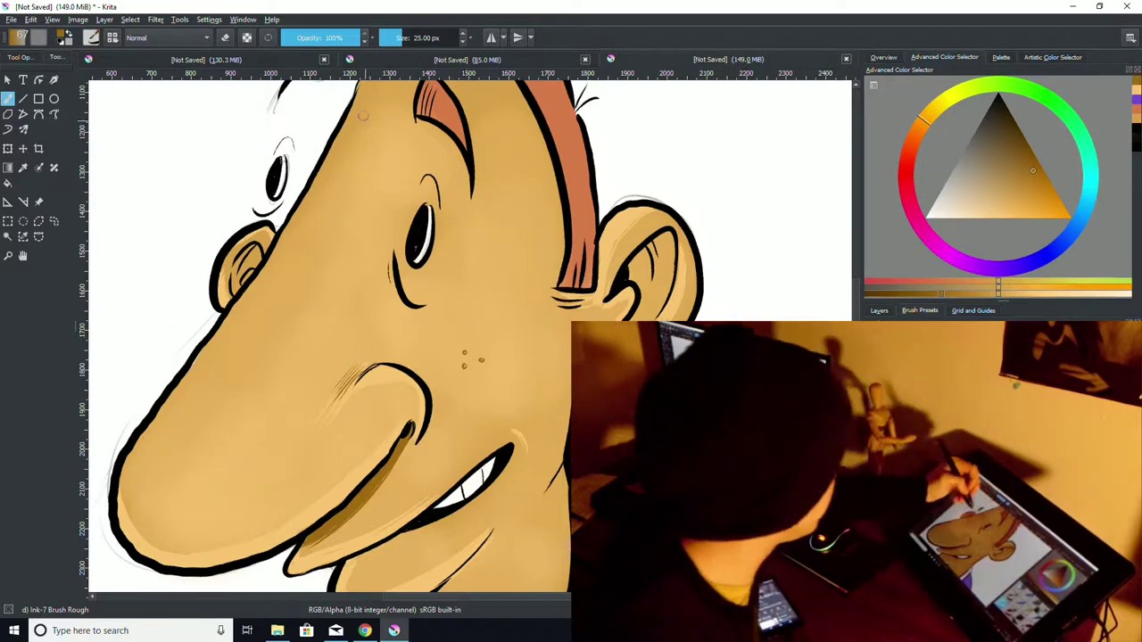
{"action": "left_click_drag", "start_coordinate": [455, 243], "coordinate": [434, 302]}
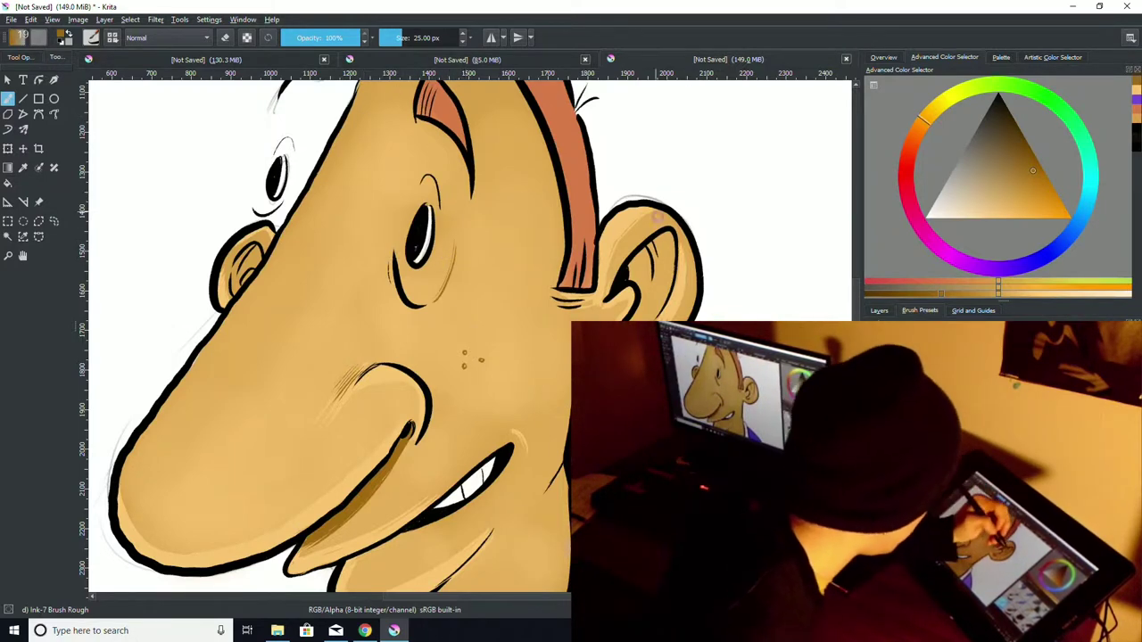
Step: Shade the inner hollow and folds of the near ear with dark golden-brown strokes
{"action": "left_click_drag", "start_coordinate": [643, 254], "coordinate": [631, 269]}
{"action": "mouse_move", "coordinate": [650, 248]}
{"action": "left_mouse_down"}
{"action": "mouse_move", "coordinate": [658, 238]}
{"action": "mouse_move", "coordinate": [665, 256]}
{"action": "left_mouse_up"}
{"action": "mouse_move", "coordinate": [669, 236]}
{"action": "left_mouse_down"}
{"action": "mouse_move", "coordinate": [660, 273]}
{"action": "mouse_move", "coordinate": [660, 242]}
{"action": "mouse_move", "coordinate": [630, 284]}
{"action": "mouse_move", "coordinate": [642, 320]}
{"action": "left_mouse_up"}
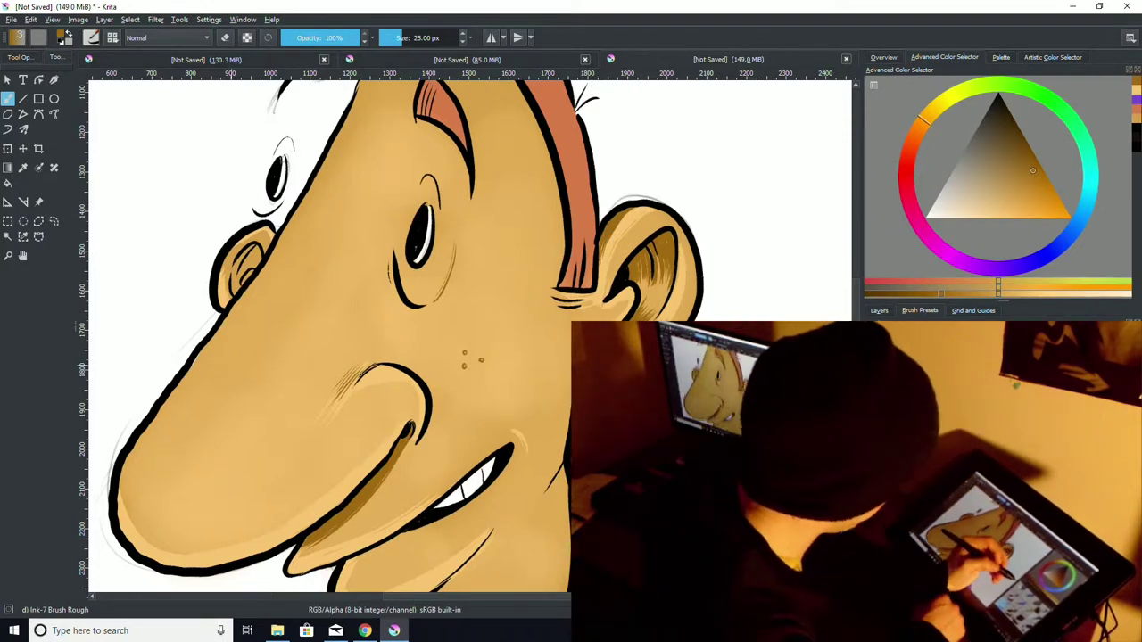
Step: Hatch dark golden-brown shadows along the lower lip's edge, jaw crease and the front of the neck
{"action": "left_click_drag", "start_coordinate": [856, 335], "coordinate": [856, 415]}
{"action": "scroll", "coordinate": [470, 336], "scroll_direction": "up", "scroll_amount": 3}
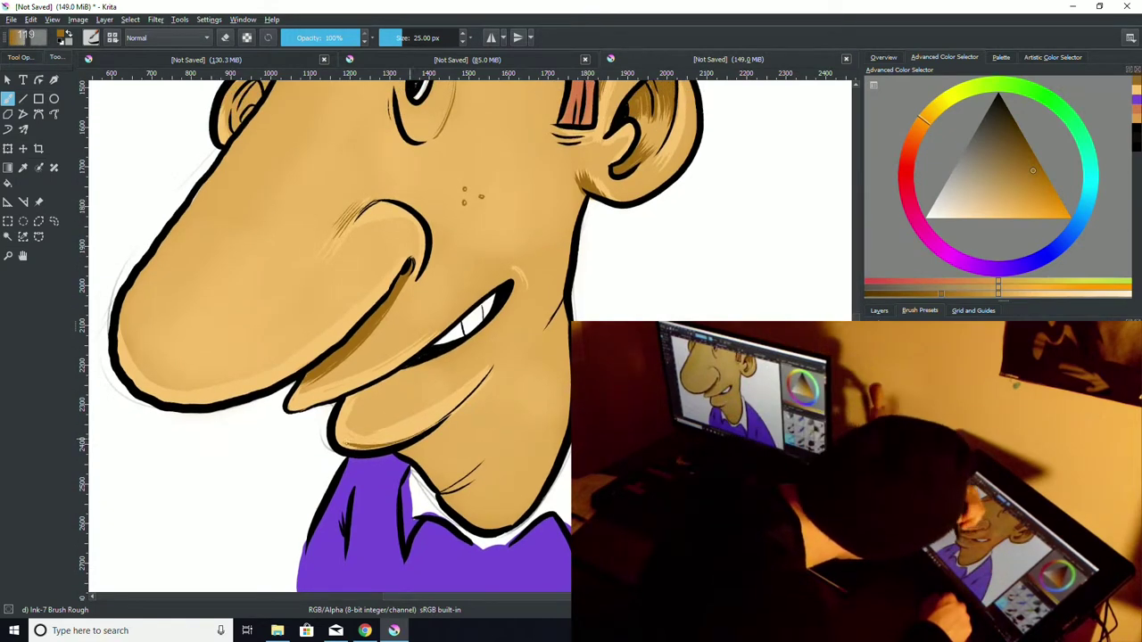
{"action": "mouse_move", "coordinate": [378, 444]}
{"action": "left_mouse_down"}
{"action": "mouse_move", "coordinate": [433, 438]}
{"action": "mouse_move", "coordinate": [435, 447]}
{"action": "left_mouse_up"}
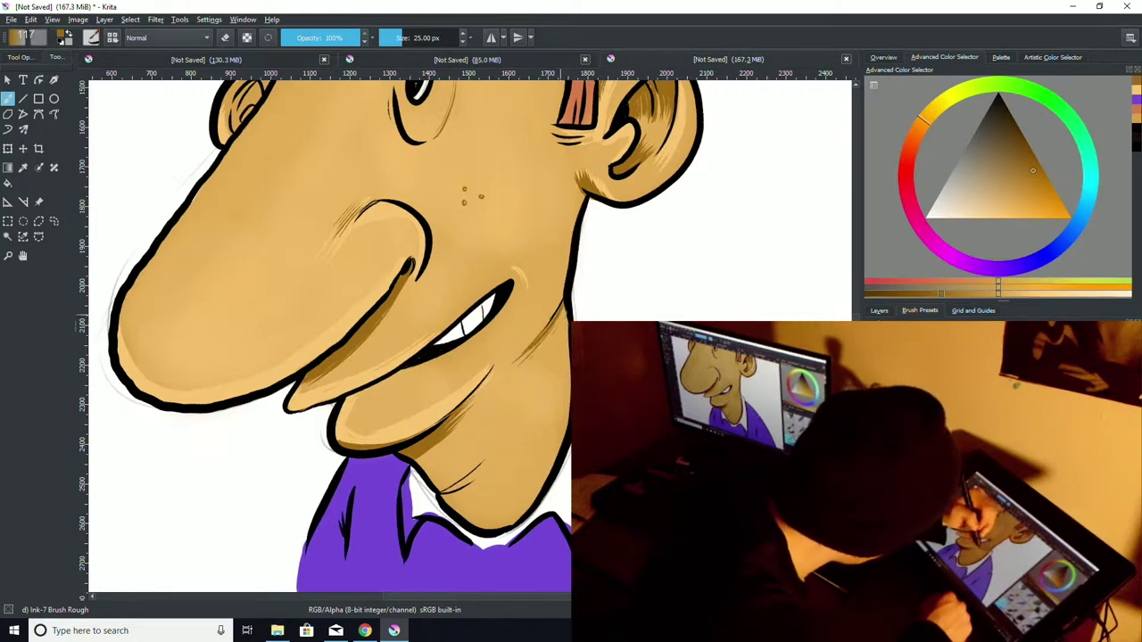
{"action": "left_click_drag", "start_coordinate": [439, 488], "coordinate": [474, 462]}
{"action": "left_click_drag", "start_coordinate": [435, 482], "coordinate": [471, 460]}
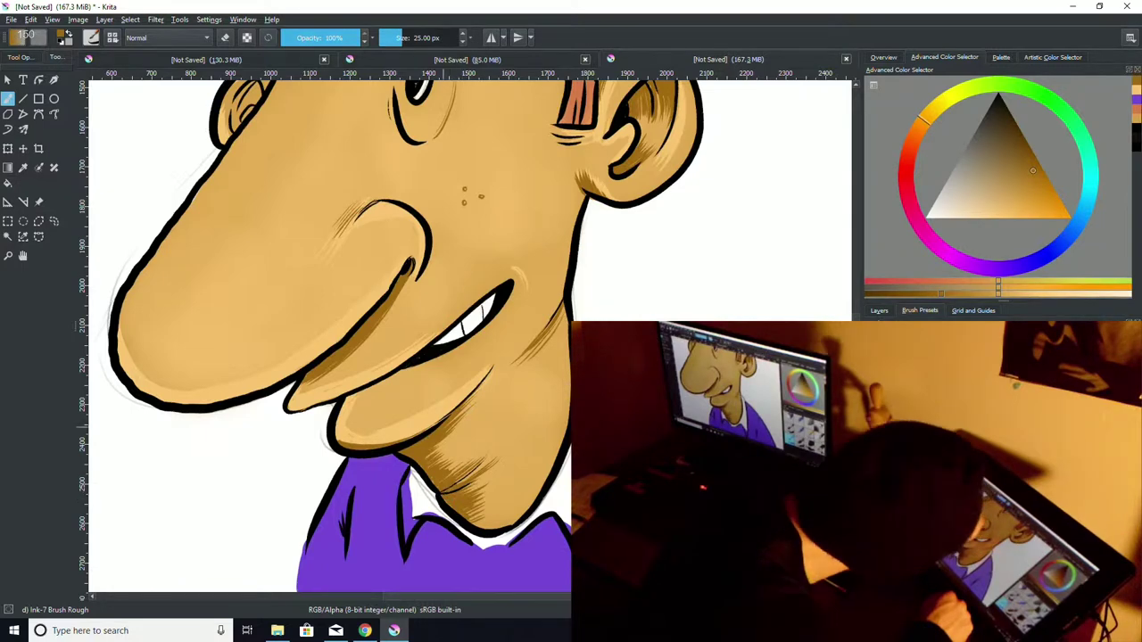
{"action": "left_click_drag", "start_coordinate": [347, 410], "coordinate": [339, 438]}
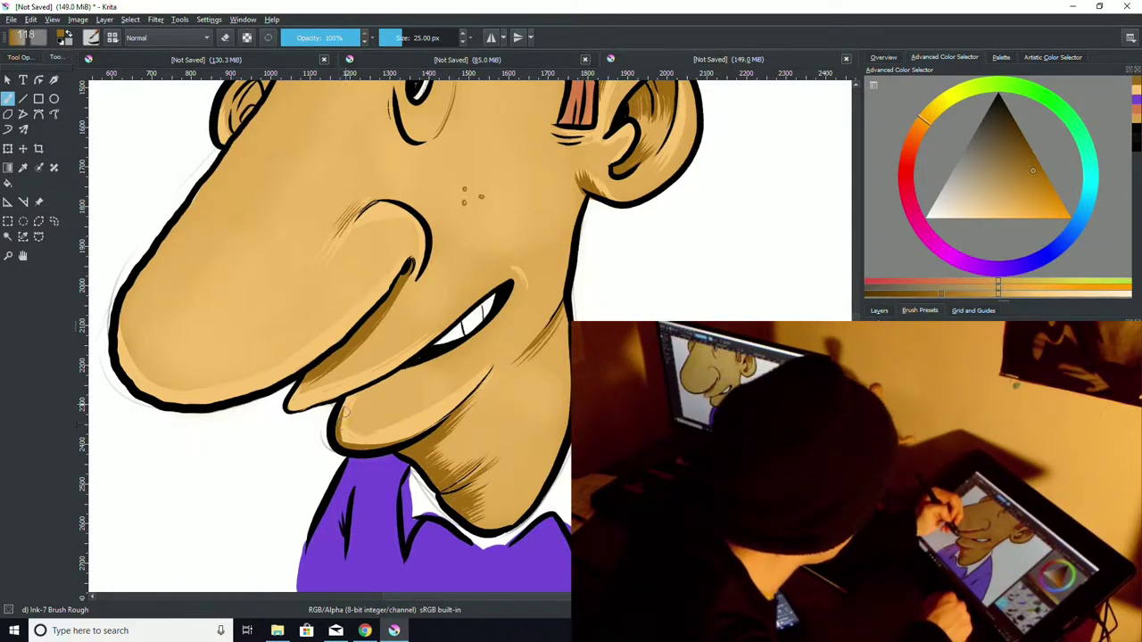
Step: Draw a jagged golden-brown crease with short hatch lines on the forehead beside the near eyebrow
{"action": "left_click_drag", "start_coordinate": [856, 388], "coordinate": [856, 325]}
{"action": "left_click_drag", "start_coordinate": [512, 181], "coordinate": [499, 267]}
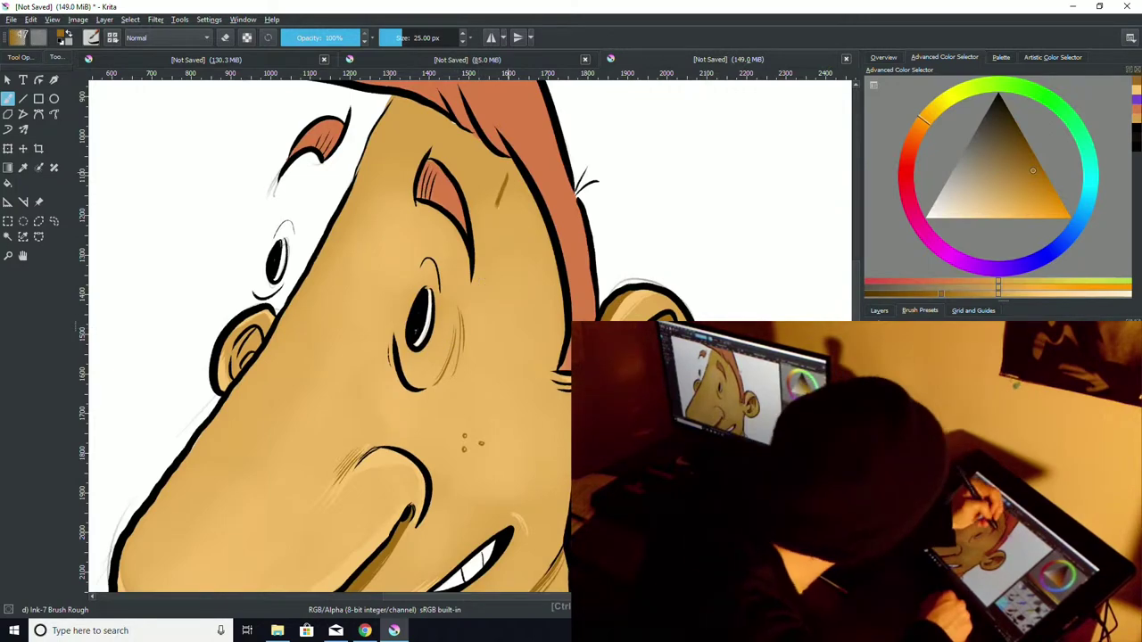
{"action": "scroll", "coordinate": [480, 283], "scroll_direction": "down", "scroll_amount": 3}
{"action": "scroll", "coordinate": [516, 326], "scroll_direction": "down", "scroll_amount": 3}
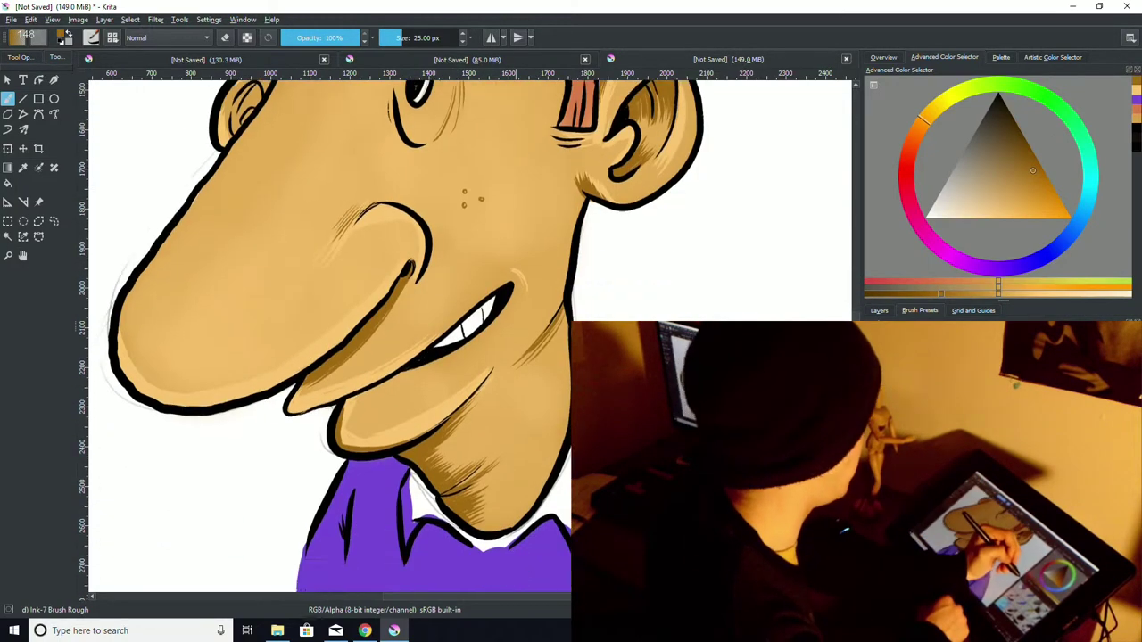
Step: Pick a dark reddish brown and shade the tip and both edges of the lowest hair lock
{"action": "scroll", "coordinate": [515, 327], "scroll_direction": "up", "scroll_amount": 5}
{"action": "scroll", "coordinate": [516, 326], "scroll_direction": "down", "scroll_amount": 3}
{"action": "left_click_drag", "start_coordinate": [855, 326], "coordinate": [855, 232]}
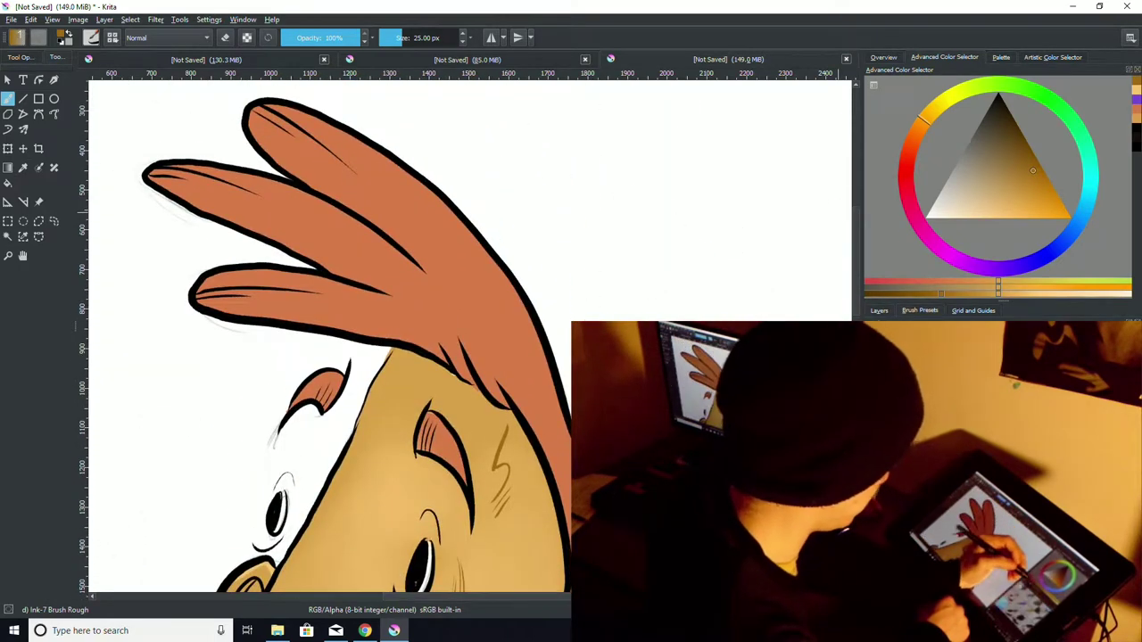
{"action": "left_click", "coordinate": [912, 142]}
{"action": "left_click_drag", "start_coordinate": [198, 299], "coordinate": [261, 309]}
{"action": "mouse_move", "coordinate": [199, 303]}
{"action": "left_mouse_down"}
{"action": "mouse_move", "coordinate": [269, 313]}
{"action": "mouse_move", "coordinate": [248, 299]}
{"action": "mouse_move", "coordinate": [260, 293]}
{"action": "left_mouse_up"}
{"action": "mouse_move", "coordinate": [204, 297]}
{"action": "left_mouse_down"}
{"action": "mouse_move", "coordinate": [284, 295]}
{"action": "mouse_move", "coordinate": [218, 287]}
{"action": "left_mouse_up"}
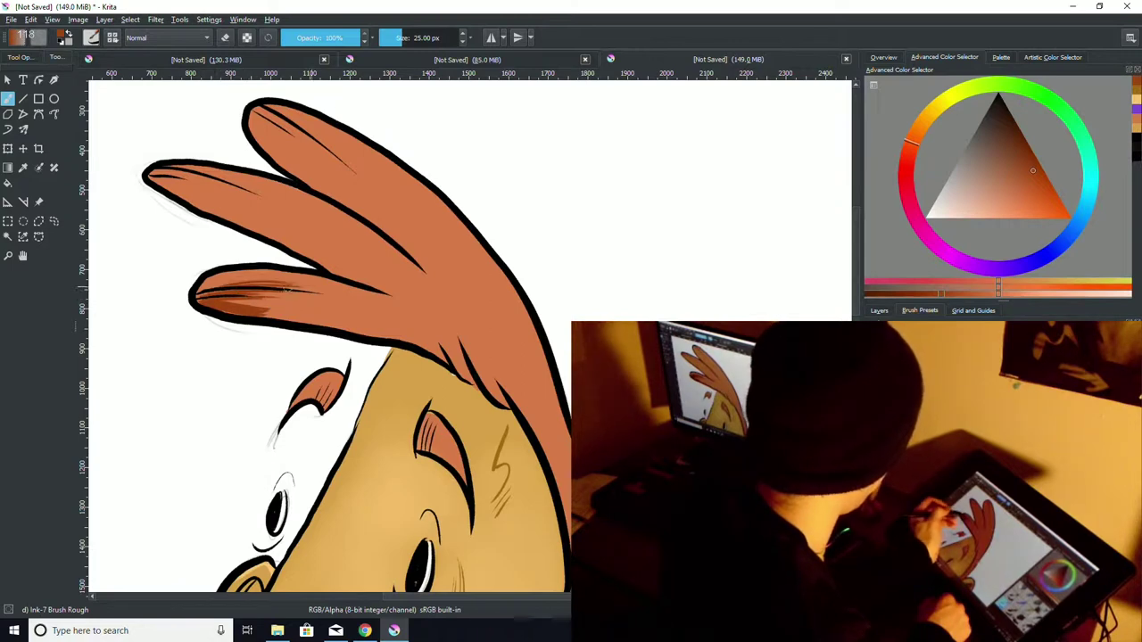
{"action": "left_click_drag", "start_coordinate": [306, 277], "coordinate": [214, 280]}
{"action": "left_click_drag", "start_coordinate": [341, 314], "coordinate": [264, 322]}
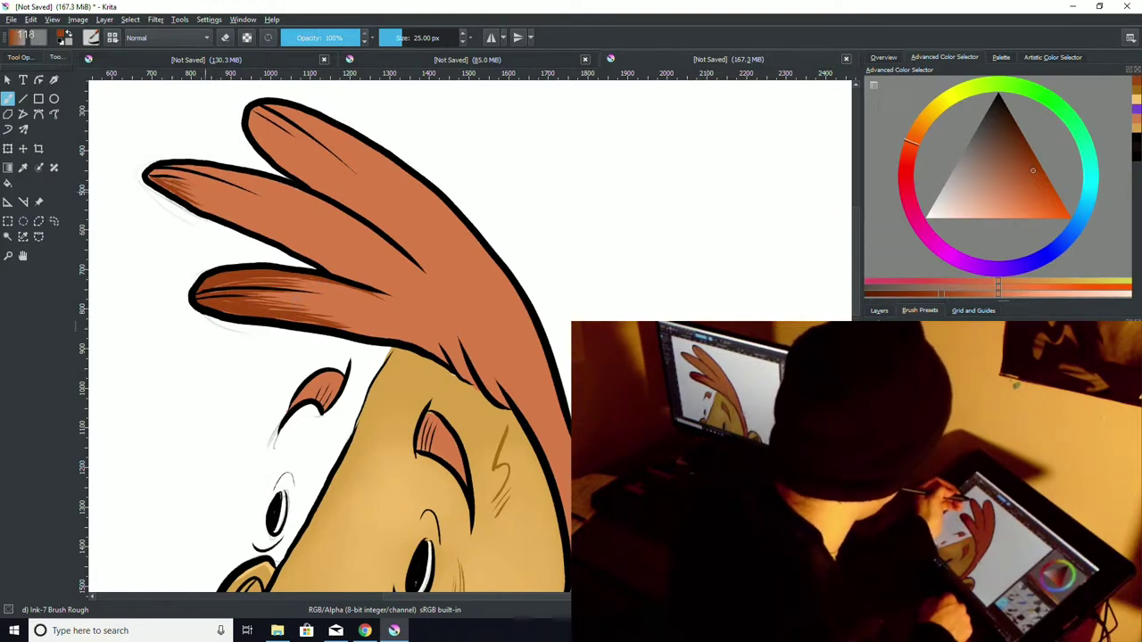
Step: Shade the tip, upper edge and lower edge of the middle hair lock with dark reddish-brown strokes
{"action": "mouse_move", "coordinate": [153, 178]}
{"action": "left_mouse_down"}
{"action": "mouse_move", "coordinate": [201, 198]}
{"action": "mouse_move", "coordinate": [220, 182]}
{"action": "mouse_move", "coordinate": [311, 198]}
{"action": "mouse_move", "coordinate": [387, 243]}
{"action": "left_mouse_up"}
{"action": "left_click_drag", "start_coordinate": [287, 193], "coordinate": [351, 220]}
{"action": "left_click_drag", "start_coordinate": [337, 275], "coordinate": [272, 226]}
{"action": "left_click_drag", "start_coordinate": [327, 267], "coordinate": [241, 223]}
{"action": "mouse_move", "coordinate": [358, 282]}
{"action": "left_mouse_down"}
{"action": "mouse_move", "coordinate": [321, 262]}
{"action": "mouse_move", "coordinate": [327, 270]}
{"action": "left_mouse_up"}
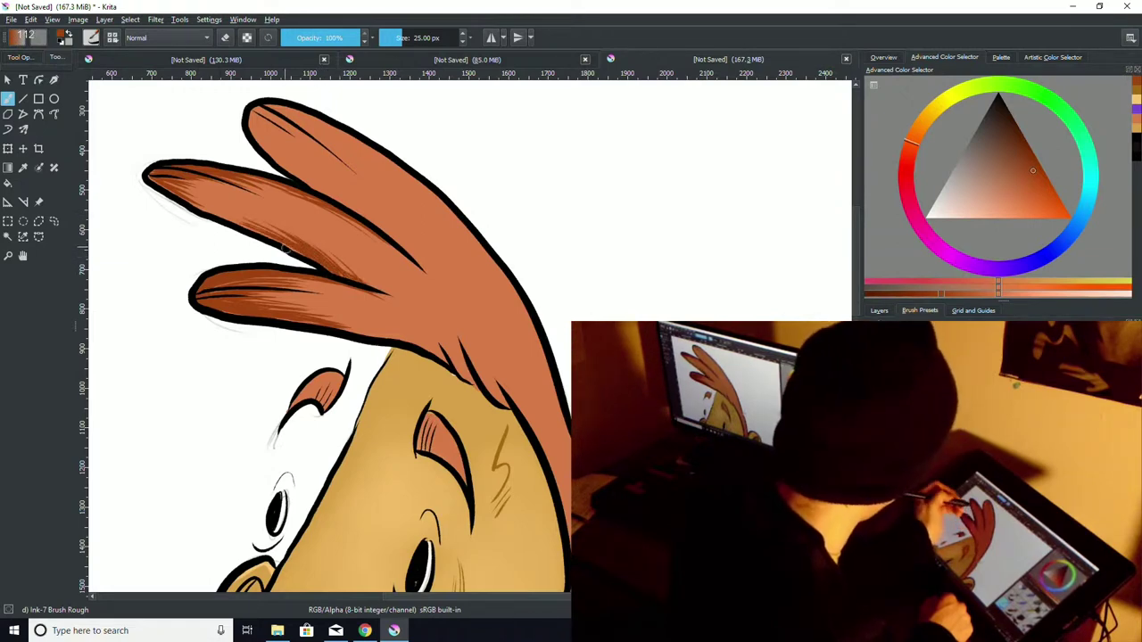
{"action": "left_click_drag", "start_coordinate": [250, 231], "coordinate": [191, 198]}
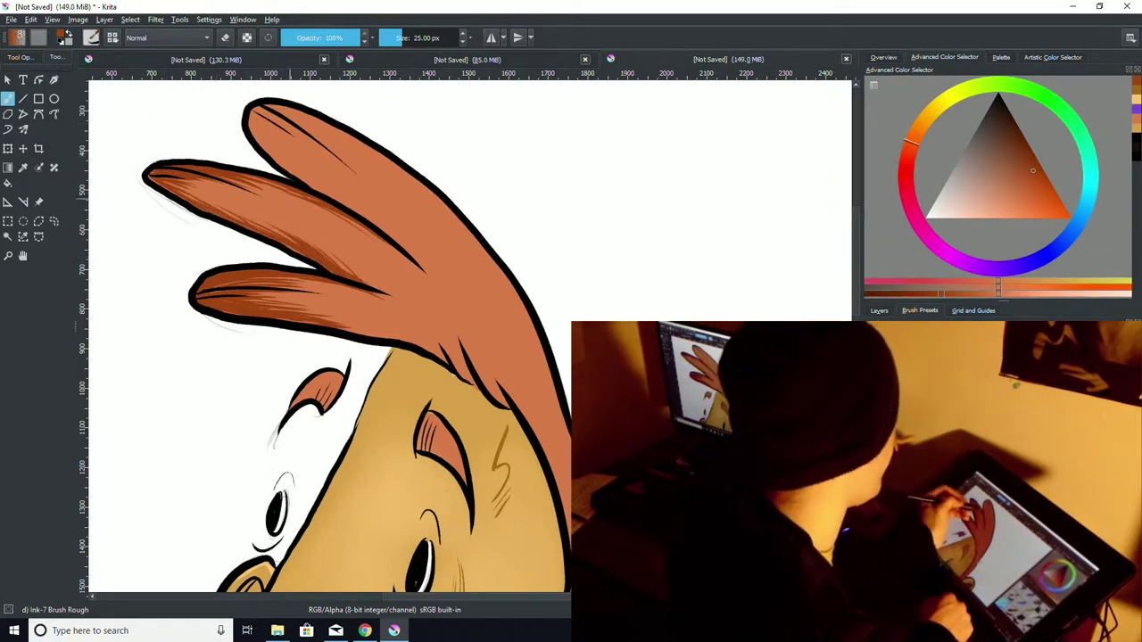
Step: Shade the top hair lock from its tip along the lower edge and hatch around the end of its dividing line
{"action": "left_click_drag", "start_coordinate": [393, 237], "coordinate": [316, 179]}
{"action": "left_click_drag", "start_coordinate": [327, 185], "coordinate": [264, 100]}
{"action": "left_click_drag", "start_coordinate": [346, 159], "coordinate": [260, 102]}
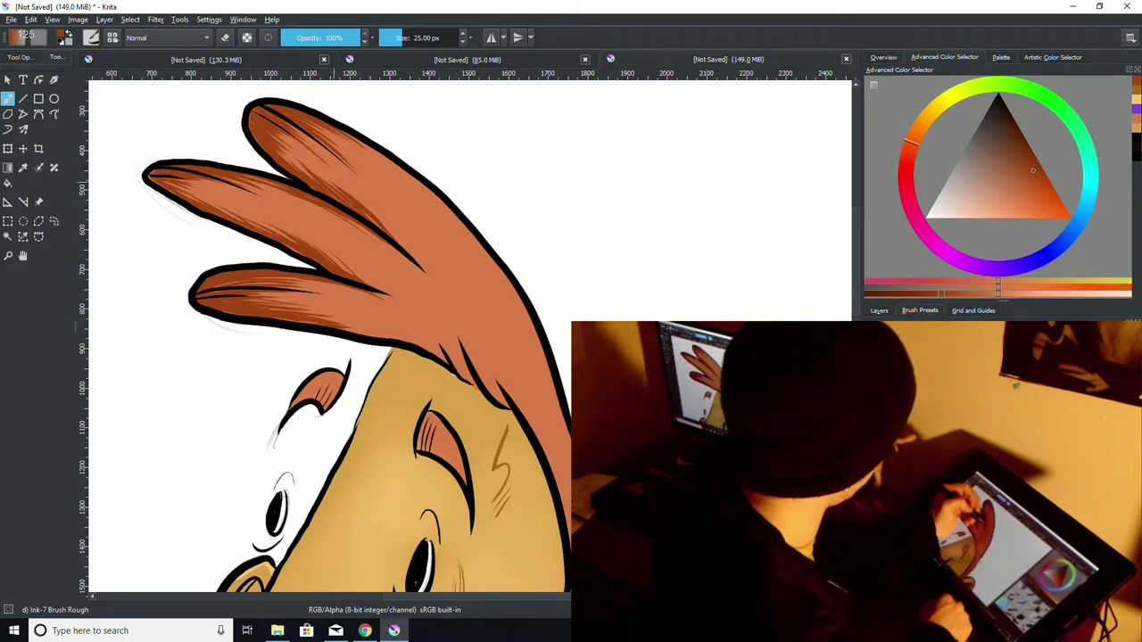
{"action": "left_click_drag", "start_coordinate": [434, 284], "coordinate": [402, 223]}
{"action": "left_click_drag", "start_coordinate": [415, 261], "coordinate": [396, 218]}
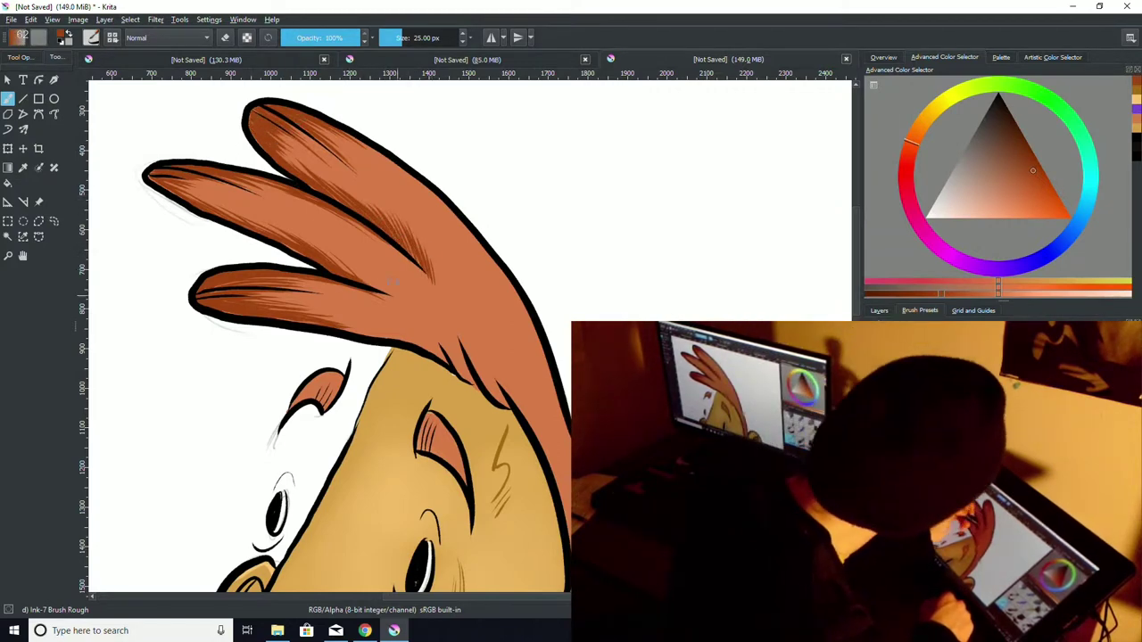
Step: Hatch reddish-brown shadows at the base of the middle hair lock and along the lowest lock's underside
{"action": "left_click_drag", "start_coordinate": [394, 300], "coordinate": [378, 264]}
{"action": "left_click_drag", "start_coordinate": [383, 289], "coordinate": [330, 239]}
{"action": "left_click_drag", "start_coordinate": [362, 284], "coordinate": [309, 230]}
{"action": "left_click_drag", "start_coordinate": [373, 287], "coordinate": [337, 248]}
{"action": "mouse_move", "coordinate": [407, 343]}
{"action": "left_mouse_down"}
{"action": "mouse_move", "coordinate": [371, 318]}
{"action": "mouse_move", "coordinate": [336, 316]}
{"action": "left_mouse_up"}
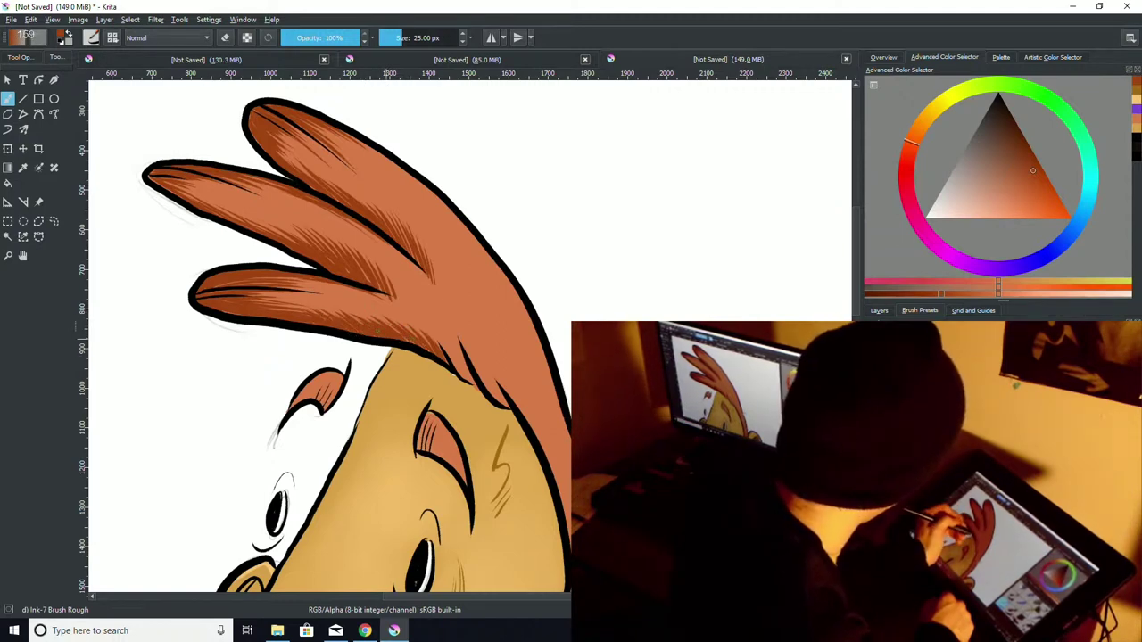
Step: Hatch short reddish-brown strokes along the hairline above the forehead
{"action": "left_click_drag", "start_coordinate": [473, 384], "coordinate": [461, 355]}
{"action": "left_click_drag", "start_coordinate": [471, 382], "coordinate": [456, 349]}
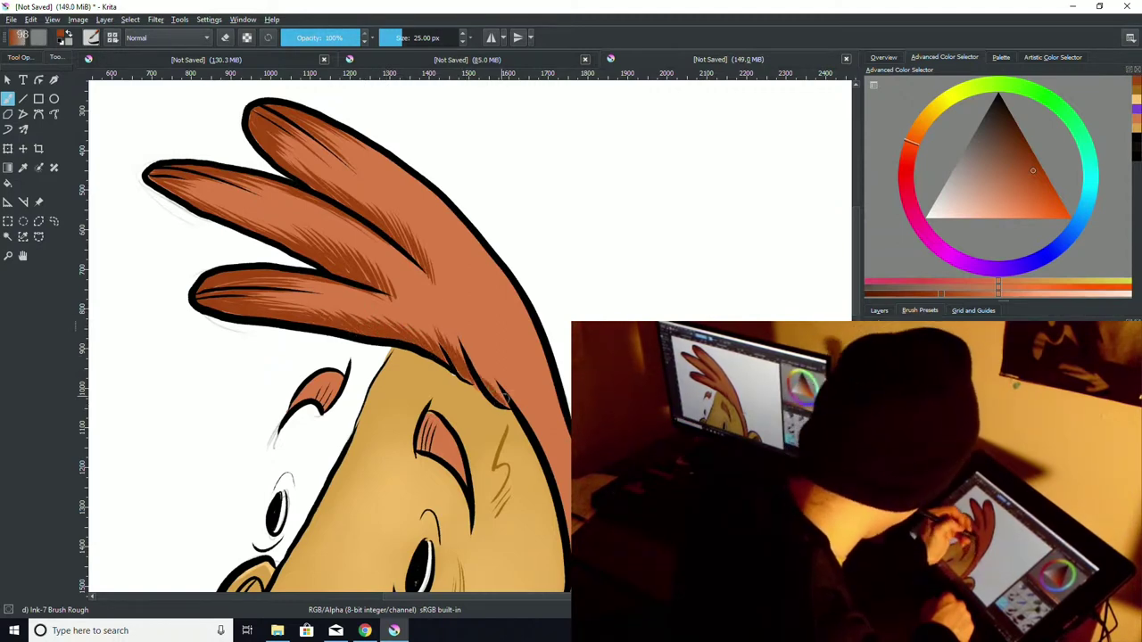
{"action": "left_click_drag", "start_coordinate": [505, 398], "coordinate": [471, 350]}
{"action": "left_click_drag", "start_coordinate": [482, 370], "coordinate": [455, 323]}
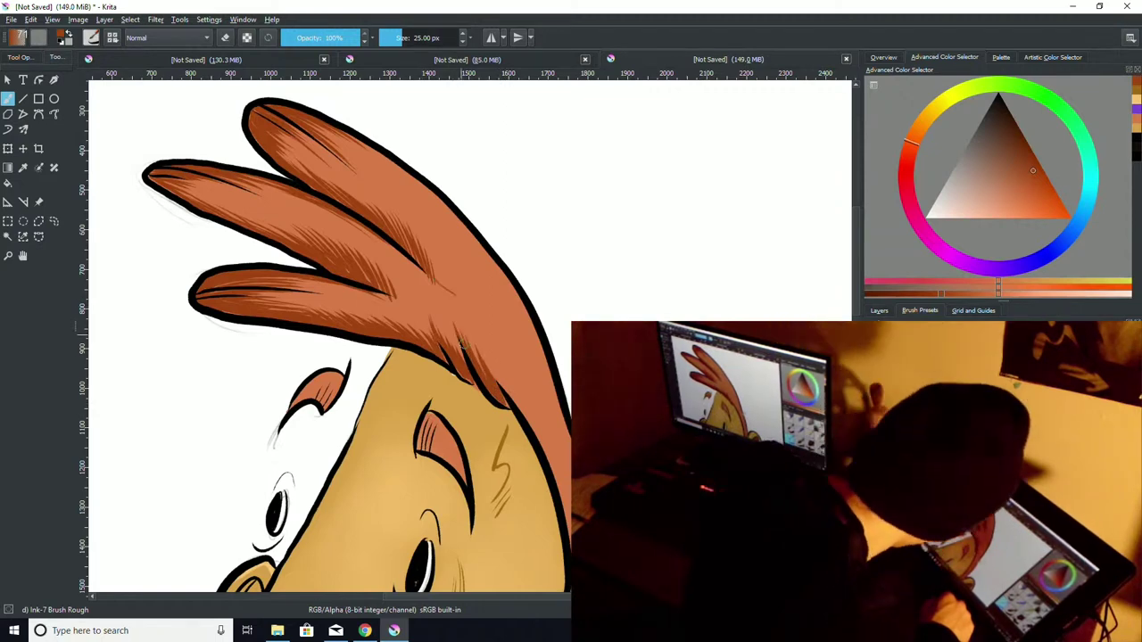
Step: Shade the hair down to the sideburn, add hatching to the main hair mass and darken both eyebrows in reddish brown
{"action": "left_click_drag", "start_coordinate": [856, 254], "coordinate": [856, 314]}
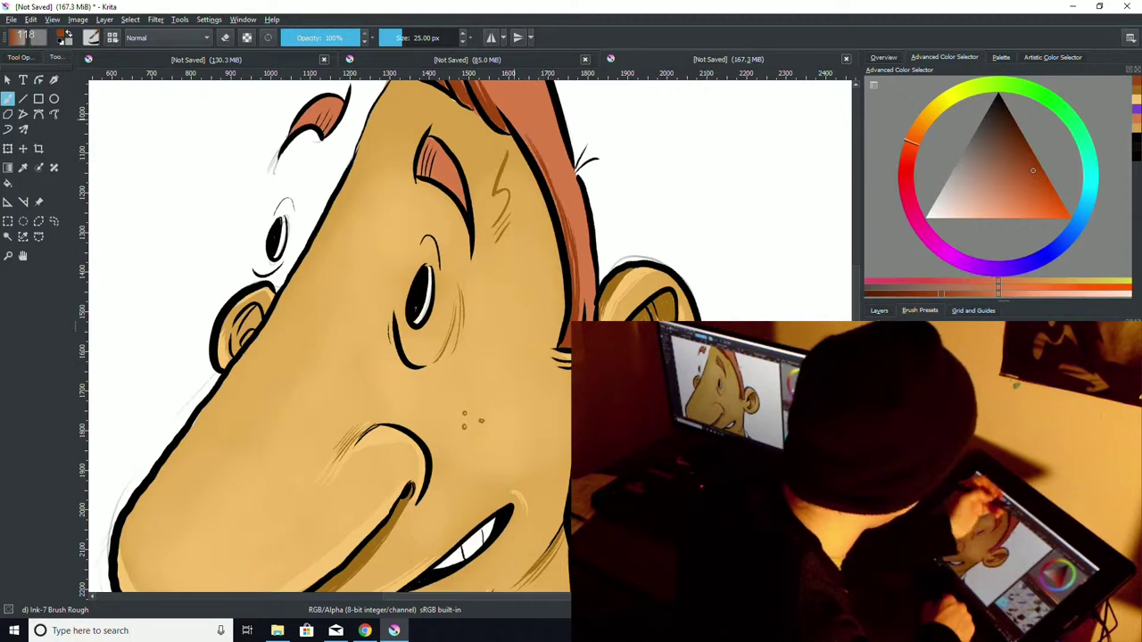
{"action": "scroll", "coordinate": [401, 339], "scroll_direction": "up", "scroll_amount": 2}
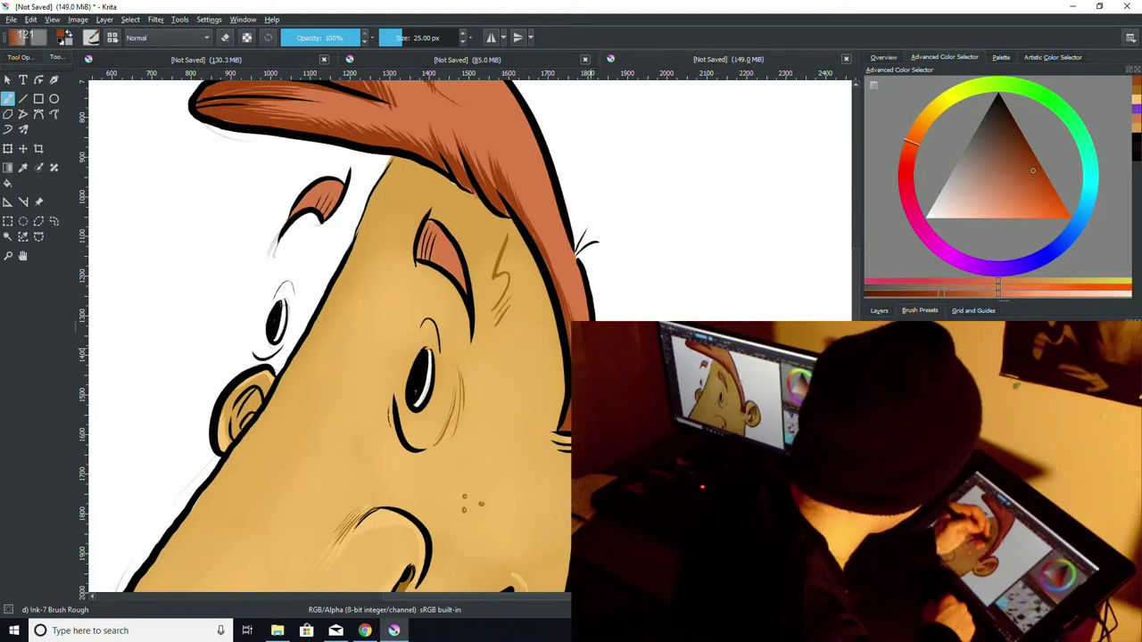
{"action": "scroll", "coordinate": [330, 339], "scroll_direction": "up", "scroll_amount": 4}
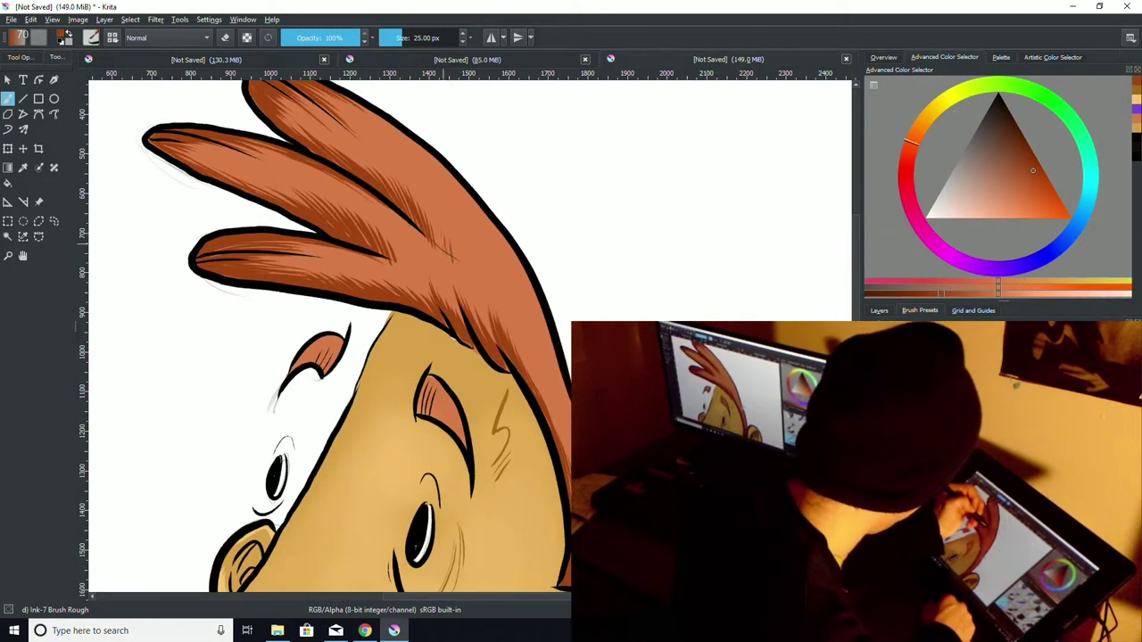
{"action": "scroll", "coordinate": [337, 131], "scroll_direction": "down", "scroll_amount": 1}
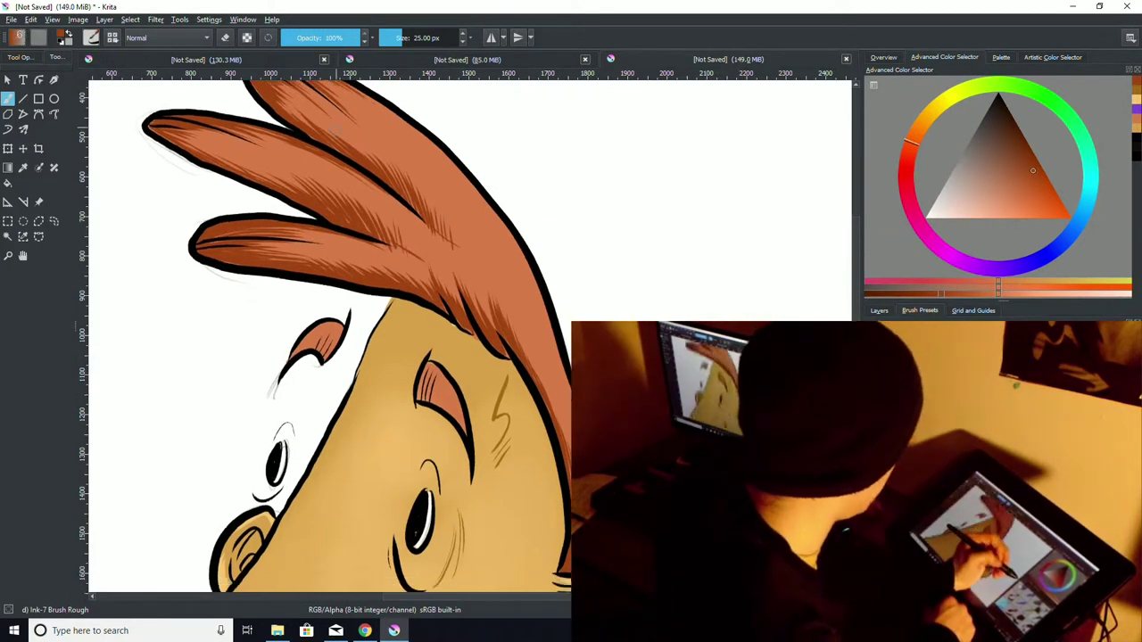
{"action": "scroll", "coordinate": [331, 339], "scroll_direction": "down", "scroll_amount": 3}
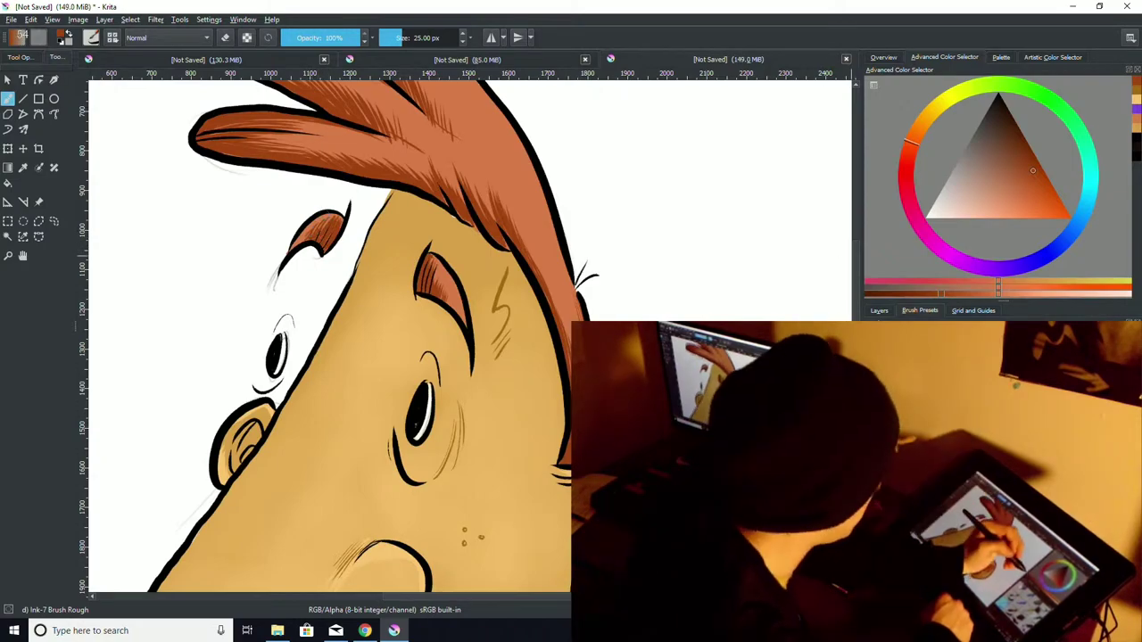
Step: Switch to the Eraser Small brush at 25 px and erase the purple spilling inside the collar and below the neck
{"action": "scroll", "coordinate": [330, 339], "scroll_direction": "down", "scroll_amount": 10}
{"action": "scroll", "coordinate": [330, 335], "scroll_direction": "down", "scroll_amount": 4}
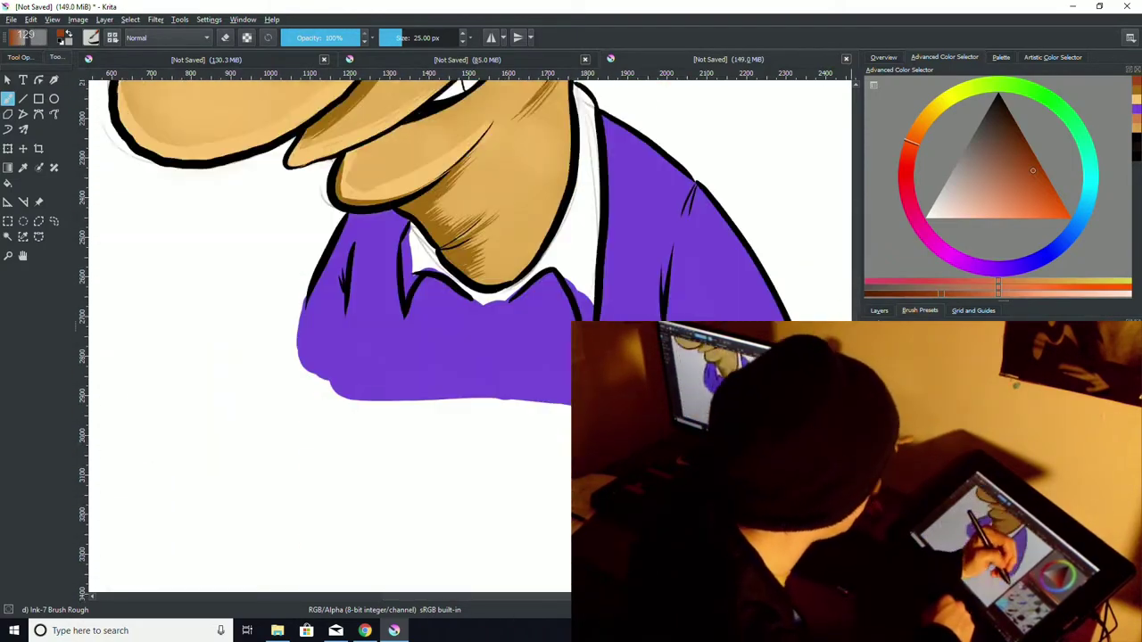
{"action": "scroll", "coordinate": [330, 335], "scroll_direction": "up", "scroll_amount": 4}
{"action": "scroll", "coordinate": [330, 335], "scroll_direction": "down", "scroll_amount": 3}
{"action": "scroll", "coordinate": [330, 335], "scroll_direction": "up", "scroll_amount": 4}
{"action": "scroll", "coordinate": [330, 336], "scroll_direction": "down", "scroll_amount": 4}
{"action": "scroll", "coordinate": [330, 335], "scroll_direction": "up", "scroll_amount": 4}
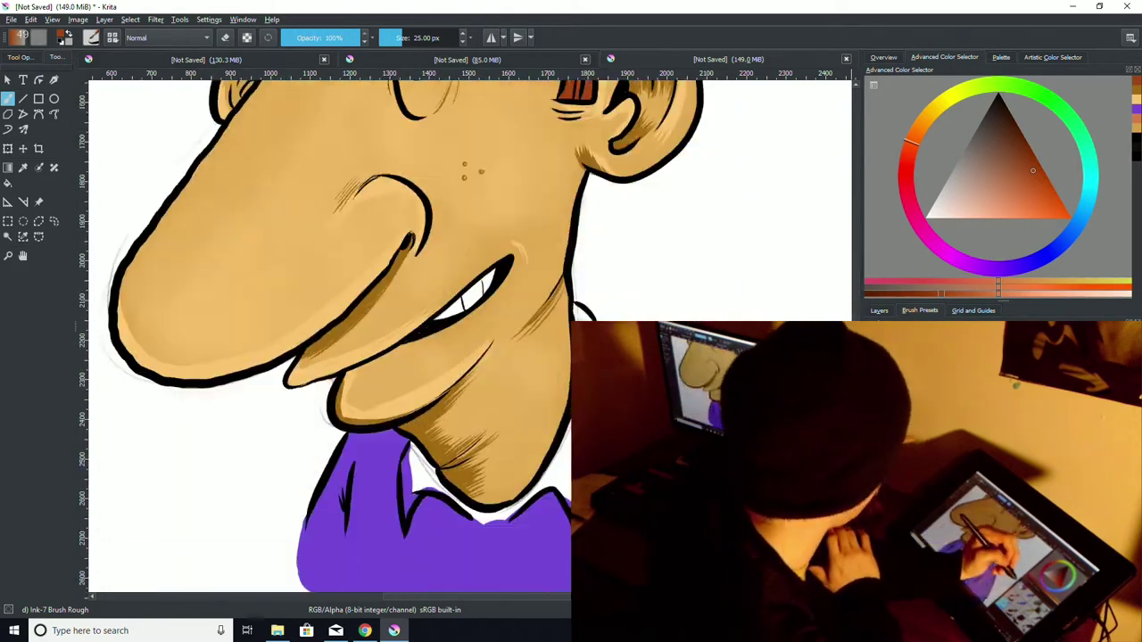
{"action": "scroll", "coordinate": [331, 336], "scroll_direction": "down", "scroll_amount": 3}
{"action": "key", "text": "slash"}
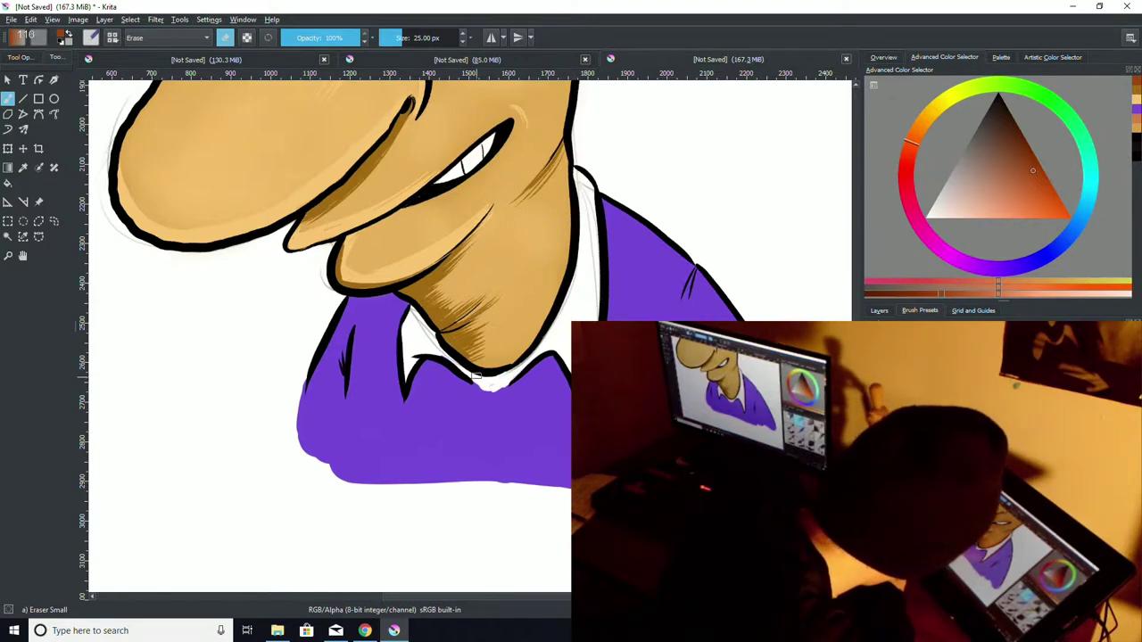
{"action": "mouse_move", "coordinate": [502, 407]}
{"action": "left_mouse_down"}
{"action": "mouse_move", "coordinate": [466, 400]}
{"action": "mouse_move", "coordinate": [449, 379]}
{"action": "mouse_move", "coordinate": [483, 392]}
{"action": "left_mouse_up"}
{"action": "left_click_drag", "start_coordinate": [552, 356], "coordinate": [507, 396]}
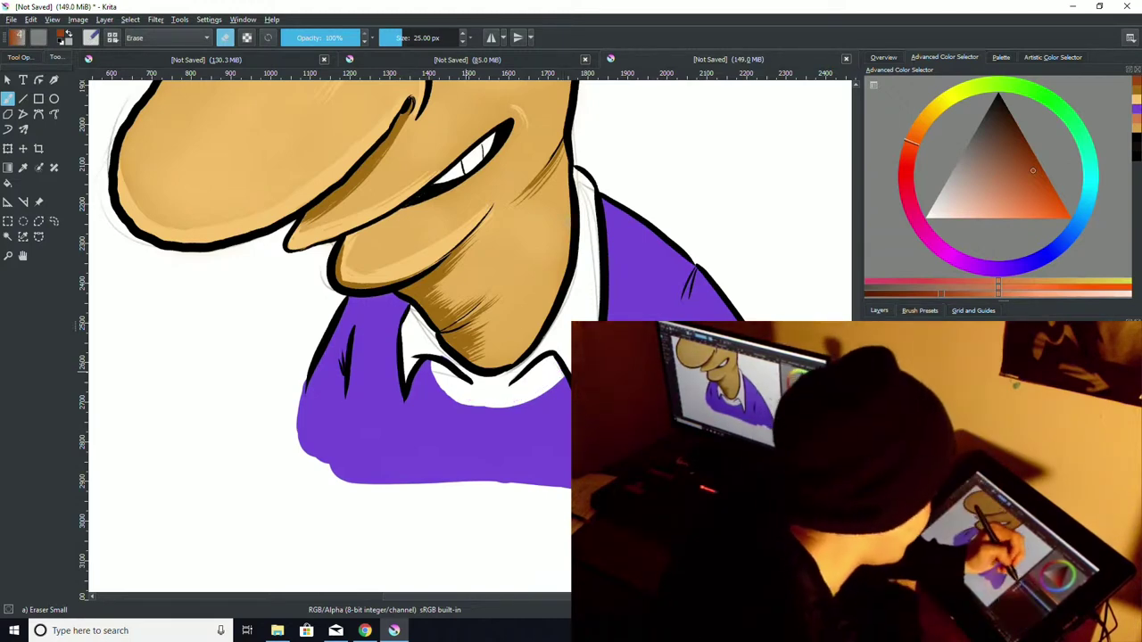
Step: With black and the Ink-7 Brush Rough, ink the shirt's neckline and front folds plus a crease in the collar behind the neck
{"action": "left_click", "coordinate": [1137, 142]}
{"action": "left_click", "coordinate": [897, 459]}
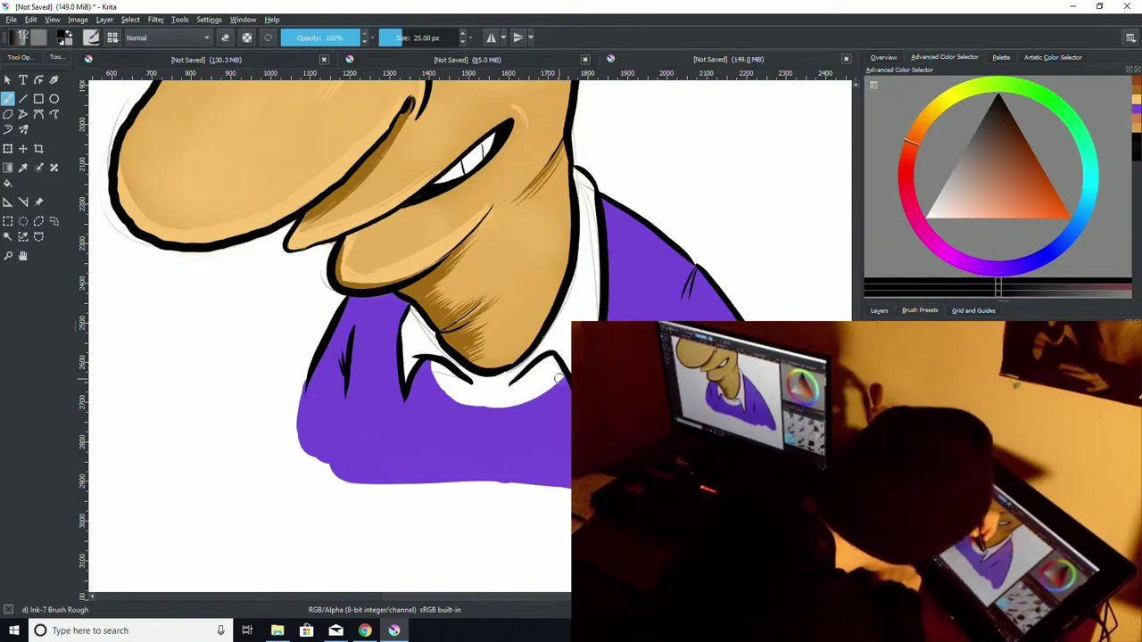
{"action": "mouse_move", "coordinate": [567, 381]}
{"action": "left_mouse_down"}
{"action": "mouse_move", "coordinate": [522, 405]}
{"action": "mouse_move", "coordinate": [451, 399]}
{"action": "mouse_move", "coordinate": [431, 364]}
{"action": "mouse_move", "coordinate": [500, 373]}
{"action": "left_mouse_up"}
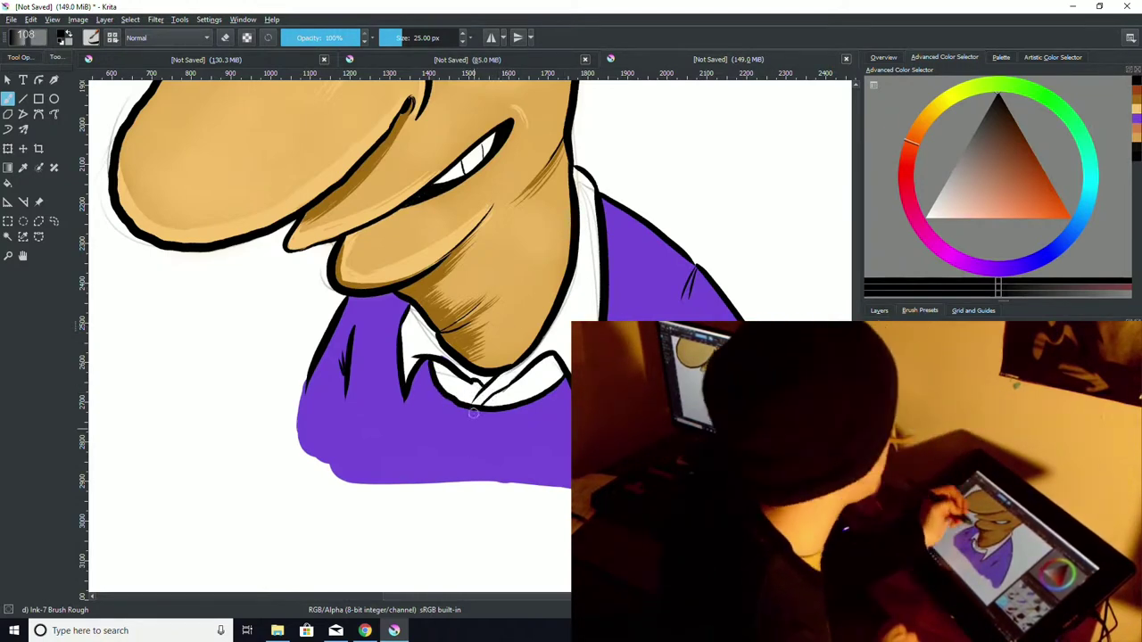
{"action": "key", "text": "ctrl+z"}
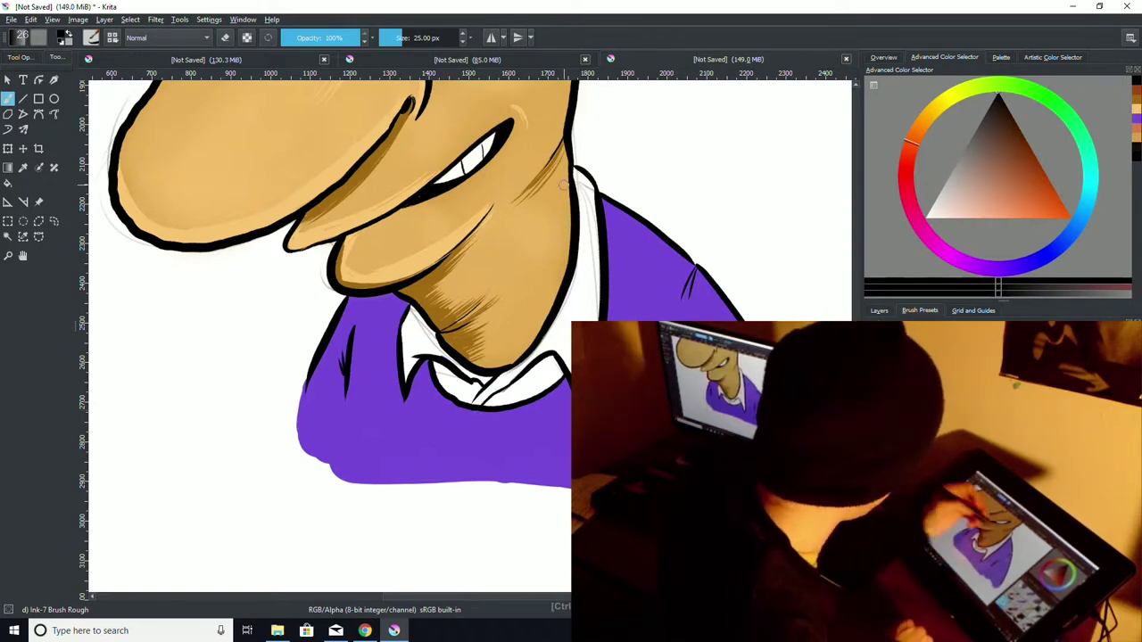
{"action": "left_click_drag", "start_coordinate": [584, 183], "coordinate": [588, 223]}
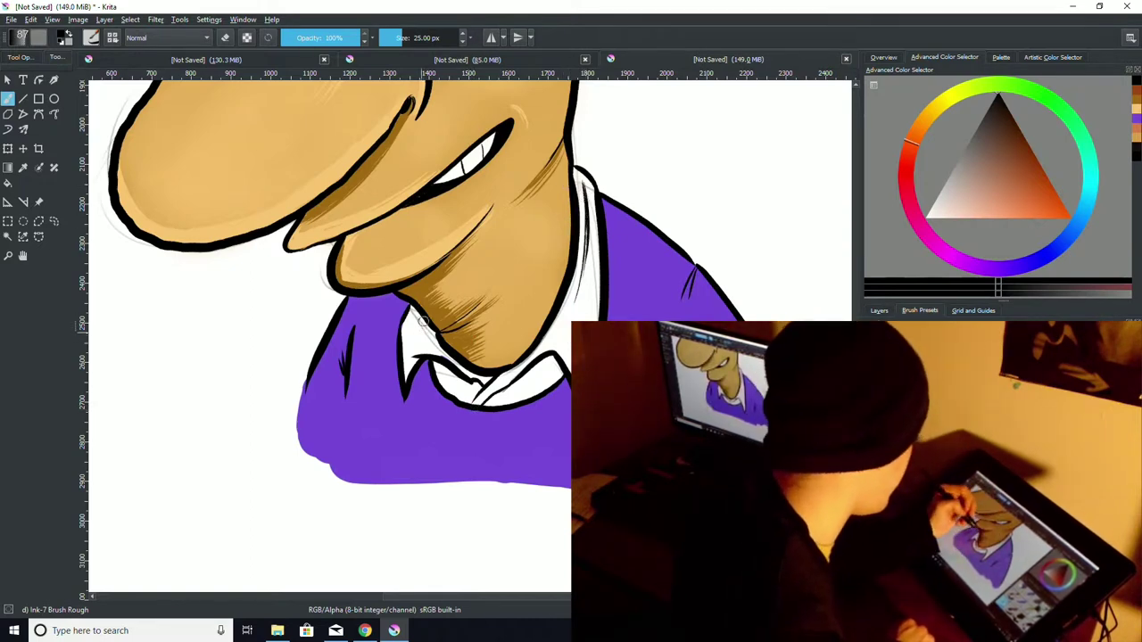
Step: Ink the front sleeve of the purple sweater in black, finishing its outer edge and the long fold down to the hem
{"action": "left_click_drag", "start_coordinate": [337, 473], "coordinate": [343, 433]}
{"action": "left_click_drag", "start_coordinate": [308, 378], "coordinate": [296, 443]}
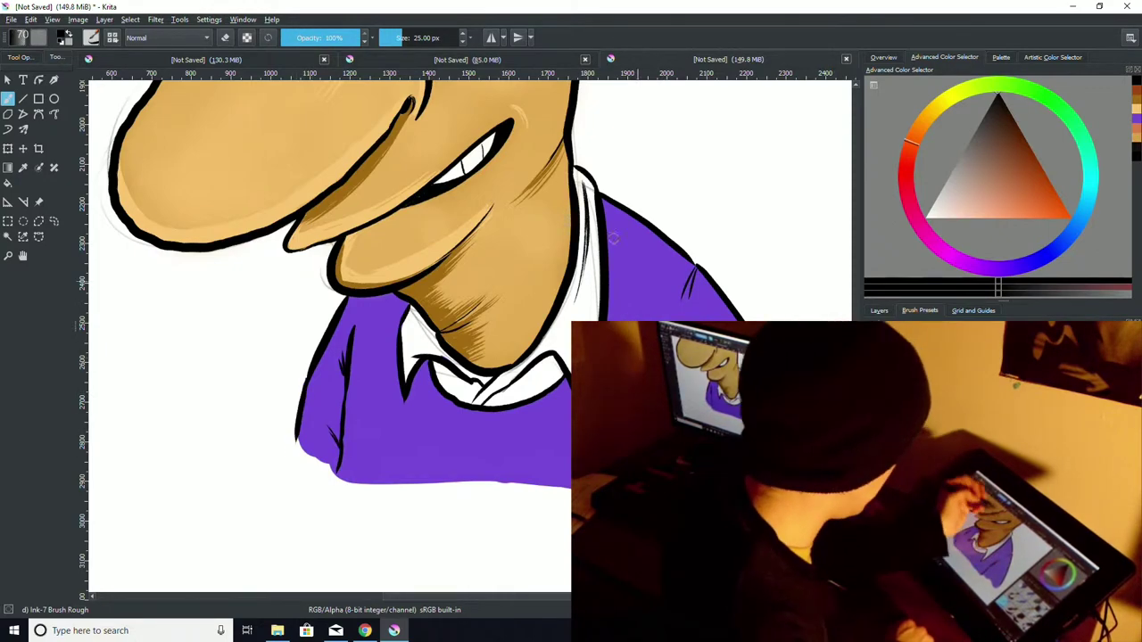
Step: Crop the canvas to a rectangular selection framing the man's head and shoulders, cutting off the ragged lower sweater edge, and clear the selection
{"action": "scroll", "coordinate": [470, 337], "scroll_direction": "up", "scroll_amount": 5}
{"action": "key", "text": "ctrl+minus"}
{"action": "key", "text": "ctrl+minus"}
{"action": "key", "text": "ctrl+minus"}
{"action": "key", "text": "ctrl+minus"}
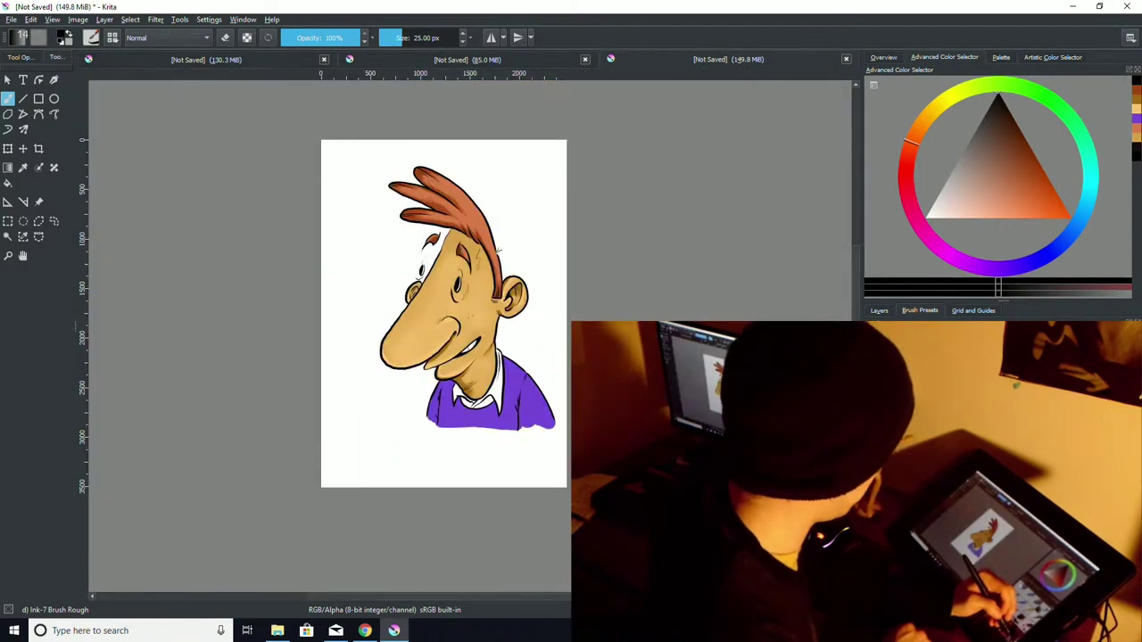
{"action": "key", "text": "ctrl+plus"}
{"action": "scroll", "coordinate": [470, 336], "scroll_direction": "up", "scroll_amount": 2}
{"action": "left_click", "coordinate": [8, 222]}
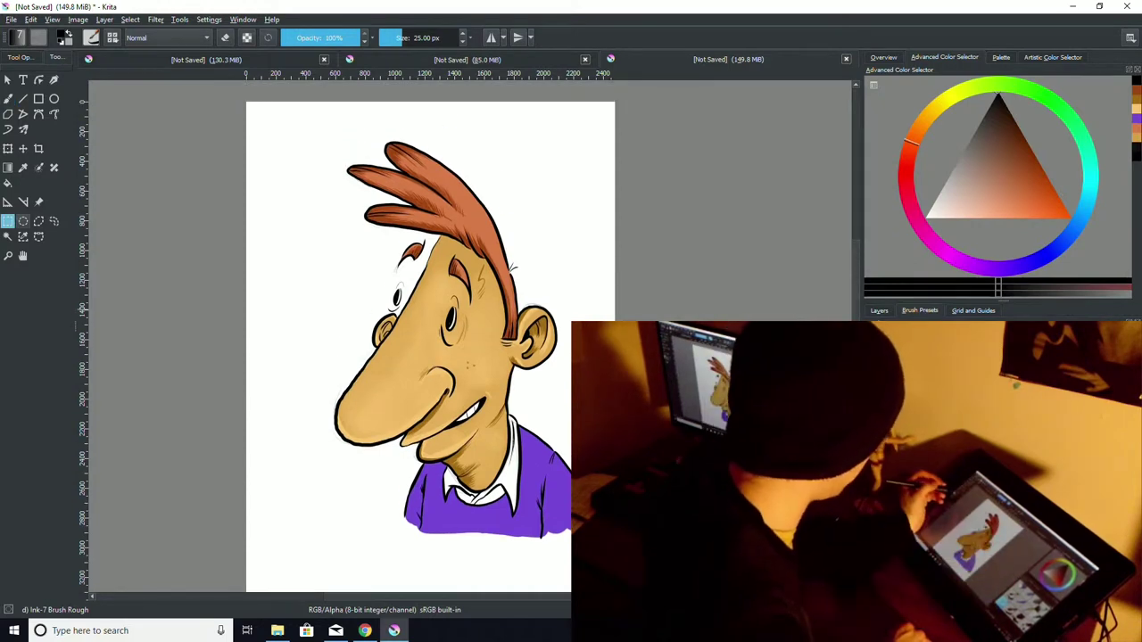
{"action": "left_click_drag", "start_coordinate": [600, 119], "coordinate": [323, 514]}
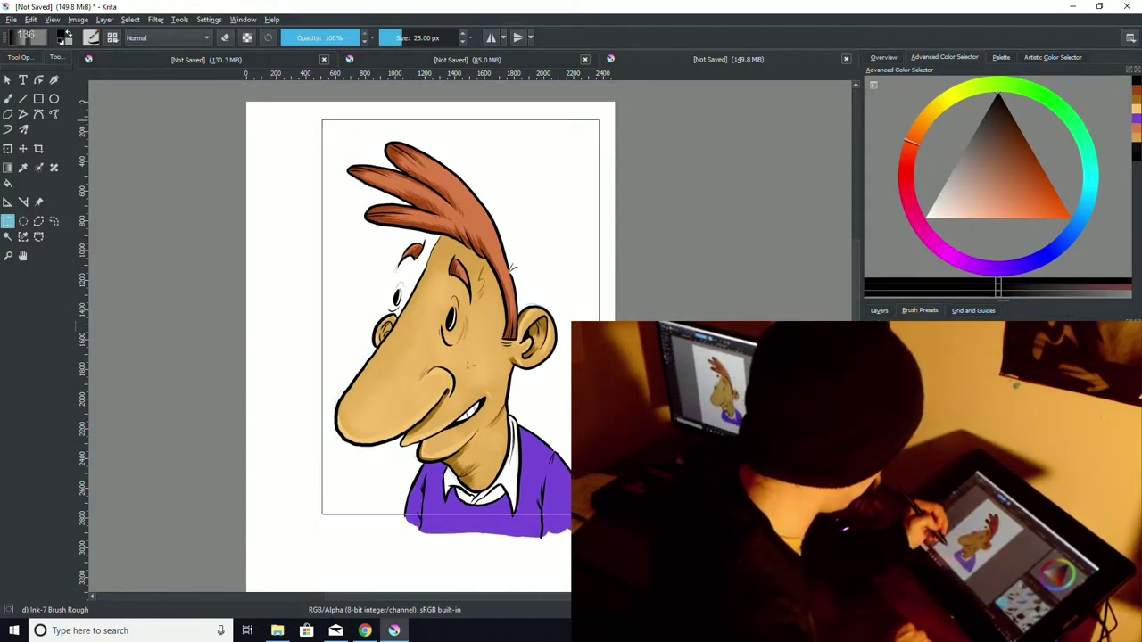
{"action": "key", "text": "Delete"}
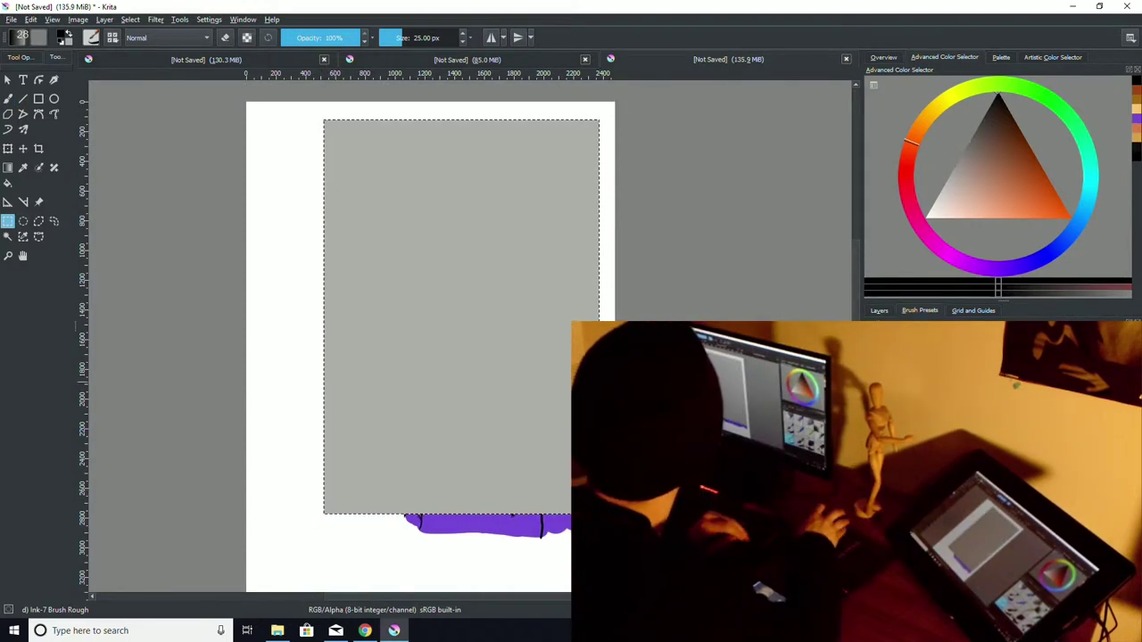
{"action": "key", "text": "ctrl+z"}
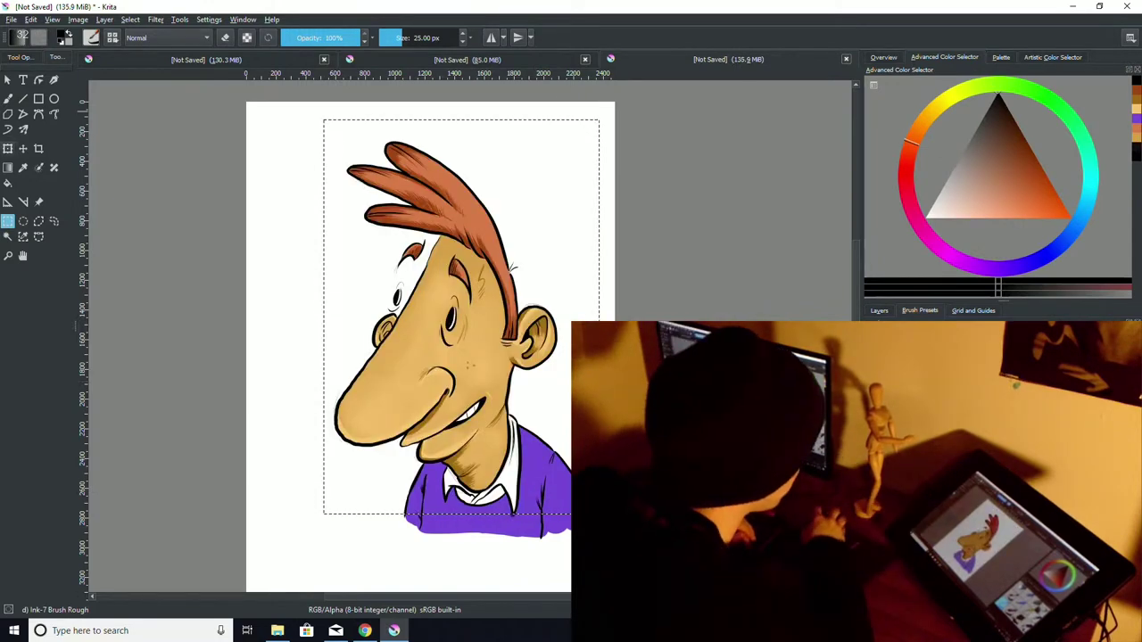
{"action": "left_click", "coordinate": [38, 148]}
{"action": "key", "text": "Return"}
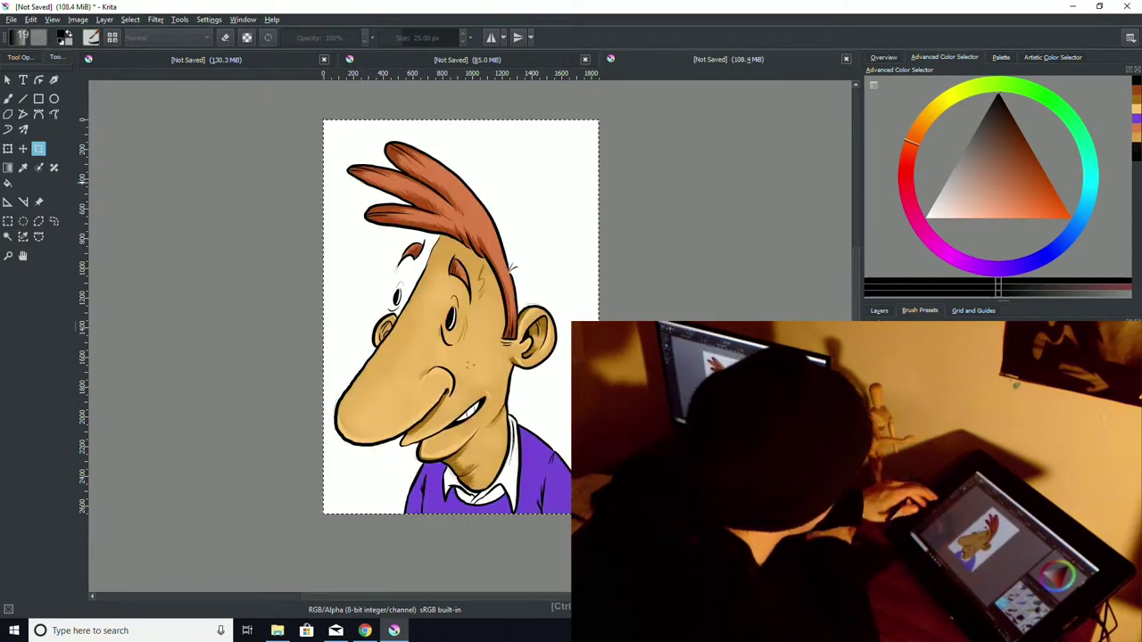
{"action": "left_click", "coordinate": [8, 221]}
{"action": "left_click", "coordinate": [179, 344]}
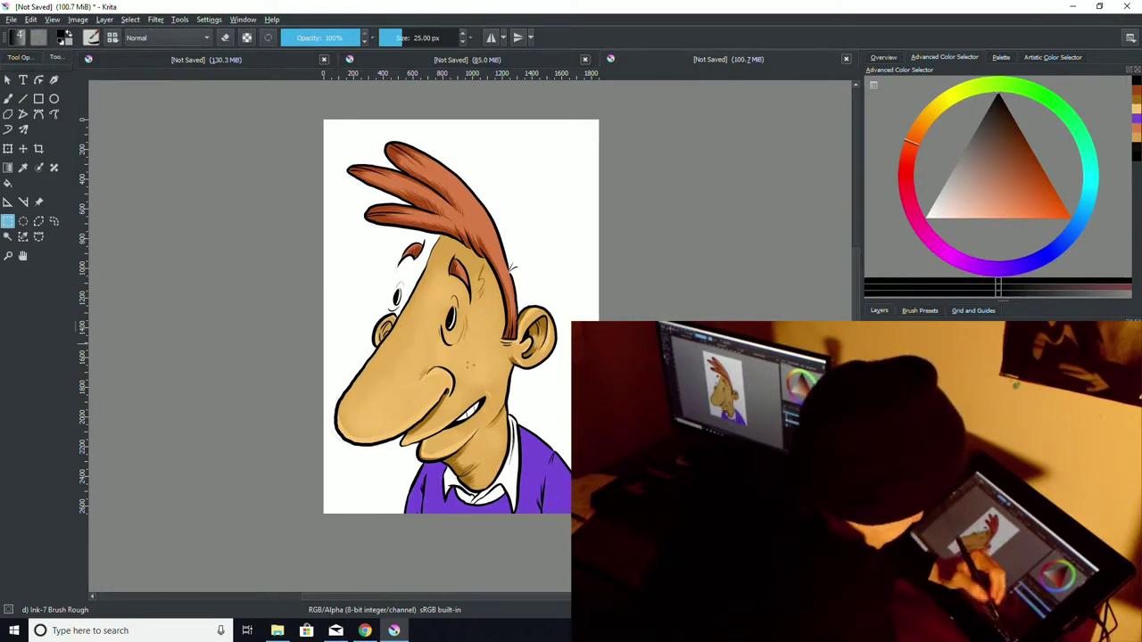
Step: Choose a bright, fully saturated yellow and load the Airbrush Soft brush at 600 px
{"action": "key", "text": "ctrl+plus"}
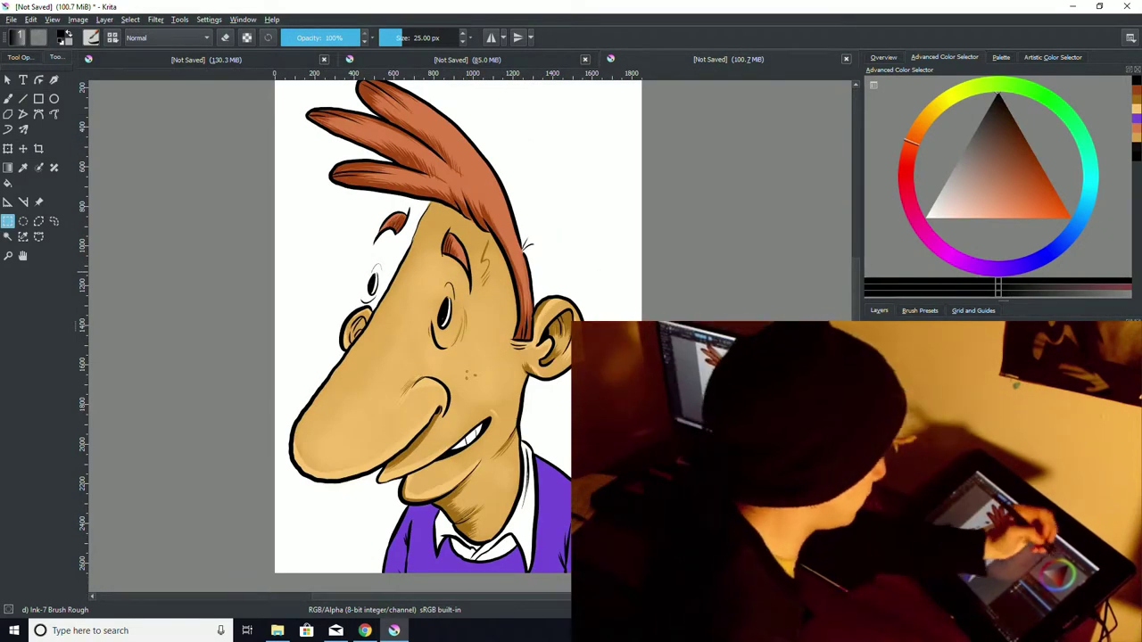
{"action": "left_click", "coordinate": [1023, 87]}
{"action": "left_click", "coordinate": [957, 93]}
{"action": "left_click", "coordinate": [1055, 208]}
{"action": "left_click", "coordinate": [1065, 287]}
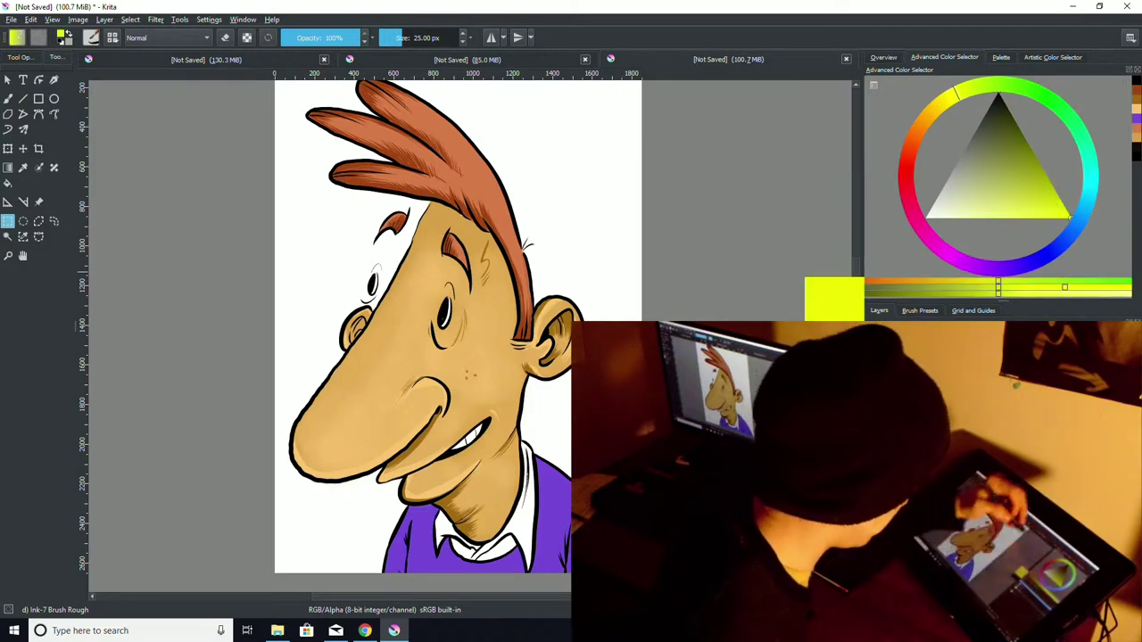
{"action": "left_click", "coordinate": [1026, 402]}
{"action": "left_click_drag", "start_coordinate": [459, 163], "coordinate": [306, 246]}
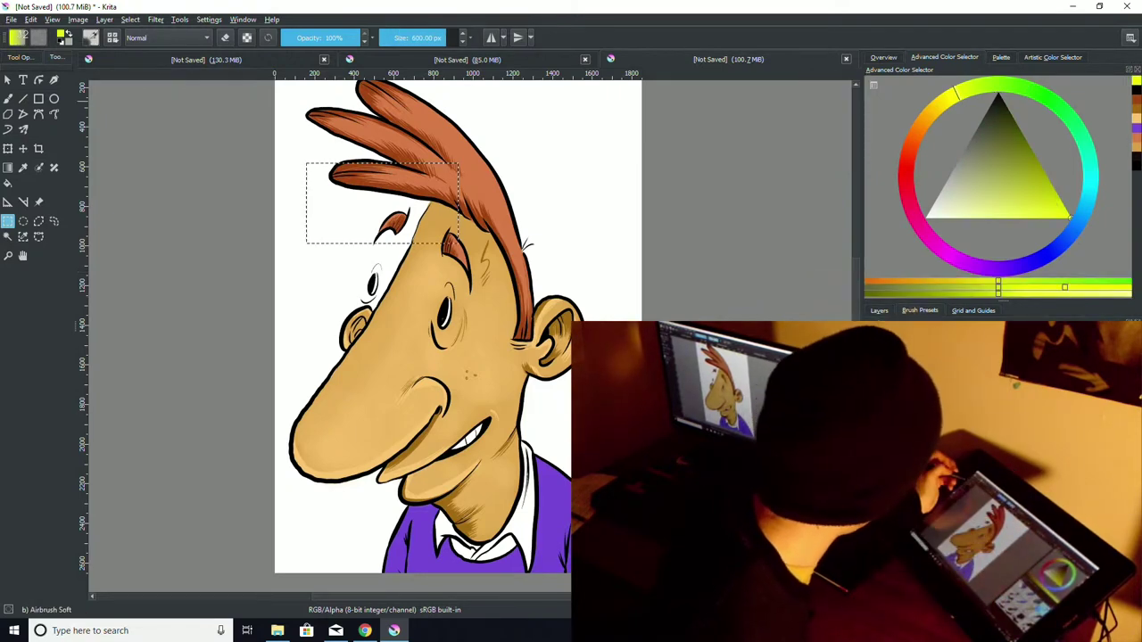
{"action": "left_click", "coordinate": [7, 98]}
{"action": "left_click", "coordinate": [7, 221]}
{"action": "key", "text": "ctrl+z"}
Step: Airbrush the whole background behind the man bright yellow and add a paler yellow glow around the head
{"action": "key", "text": "b"}
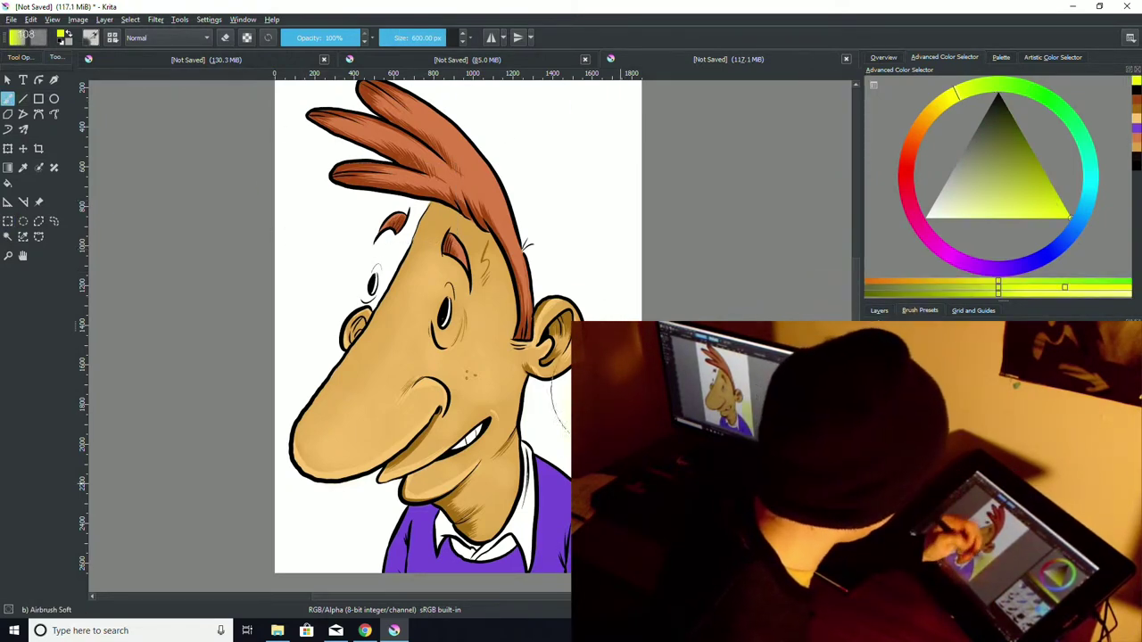
{"action": "mouse_move", "coordinate": [544, 420]}
{"action": "left_mouse_down"}
{"action": "mouse_move", "coordinate": [419, 517]}
{"action": "mouse_move", "coordinate": [307, 255]}
{"action": "mouse_move", "coordinate": [357, 205]}
{"action": "mouse_move", "coordinate": [575, 265]}
{"action": "mouse_move", "coordinate": [607, 206]}
{"action": "mouse_move", "coordinate": [625, 101]}
{"action": "mouse_move", "coordinate": [482, 90]}
{"action": "mouse_move", "coordinate": [312, 116]}
{"action": "left_mouse_up"}
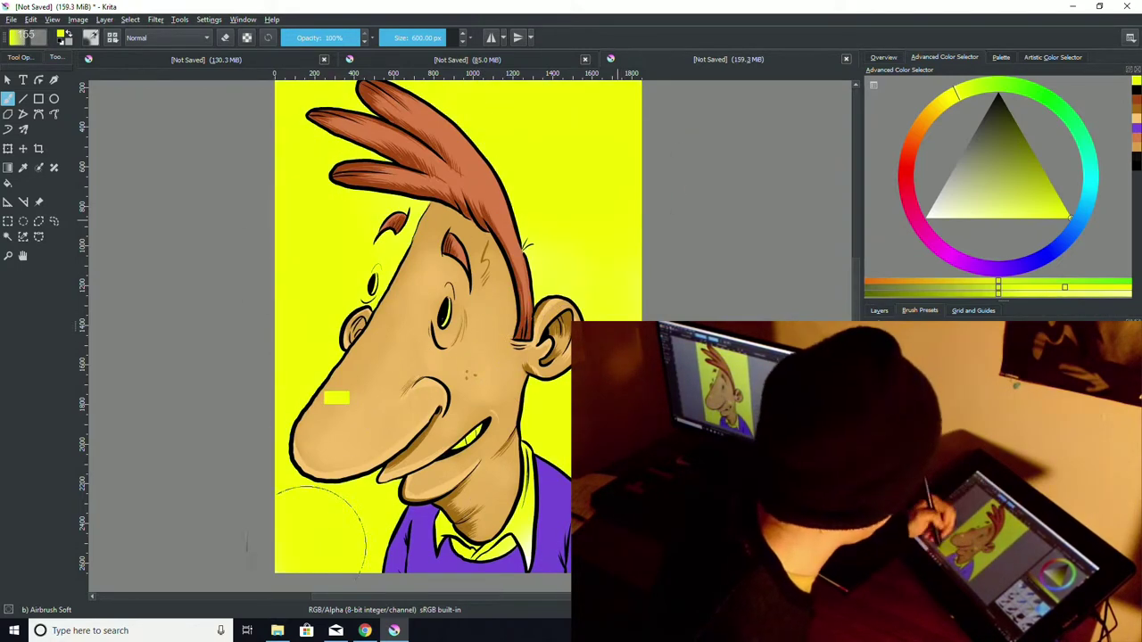
{"action": "mouse_move", "coordinate": [306, 545]}
{"action": "left_mouse_down"}
{"action": "mouse_move", "coordinate": [553, 536]}
{"action": "mouse_move", "coordinate": [366, 129]}
{"action": "mouse_move", "coordinate": [373, 538]}
{"action": "mouse_move", "coordinate": [482, 536]}
{"action": "left_mouse_up"}
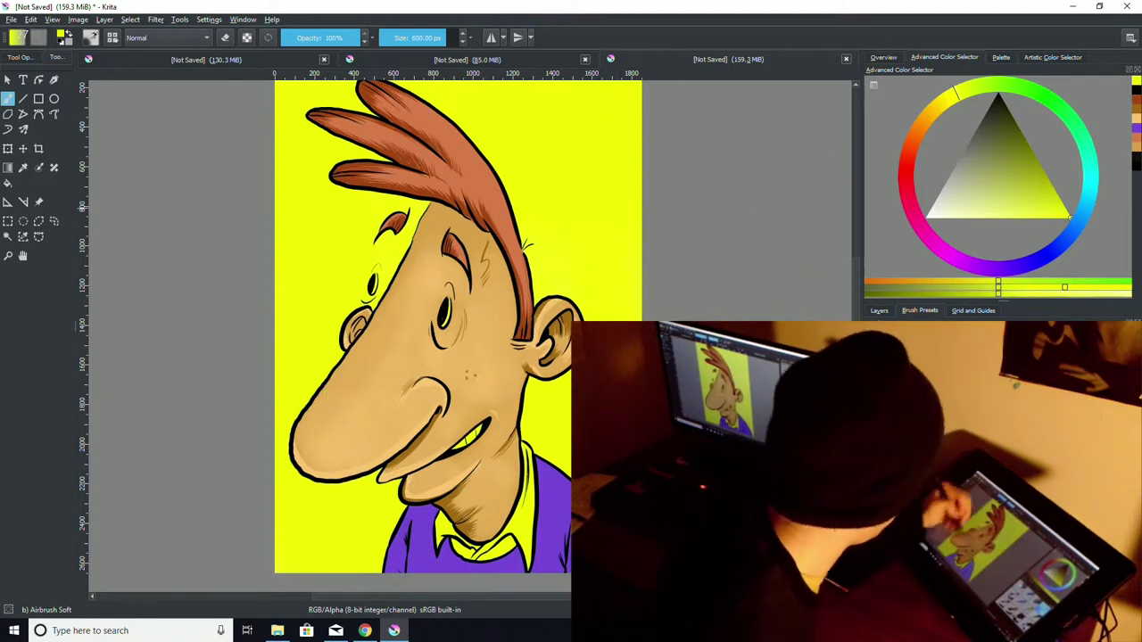
{"action": "left_click", "coordinate": [1017, 217]}
{"action": "mouse_move", "coordinate": [479, 272]}
{"action": "left_mouse_down"}
{"action": "mouse_move", "coordinate": [409, 419]}
{"action": "mouse_move", "coordinate": [376, 343]}
{"action": "mouse_move", "coordinate": [512, 453]}
{"action": "mouse_move", "coordinate": [560, 306]}
{"action": "mouse_move", "coordinate": [480, 183]}
{"action": "mouse_move", "coordinate": [360, 233]}
{"action": "left_mouse_up"}
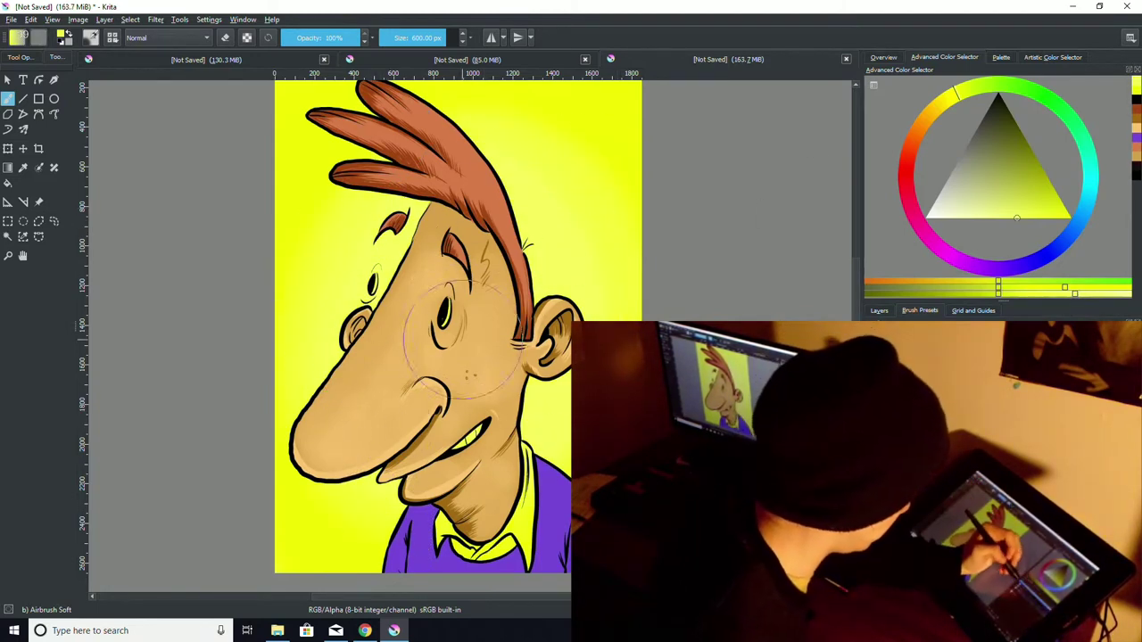
Step: With white and the Basic-5 Size brush at 40 px, paint the teeth and the whites of the eyes
{"action": "left_click", "coordinate": [882, 359]}
{"action": "left_click", "coordinate": [928, 382]}
{"action": "left_click", "coordinate": [926, 218]}
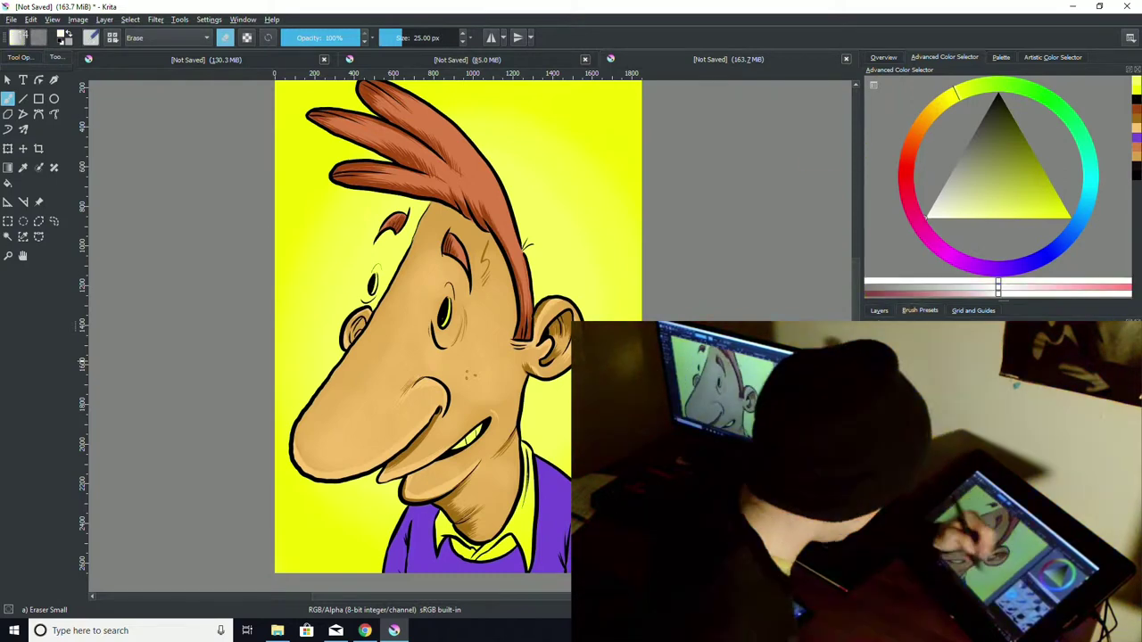
{"action": "key", "text": "ctrl+plus"}
{"action": "key", "text": "ctrl+plus"}
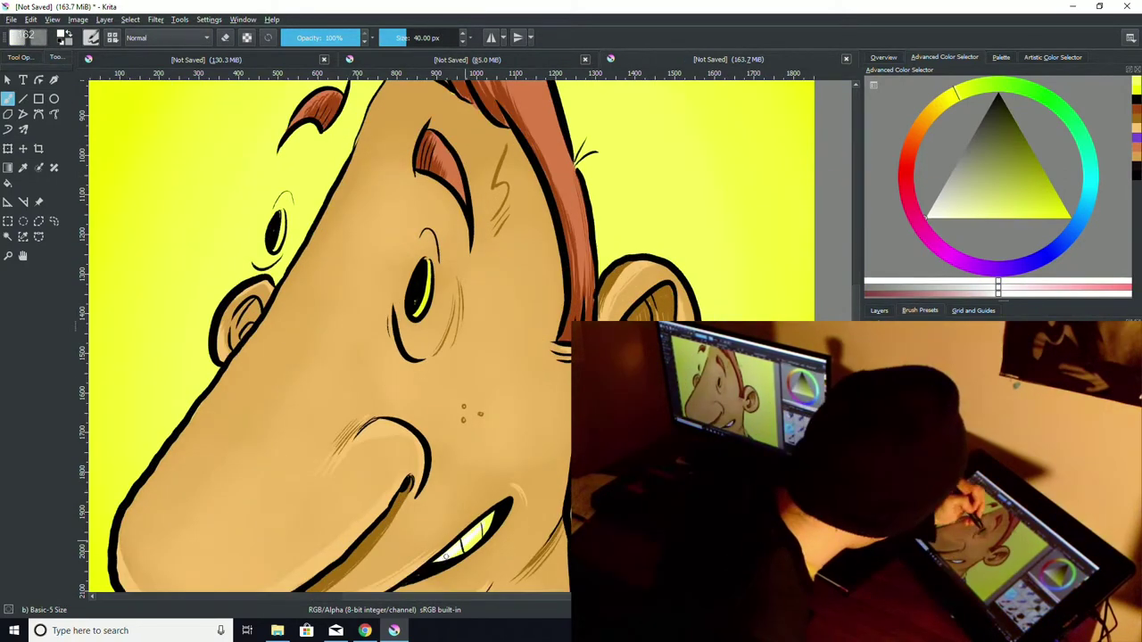
{"action": "left_click_drag", "start_coordinate": [477, 535], "coordinate": [483, 522]}
{"action": "left_click_drag", "start_coordinate": [425, 281], "coordinate": [424, 269]}
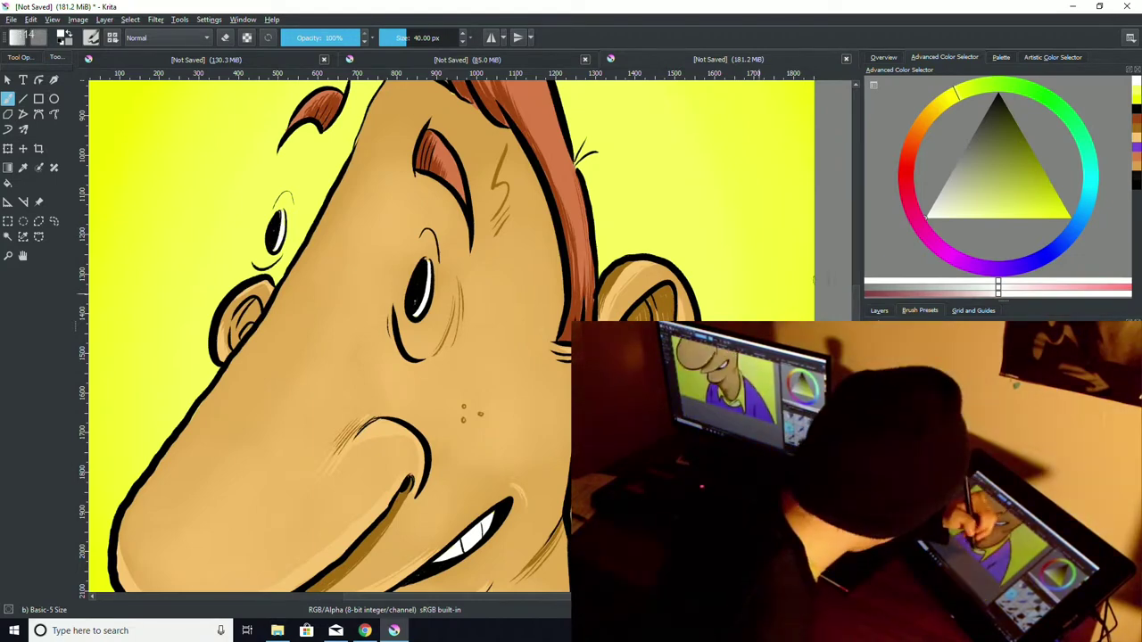
Step: Paint the shirt collar white behind the neck, along the neckline and on both collar points
{"action": "scroll", "coordinate": [384, 335], "scroll_direction": "down", "scroll_amount": 5}
{"action": "mouse_move", "coordinate": [496, 410]}
{"action": "left_mouse_down"}
{"action": "mouse_move", "coordinate": [548, 385]}
{"action": "mouse_move", "coordinate": [530, 377]}
{"action": "mouse_move", "coordinate": [582, 261]}
{"action": "left_mouse_up"}
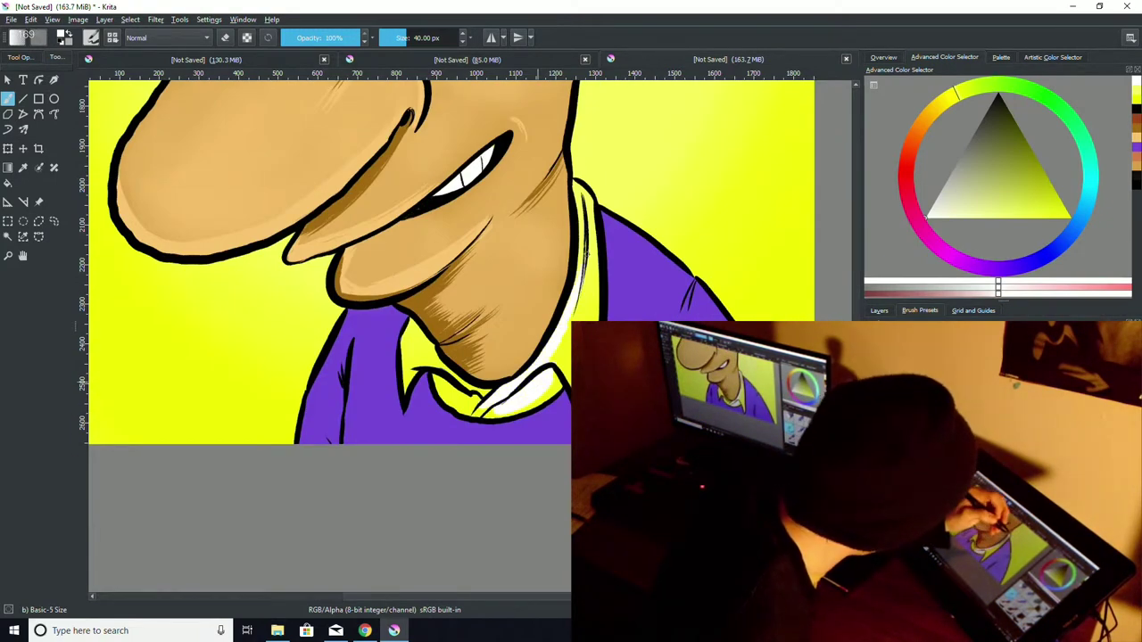
{"action": "mouse_move", "coordinate": [578, 185]}
{"action": "left_mouse_down"}
{"action": "mouse_move", "coordinate": [592, 292]}
{"action": "mouse_move", "coordinate": [591, 266]}
{"action": "mouse_move", "coordinate": [558, 348]}
{"action": "left_mouse_up"}
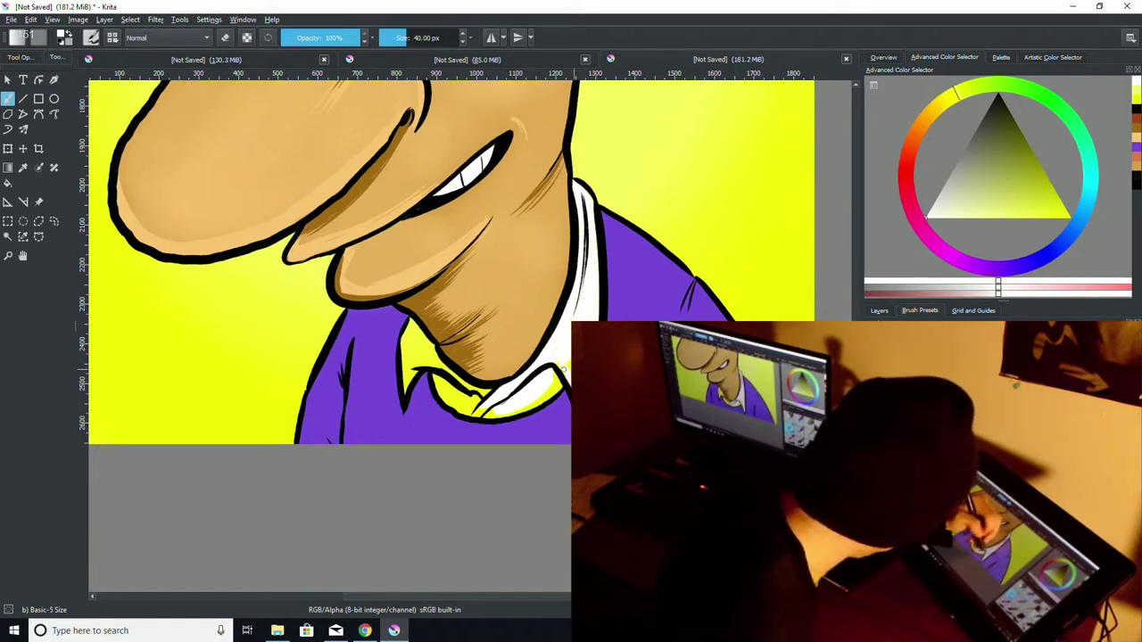
{"action": "mouse_move", "coordinate": [553, 389]}
{"action": "left_mouse_down"}
{"action": "mouse_move", "coordinate": [487, 413]}
{"action": "mouse_move", "coordinate": [456, 394]}
{"action": "left_mouse_up"}
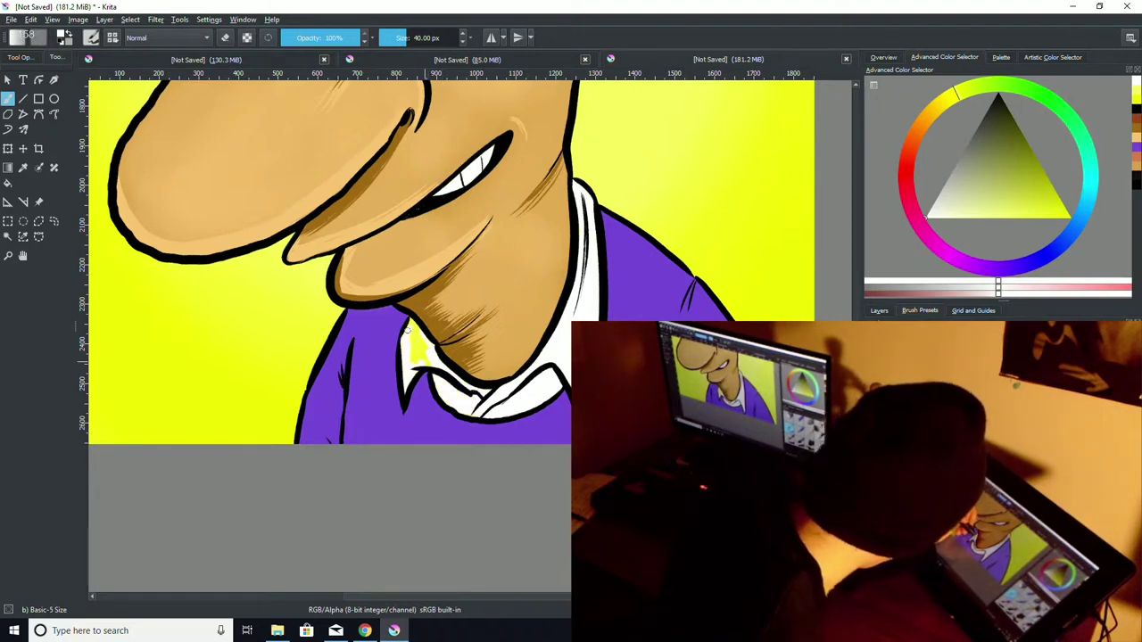
Step: Switch back to Airbrush Soft at 600 px and spray bright yellow across the top of the background above the hair
{"action": "key", "text": "minus"}
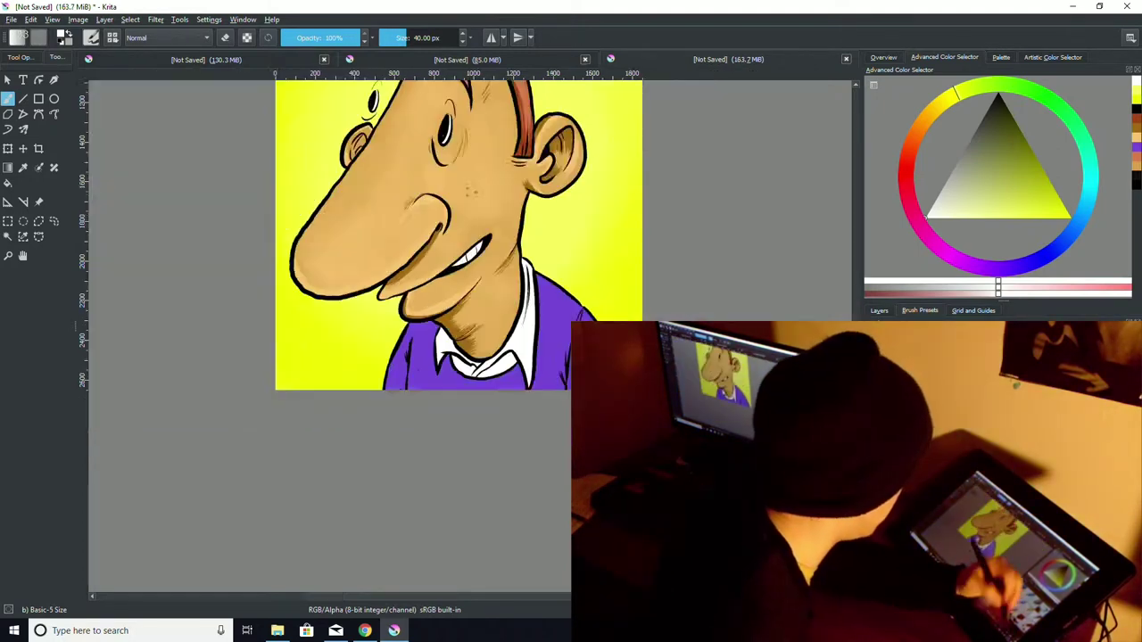
{"action": "key", "text": "minus"}
{"action": "key", "text": "minus"}
{"action": "key", "text": "plus"}
{"action": "key", "text": "plus"}
{"action": "scroll", "coordinate": [459, 312], "scroll_direction": "up", "scroll_amount": 3}
{"action": "key", "text": "slash"}
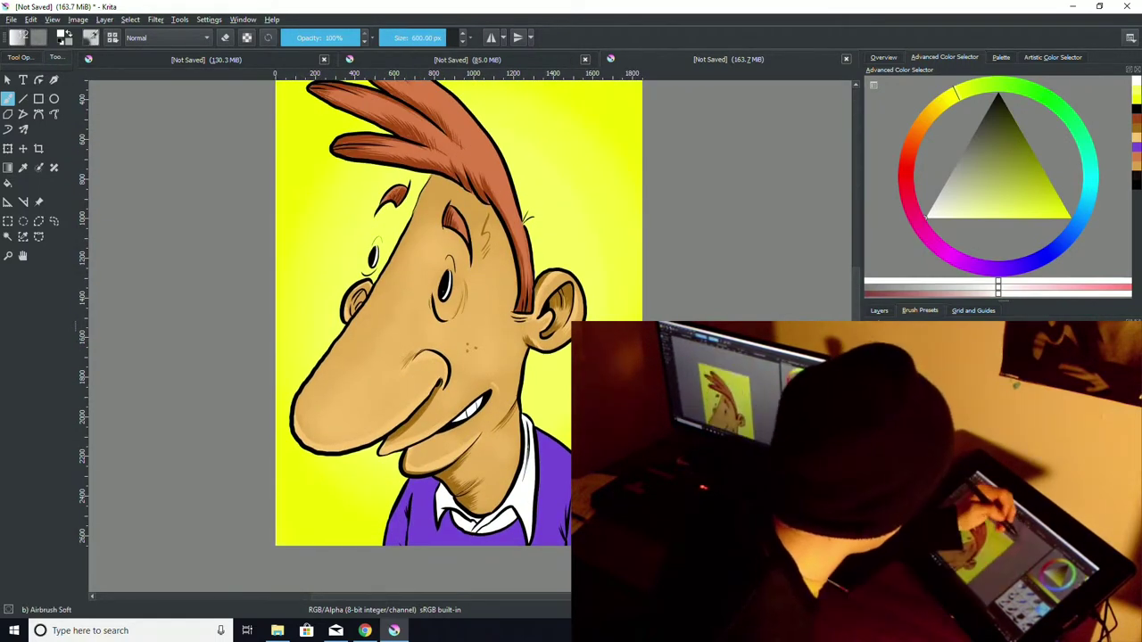
{"action": "left_click", "coordinate": [1137, 95]}
{"action": "scroll", "coordinate": [640, 181], "scroll_direction": "up", "scroll_amount": 3}
{"action": "left_click_drag", "start_coordinate": [660, 179], "coordinate": [282, 138]}
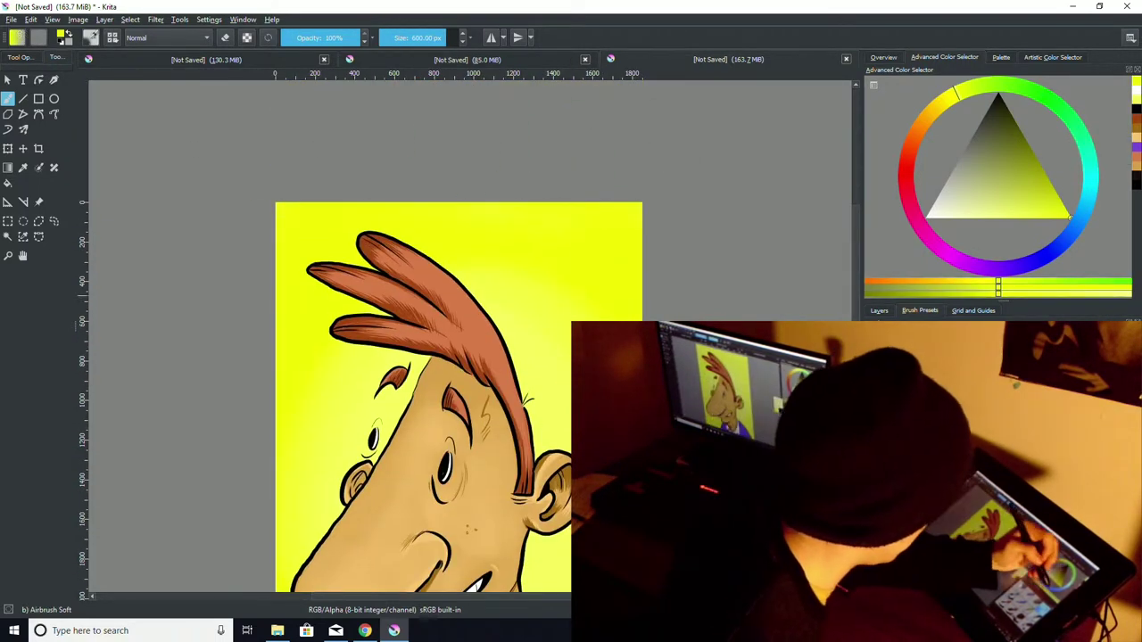
Step: Pick a paler yellow and airbrush a lighter glow in the background around the head
{"action": "scroll", "coordinate": [459, 357], "scroll_direction": "down", "scroll_amount": 3}
{"action": "left_click", "coordinate": [1137, 100]}
{"action": "left_click", "coordinate": [1071, 294]}
{"action": "left_click", "coordinate": [879, 311]}
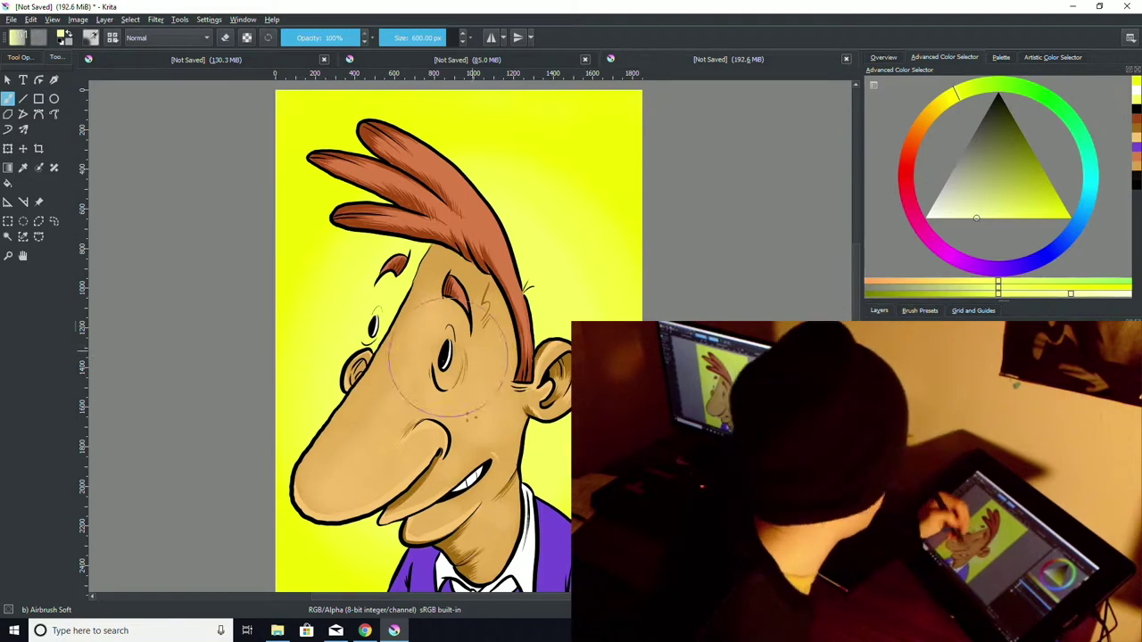
{"action": "scroll", "coordinate": [449, 352], "scroll_direction": "down", "scroll_amount": 6}
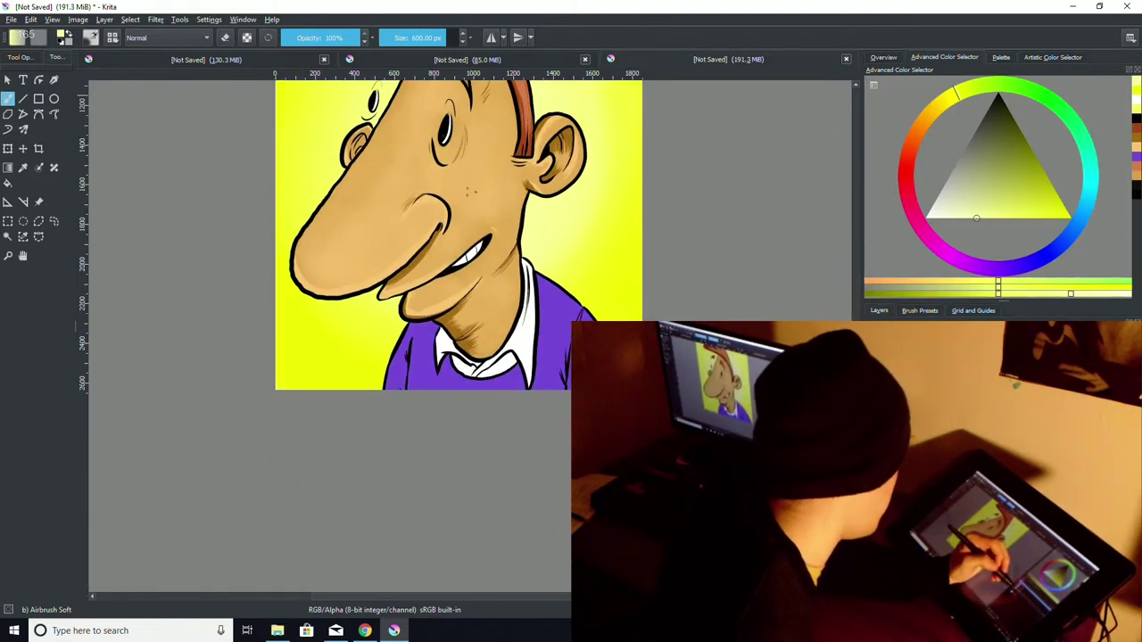
{"action": "scroll", "coordinate": [458, 294], "scroll_direction": "up", "scroll_amount": 3}
{"action": "scroll", "coordinate": [459, 295], "scroll_direction": "down", "scroll_amount": 1}
{"action": "scroll", "coordinate": [459, 294], "scroll_direction": "up", "scroll_amount": 1}
{"action": "scroll", "coordinate": [459, 295], "scroll_direction": "down", "scroll_amount": 1}
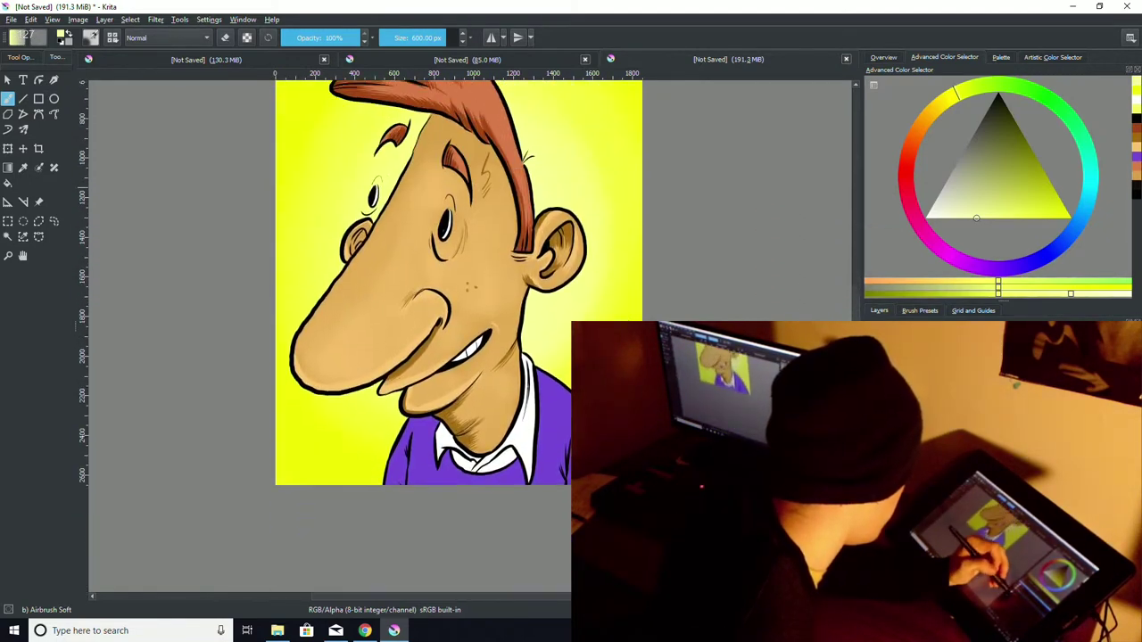
{"action": "scroll", "coordinate": [459, 294], "scroll_direction": "up", "scroll_amount": 4}
{"action": "scroll", "coordinate": [459, 294], "scroll_direction": "down", "scroll_amount": 4}
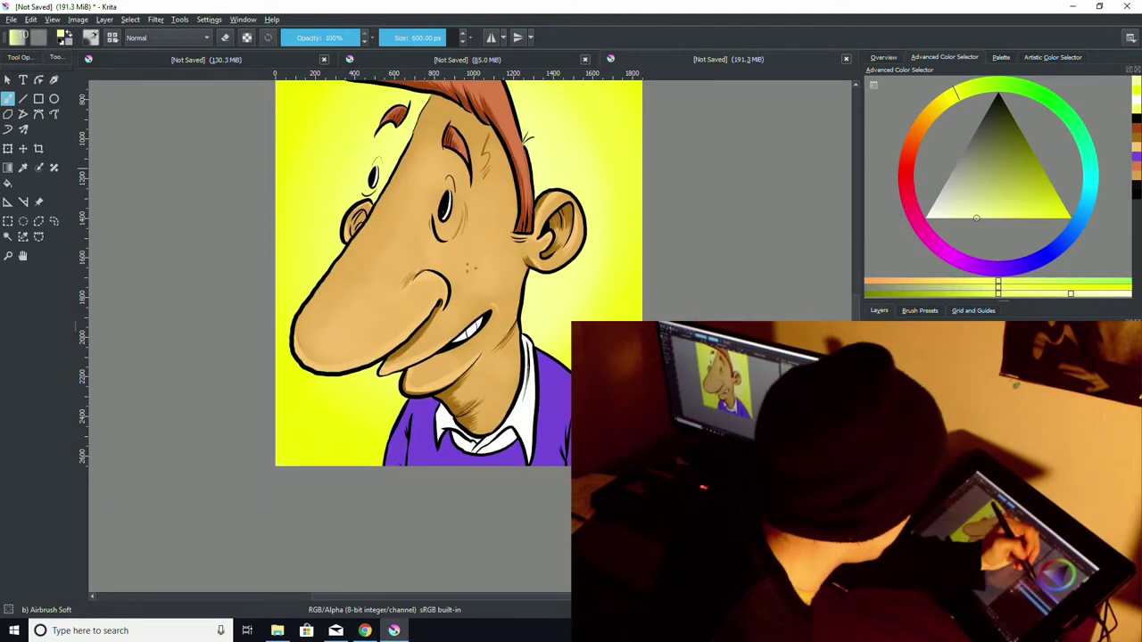
Step: With dark purple and Ink-7 Brush Rough at 25 px, hatch shadows along the sweater's sleeve folds and beside the front collar point
{"action": "left_click", "coordinate": [1137, 156]}
{"action": "left_click", "coordinate": [943, 293]}
{"action": "key", "text": "1"}
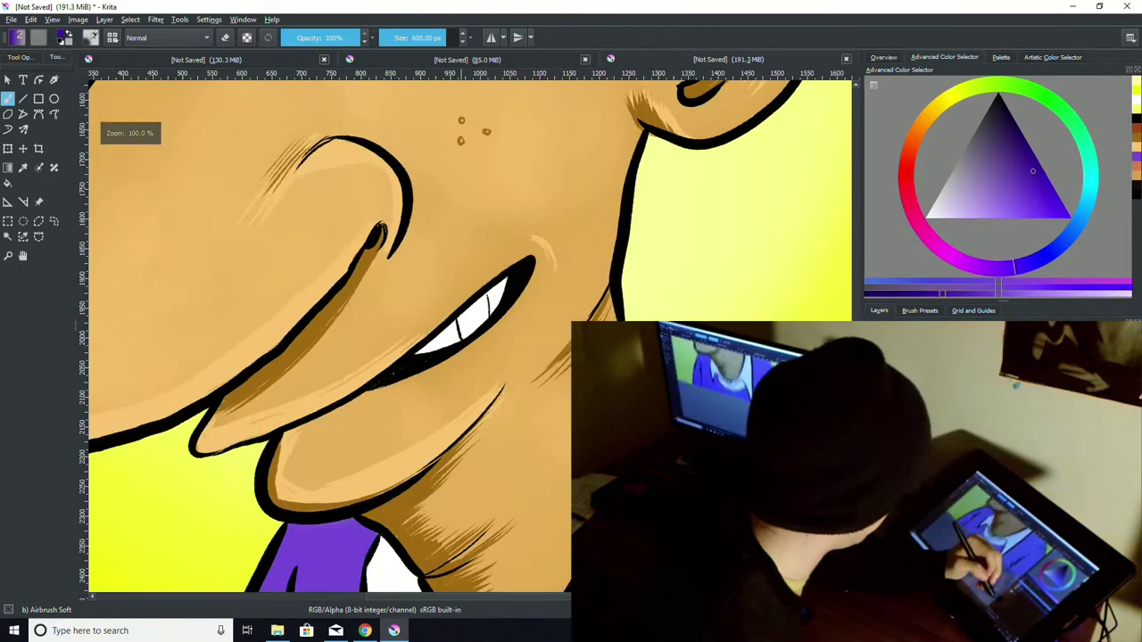
{"action": "scroll", "coordinate": [462, 327], "scroll_direction": "up", "scroll_amount": 8}
{"action": "scroll", "coordinate": [461, 327], "scroll_direction": "down", "scroll_amount": 10}
{"action": "scroll", "coordinate": [462, 327], "scroll_direction": "up", "scroll_amount": 1}
{"action": "left_click", "coordinate": [920, 310]}
{"action": "left_click", "coordinate": [1000, 429]}
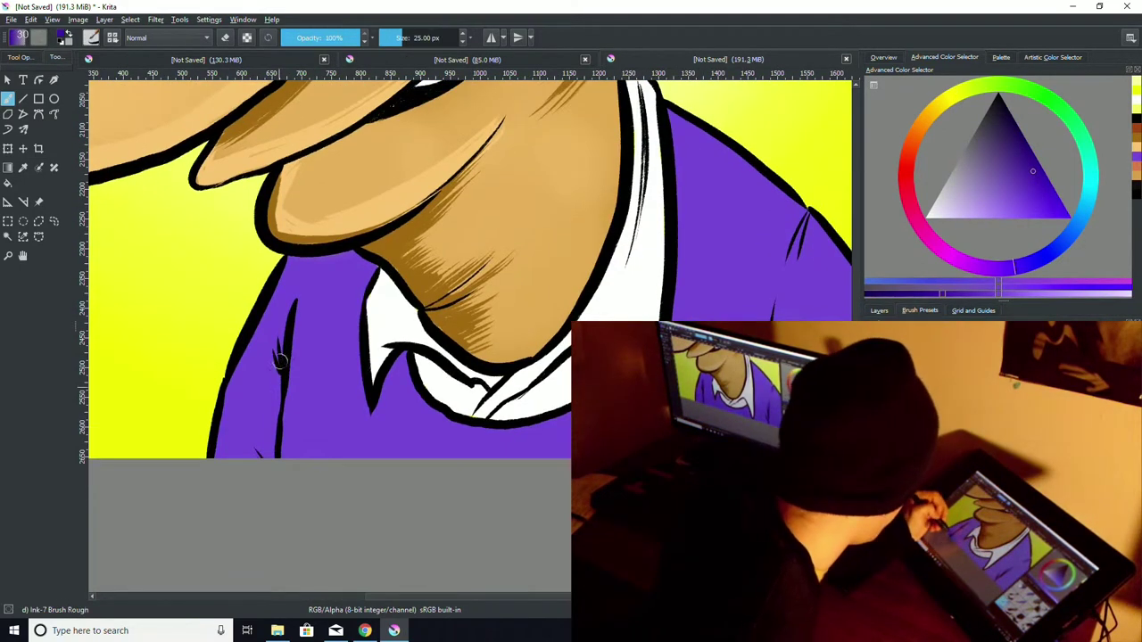
{"action": "left_click_drag", "start_coordinate": [279, 360], "coordinate": [271, 451]}
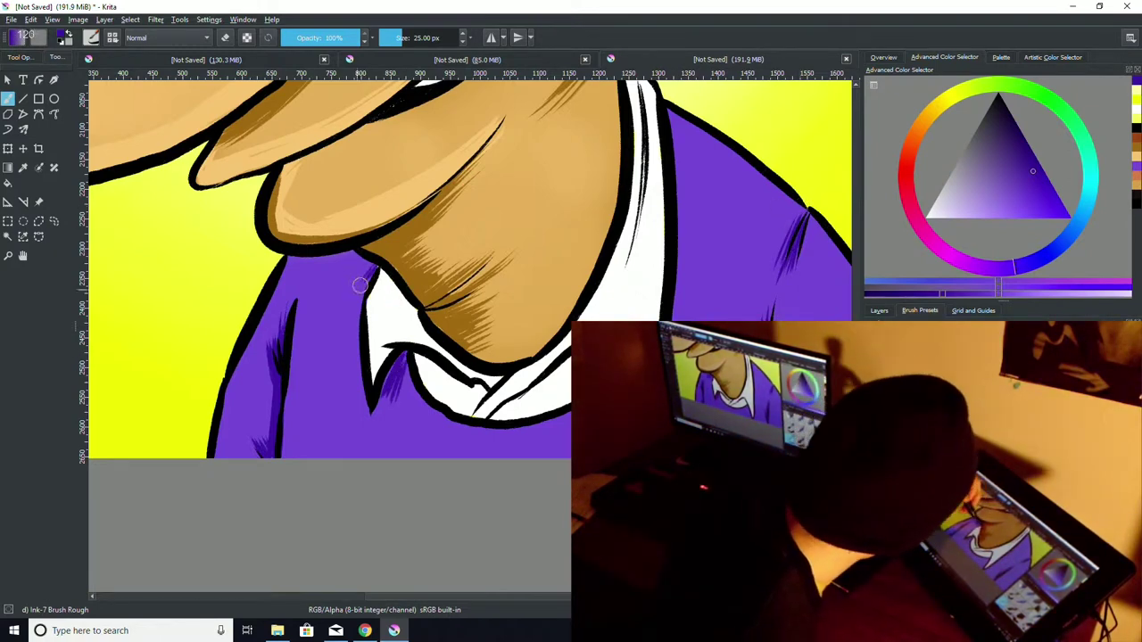
Step: Shade the sweater's front shoulder beneath the chin in dark purple and deepen the hatching along the sleeve fold
{"action": "left_click_drag", "start_coordinate": [359, 285], "coordinate": [328, 289]}
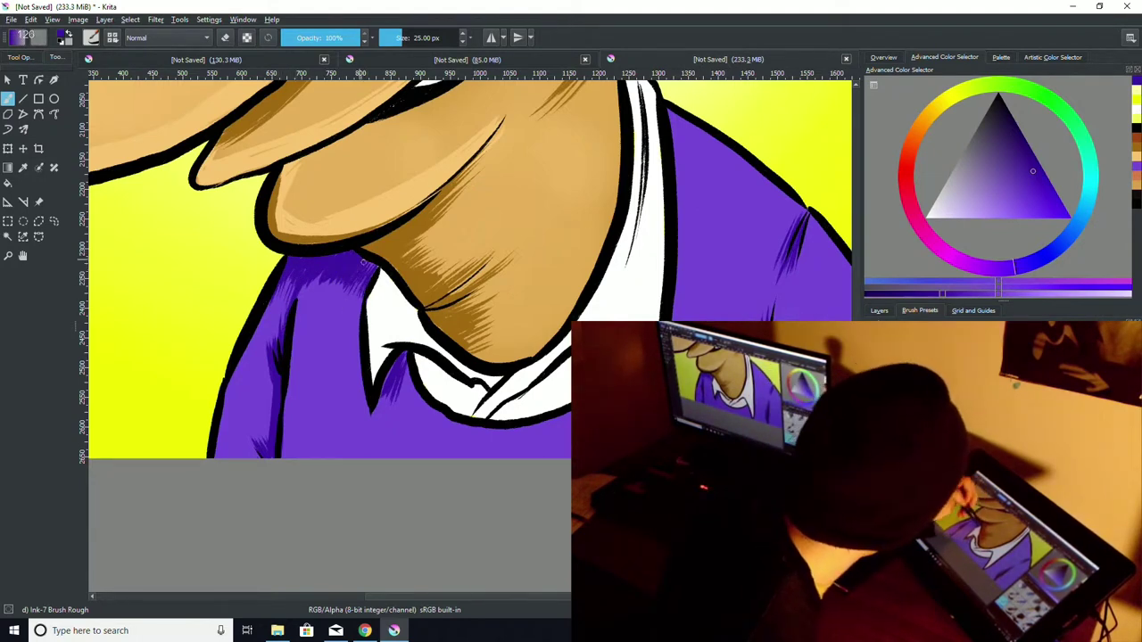
{"action": "left_click_drag", "start_coordinate": [329, 272], "coordinate": [319, 278]}
{"action": "left_click_drag", "start_coordinate": [276, 364], "coordinate": [277, 402]}
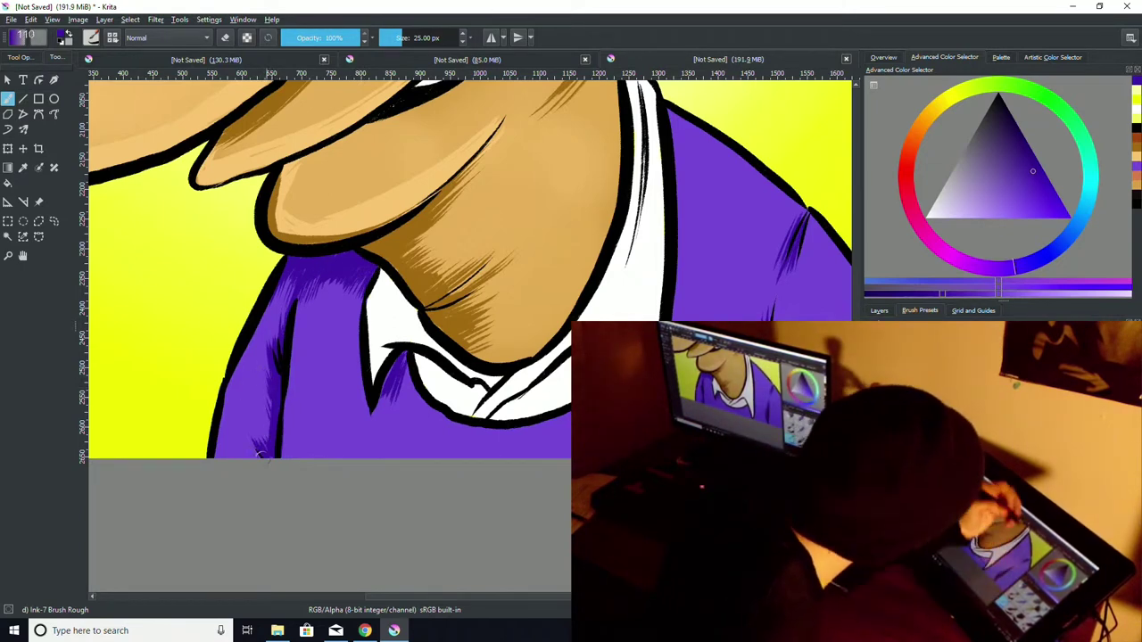
Step: Hatch dense dark purple shading over the sweater's back shoulder, from the collar out to the shoulder crease
{"action": "left_click_drag", "start_coordinate": [672, 122], "coordinate": [681, 248]}
{"action": "left_click_drag", "start_coordinate": [674, 150], "coordinate": [681, 264]}
{"action": "left_click_drag", "start_coordinate": [671, 110], "coordinate": [692, 226]}
{"action": "left_click_drag", "start_coordinate": [682, 118], "coordinate": [720, 240]}
{"action": "left_click_drag", "start_coordinate": [707, 134], "coordinate": [729, 230]}
{"action": "left_click_drag", "start_coordinate": [733, 148], "coordinate": [721, 237]}
{"action": "left_click_drag", "start_coordinate": [799, 205], "coordinate": [745, 277]}
{"action": "left_click_drag", "start_coordinate": [768, 182], "coordinate": [717, 261]}
{"action": "left_click_drag", "start_coordinate": [723, 200], "coordinate": [698, 246]}
{"action": "left_click_drag", "start_coordinate": [712, 175], "coordinate": [691, 243]}
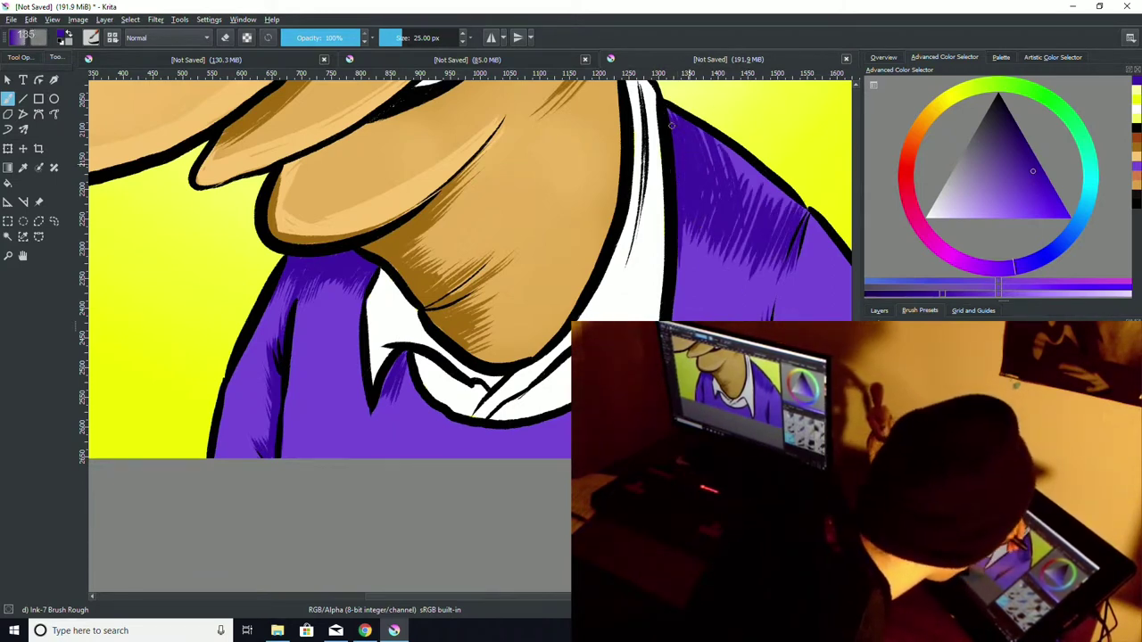
{"action": "left_click_drag", "start_coordinate": [787, 166], "coordinate": [749, 205]}
{"action": "left_click_drag", "start_coordinate": [806, 189], "coordinate": [776, 218]}
{"action": "left_click_drag", "start_coordinate": [771, 178], "coordinate": [745, 207]}
{"action": "mouse_move", "coordinate": [800, 203]}
{"action": "left_mouse_down"}
{"action": "mouse_move", "coordinate": [755, 188]}
{"action": "mouse_move", "coordinate": [773, 236]}
{"action": "left_mouse_up"}
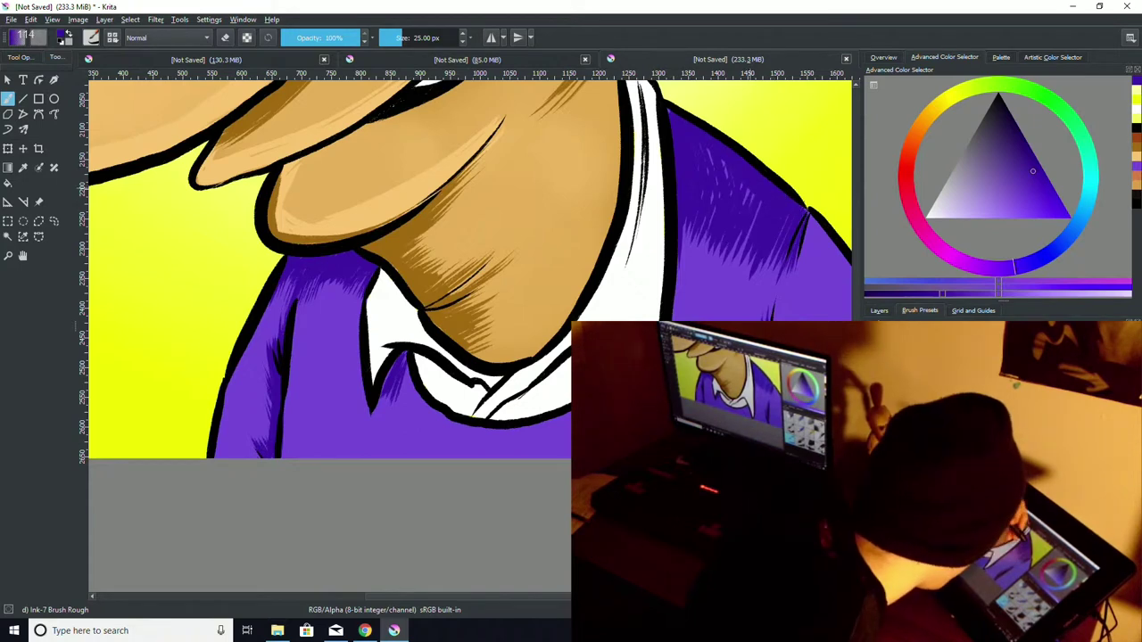
Step: Fill in the dark purple shading on the sweater's back shoulder, hatch past its crease, and shade beside the rear collar point
{"action": "left_click_drag", "start_coordinate": [705, 150], "coordinate": [736, 191]}
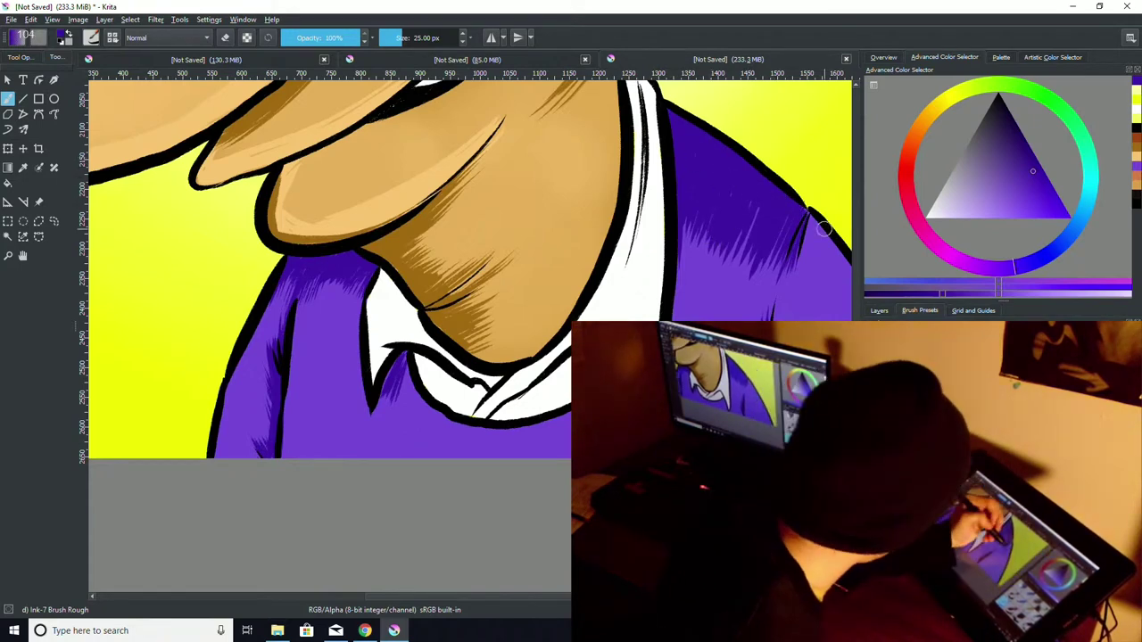
{"action": "left_click_drag", "start_coordinate": [824, 229], "coordinate": [650, 229]}
{"action": "left_click_drag", "start_coordinate": [635, 223], "coordinate": [631, 271]}
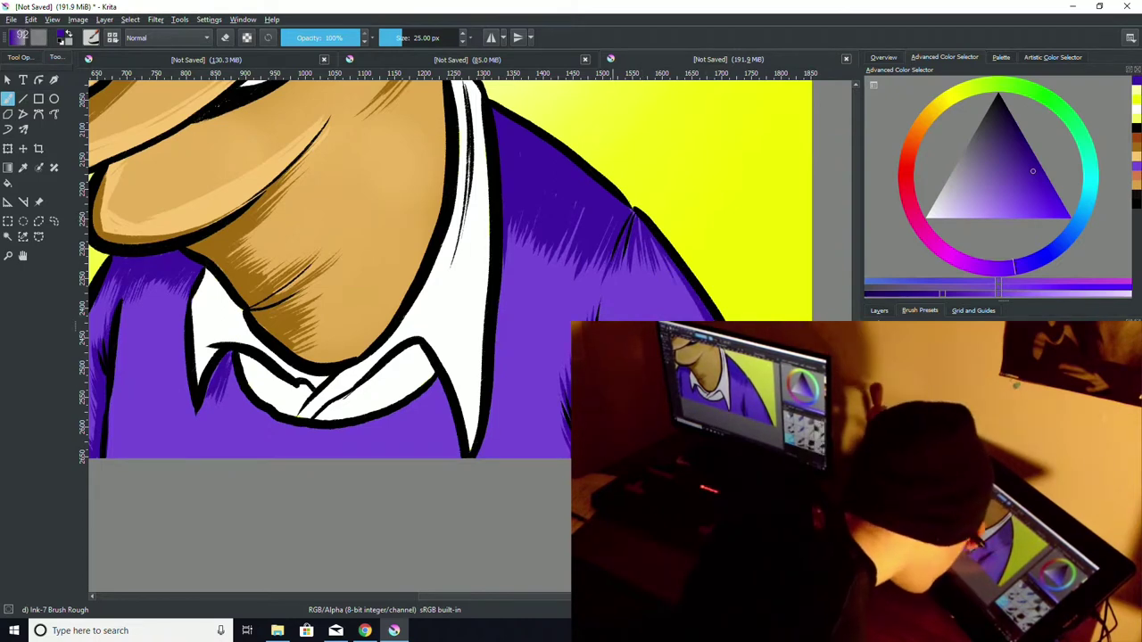
{"action": "left_click_drag", "start_coordinate": [439, 382], "coordinate": [456, 445]}
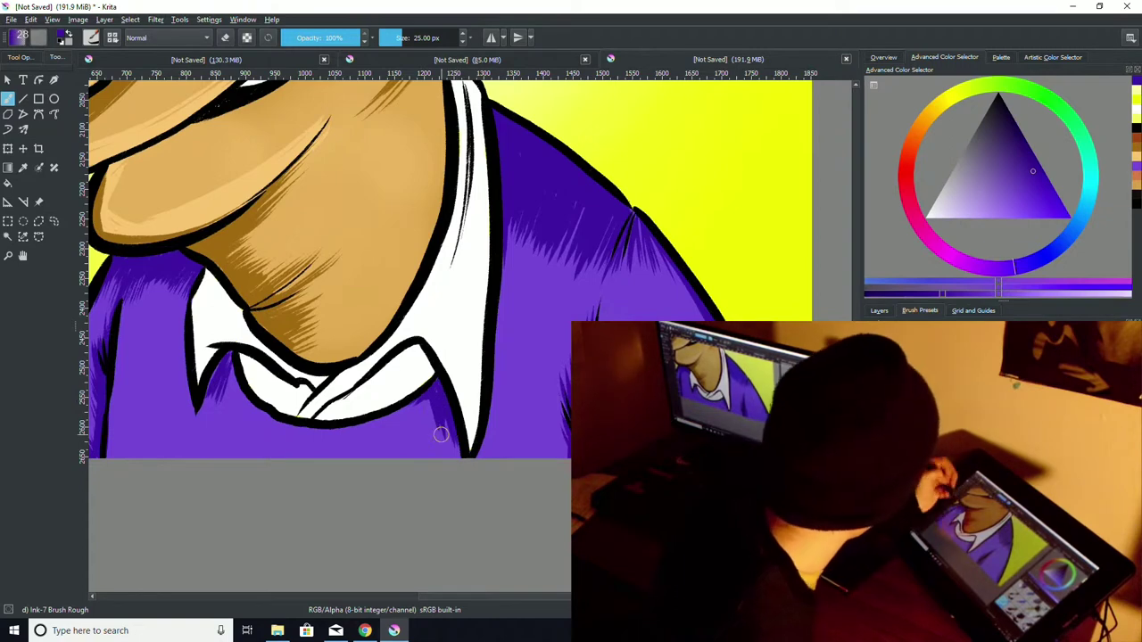
Step: Pick a light grey derived from white and hatch shadows on the shirt collar's inner flap beneath the neck
{"action": "left_click", "coordinate": [1137, 109]}
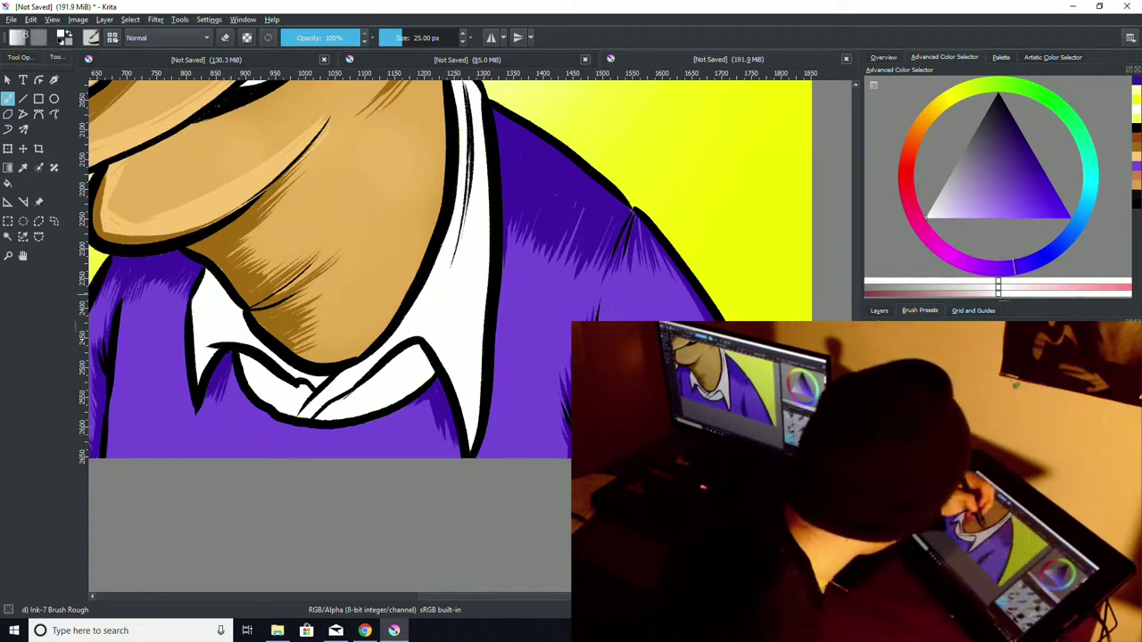
{"action": "left_click", "coordinate": [968, 281]}
{"action": "left_click", "coordinate": [967, 287]}
{"action": "mouse_move", "coordinate": [415, 356]}
{"action": "left_mouse_down"}
{"action": "mouse_move", "coordinate": [376, 386]}
{"action": "mouse_move", "coordinate": [423, 357]}
{"action": "mouse_move", "coordinate": [408, 355]}
{"action": "mouse_move", "coordinate": [360, 404]}
{"action": "mouse_move", "coordinate": [324, 413]}
{"action": "left_mouse_up"}
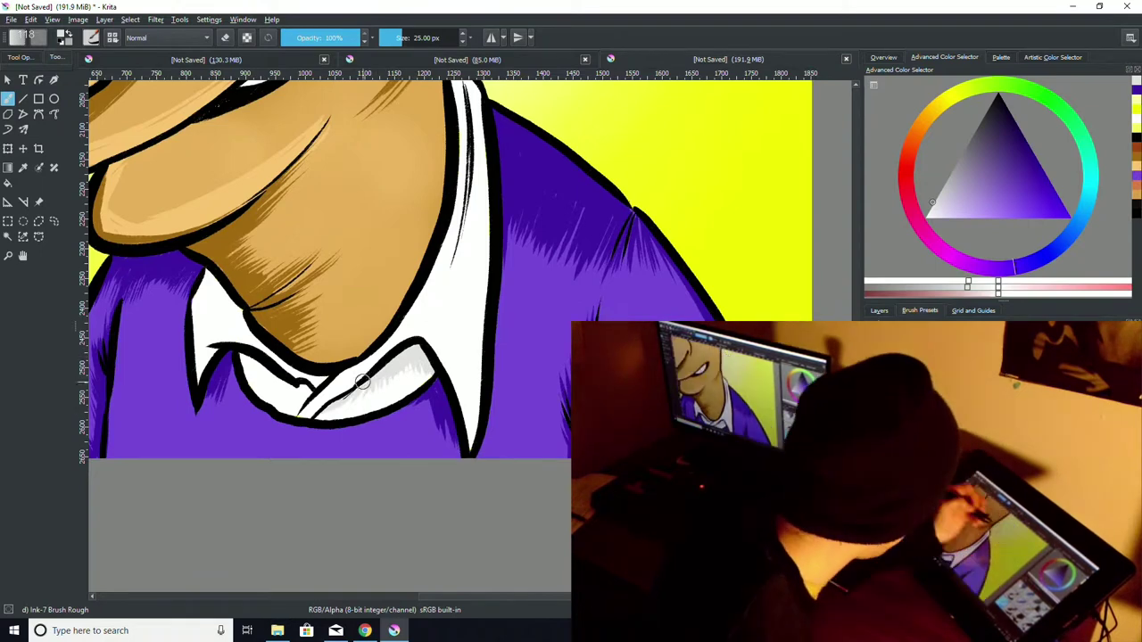
Step: Shade the tall back part of the shirt collar in light grey along its folds beside the neck
{"action": "scroll", "coordinate": [375, 339], "scroll_direction": "up", "scroll_amount": 3}
{"action": "left_click_drag", "start_coordinate": [472, 292], "coordinate": [461, 446]}
{"action": "left_click_drag", "start_coordinate": [473, 288], "coordinate": [472, 358]}
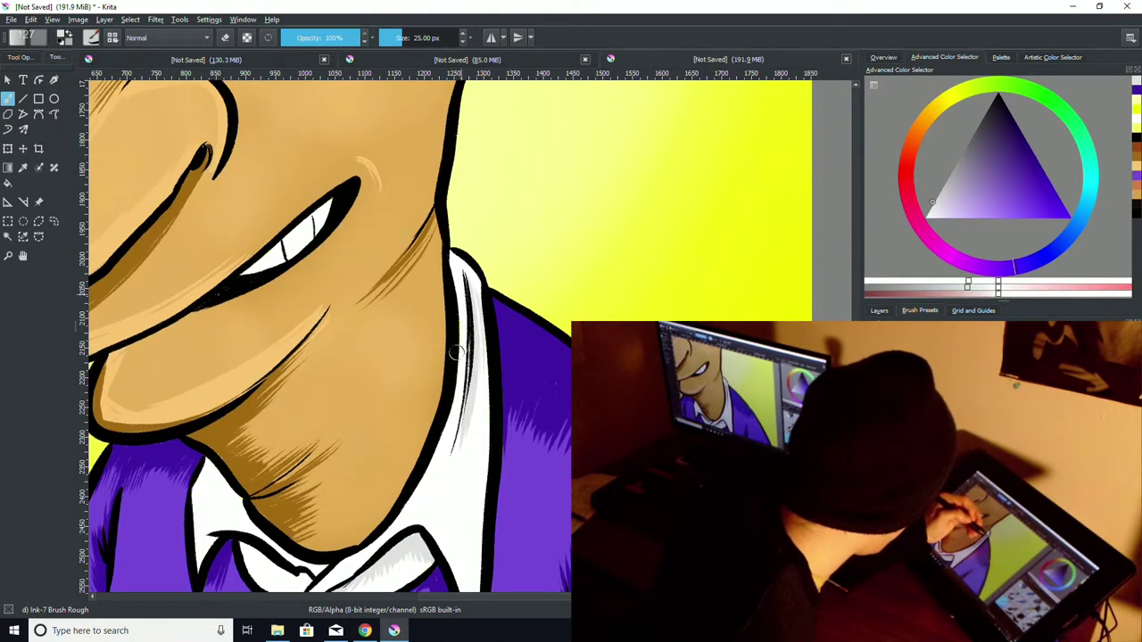
{"action": "left_click_drag", "start_coordinate": [456, 258], "coordinate": [463, 327]}
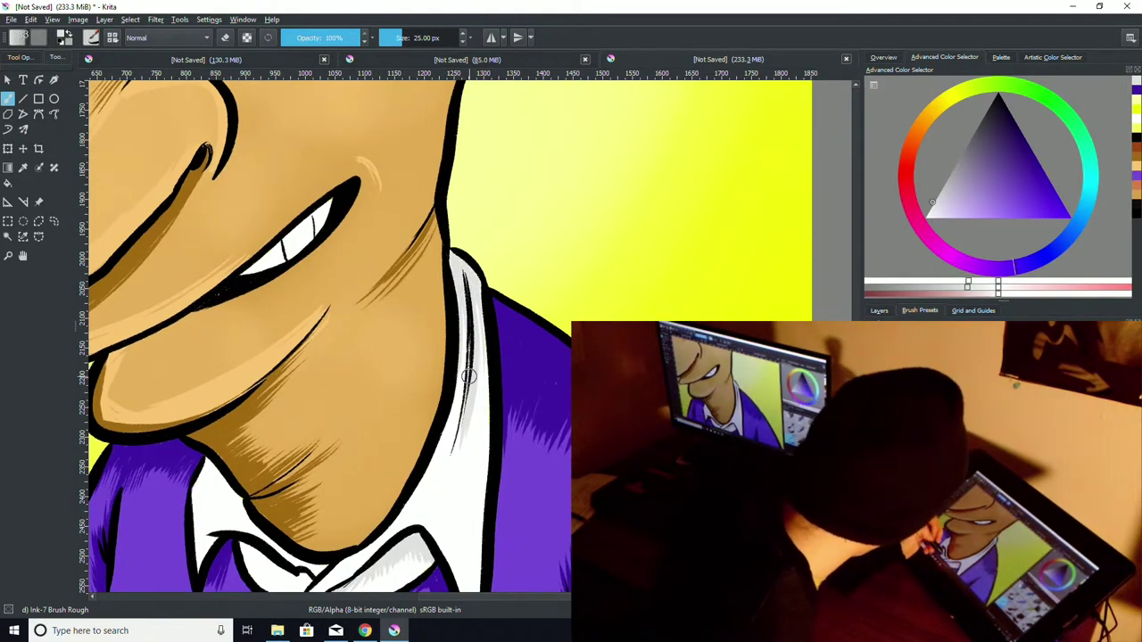
Step: Add light grey shading to the front collar point and the teeth, and touch up the near eye
{"action": "left_click_drag", "start_coordinate": [535, 597], "coordinate": [512, 597]}
{"action": "left_click_drag", "start_coordinate": [329, 556], "coordinate": [340, 564]}
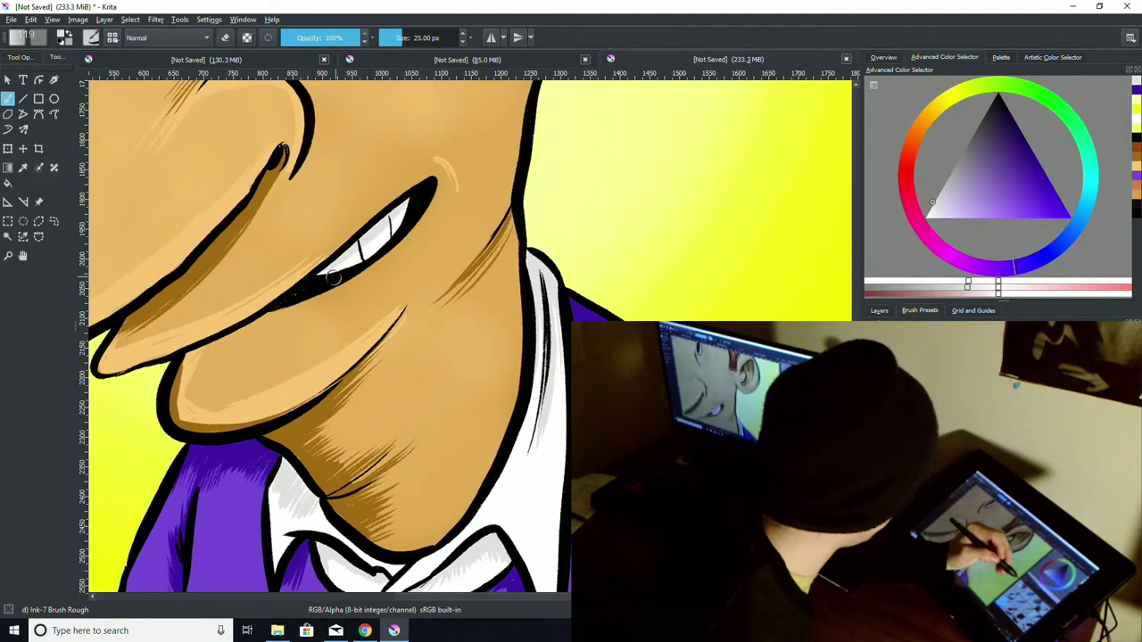
{"action": "scroll", "coordinate": [292, 254], "scroll_direction": "up", "scroll_amount": 5}
{"action": "left_click_drag", "start_coordinate": [294, 254], "coordinate": [539, 263]}
Step: Examine the shaded portrait as a whole and up close
{"action": "key", "text": "ctrl+minus"}
{"action": "key", "text": "ctrl+minus"}
{"action": "key", "text": "ctrl+minus"}
{"action": "key", "text": "ctrl+minus"}
{"action": "key", "text": "ctrl+plus"}
{"action": "key", "text": "ctrl+plus"}
{"action": "key", "text": "ctrl+minus"}
{"action": "key", "text": "ctrl+minus"}
{"action": "key", "text": "ctrl+plus"}
{"action": "key", "text": "ctrl+plus"}
{"action": "key", "text": "ctrl+plus"}
{"action": "key", "text": "ctrl+plus"}
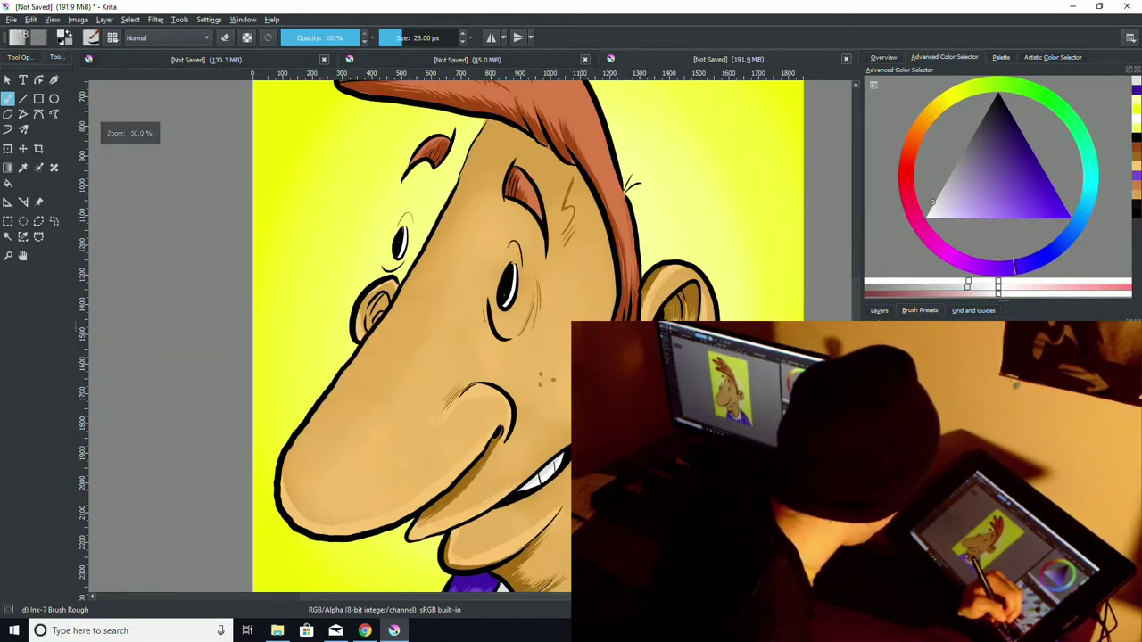
{"action": "key", "text": "ctrl+minus"}
{"action": "key", "text": "ctrl+minus"}
{"action": "key", "text": "ctrl+minus"}
{"action": "key", "text": "ctrl+minus"}
{"action": "key", "text": "ctrl+plus"}
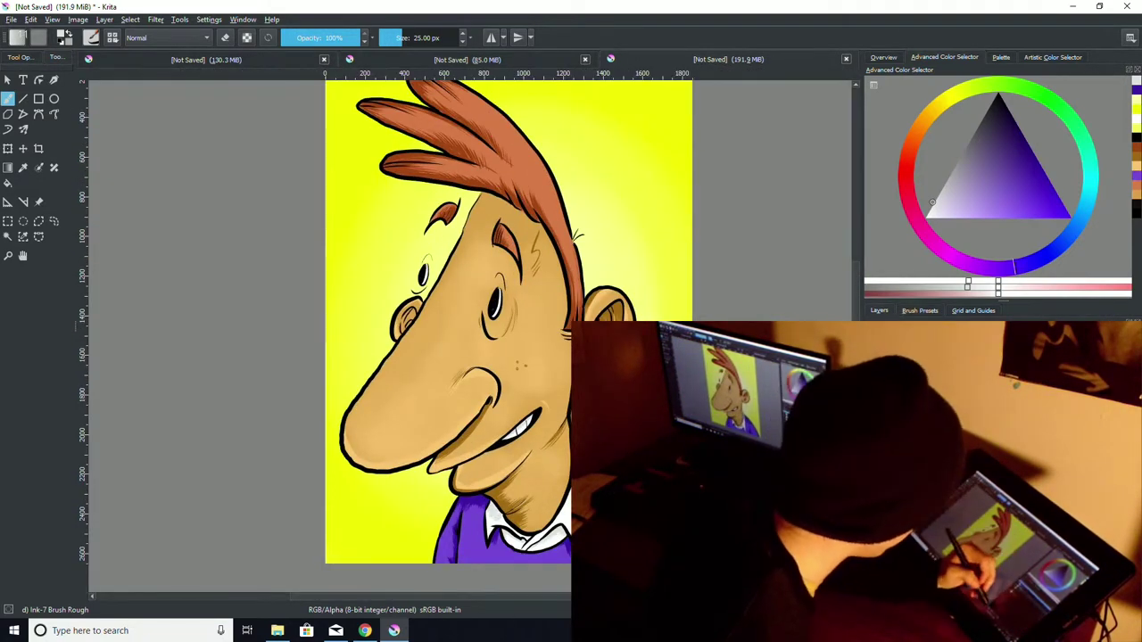
Step: Choose a saturated orange and the straight Line tool with Ink-4 Pen Rough at 16.70 px
{"action": "left_click", "coordinate": [926, 116]}
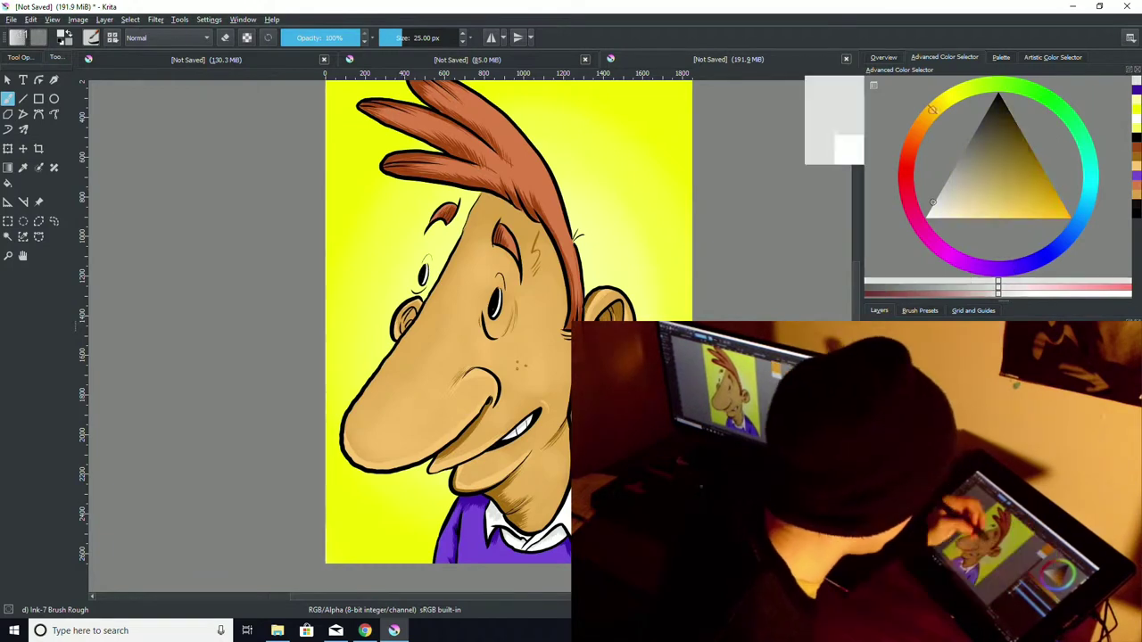
{"action": "left_click", "coordinate": [1070, 218]}
{"action": "left_click", "coordinate": [920, 311]}
{"action": "key", "text": "ctrl+minus"}
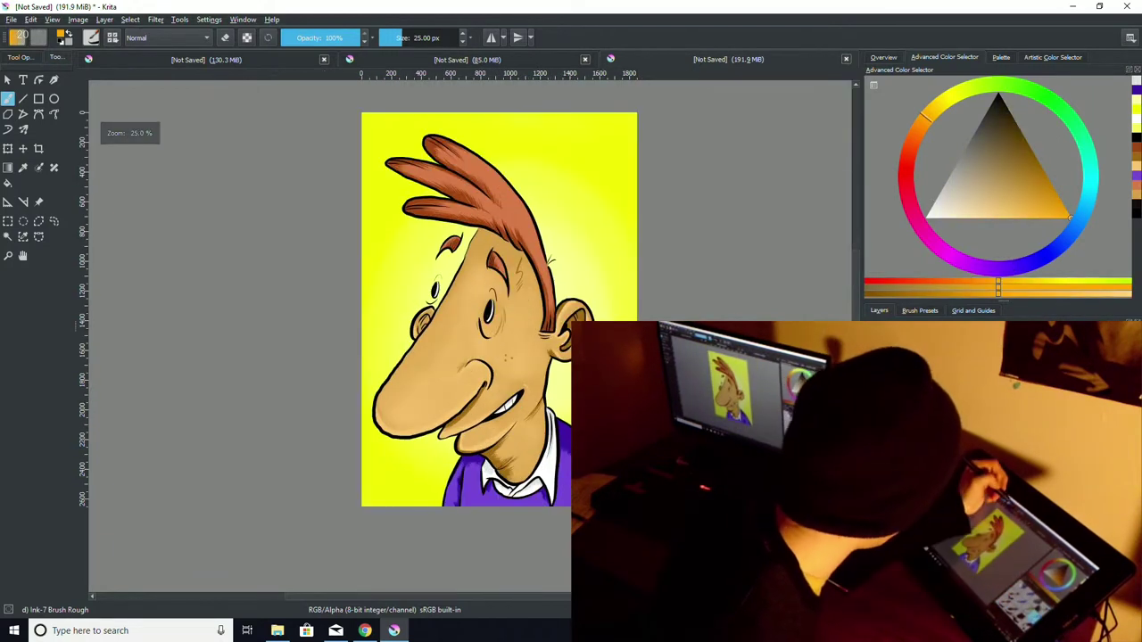
{"action": "left_click", "coordinate": [1000, 428]}
{"action": "left_click", "coordinate": [23, 99]}
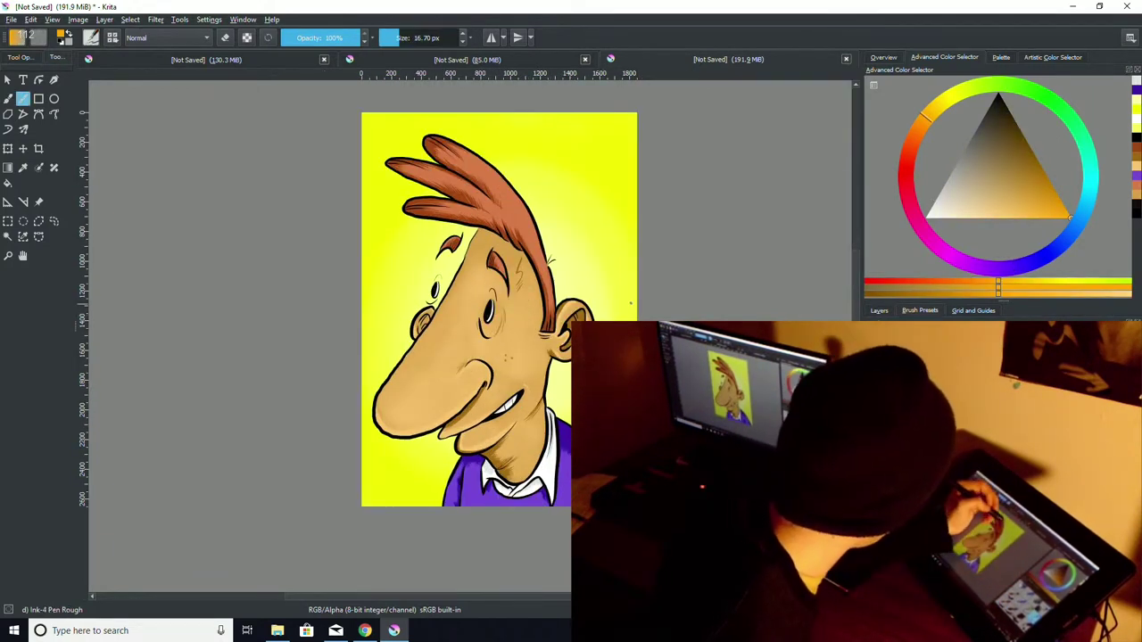
Step: Draw a horizontal ray at eye level and thin orange rays fanning out behind the hair and back of the head
{"action": "left_click_drag", "start_coordinate": [628, 316], "coordinate": [381, 318]}
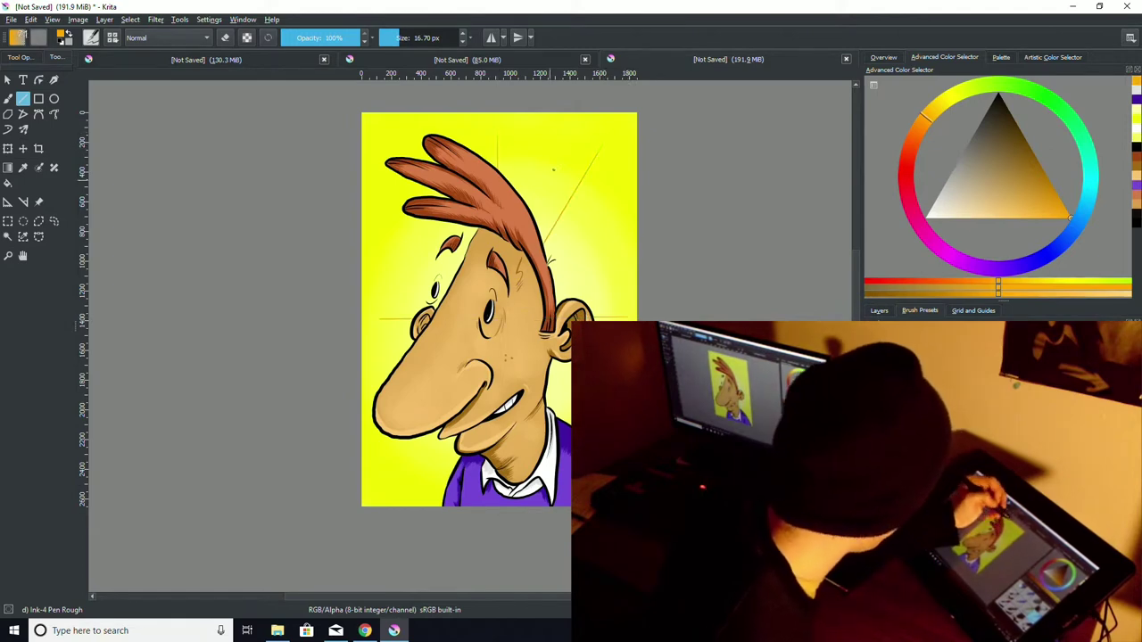
{"action": "left_click_drag", "start_coordinate": [567, 140], "coordinate": [522, 239]}
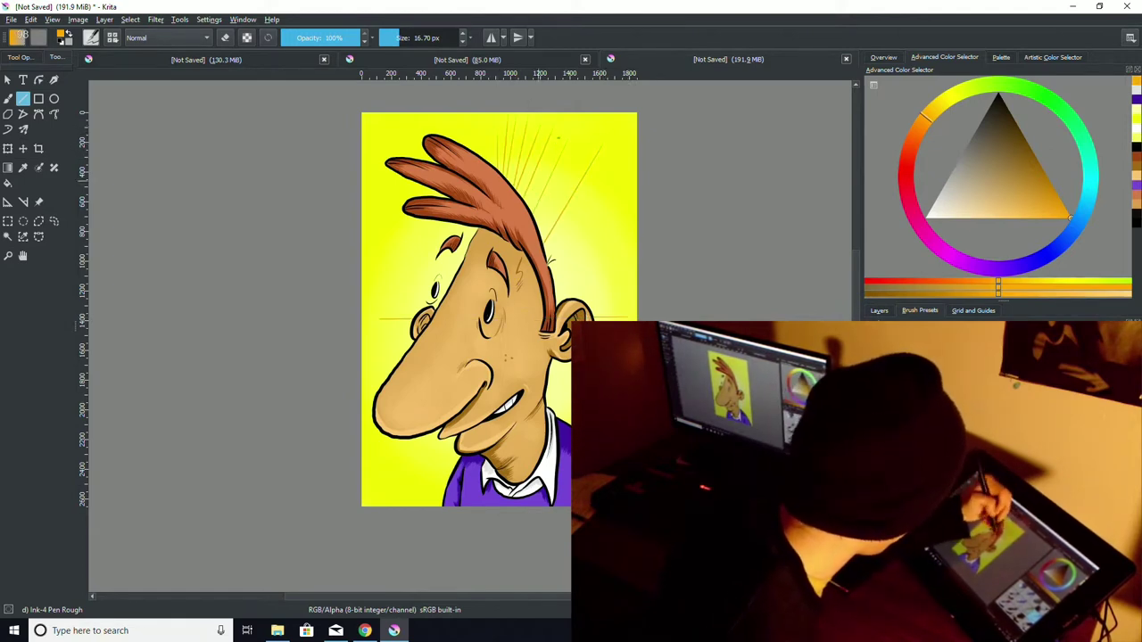
{"action": "left_click_drag", "start_coordinate": [623, 274], "coordinate": [553, 291]}
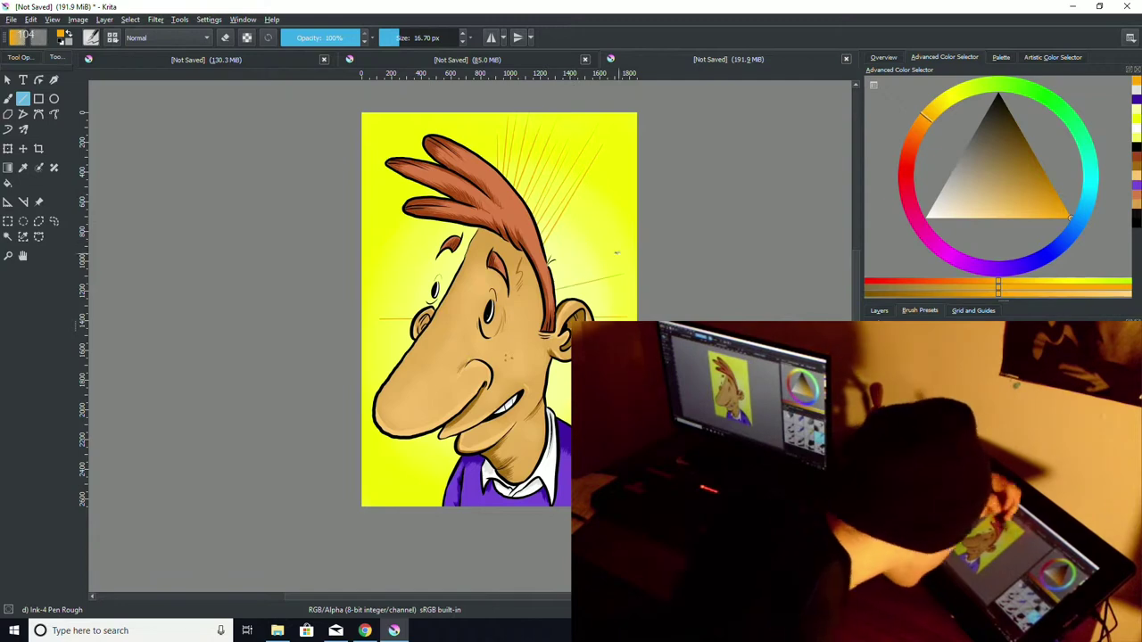
{"action": "left_click_drag", "start_coordinate": [617, 254], "coordinate": [550, 280]}
{"action": "left_click_drag", "start_coordinate": [631, 183], "coordinate": [546, 256]}
{"action": "left_click_drag", "start_coordinate": [630, 148], "coordinate": [545, 254]}
Step: Continue the thin orange rays through the background in front of the face and around the shoulders
{"action": "left_click_drag", "start_coordinate": [375, 112], "coordinate": [480, 280]}
{"action": "key", "text": "ctrl+z"}
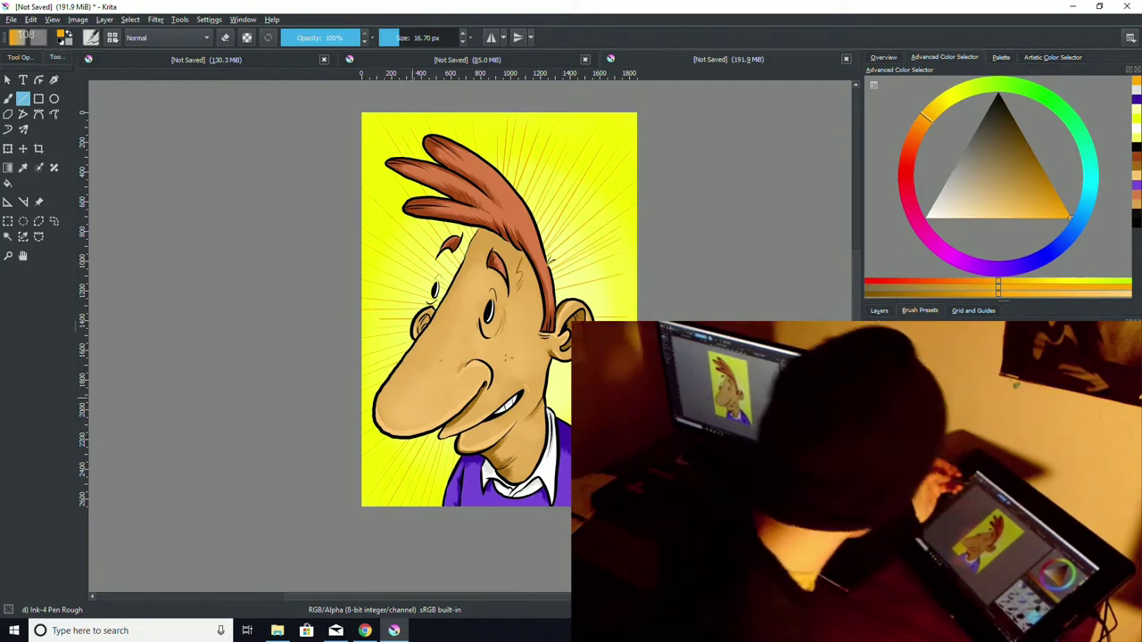
{"action": "left_click_drag", "start_coordinate": [499, 331], "coordinate": [576, 407]}
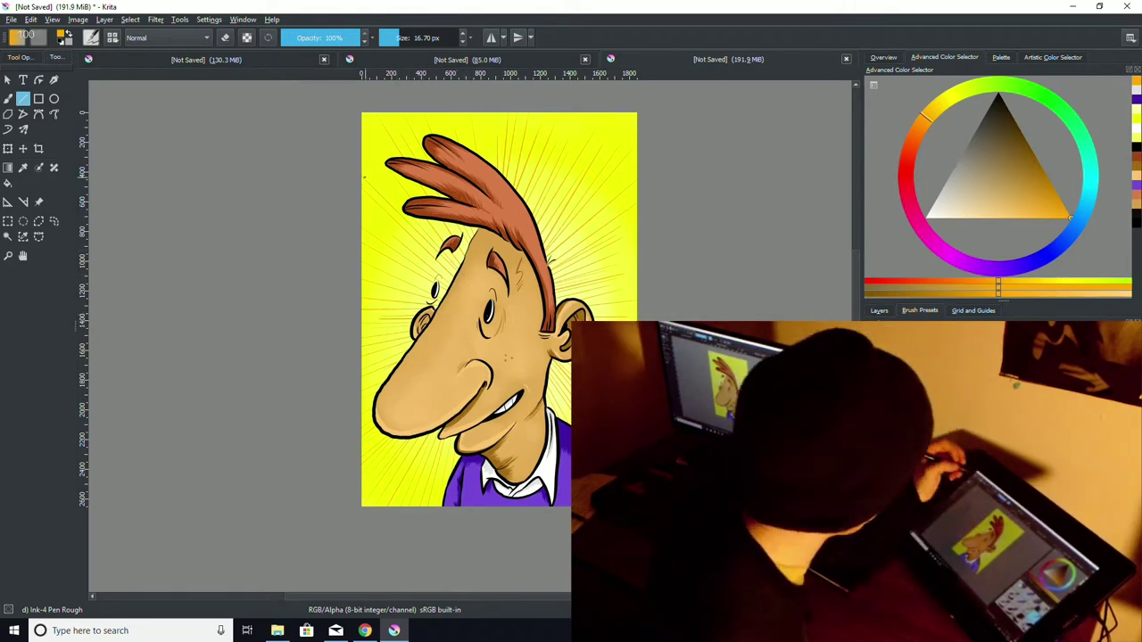
Step: Trim the ray beside the far ear with Eraser Small at 25 px
{"action": "key", "text": "ctrl+plus"}
{"action": "key", "text": "ctrl+plus"}
{"action": "key", "text": "ctrl+plus"}
{"action": "key", "text": "ctrl+minus"}
{"action": "key", "text": "ctrl+minus"}
{"action": "key", "text": "ctrl+minus"}
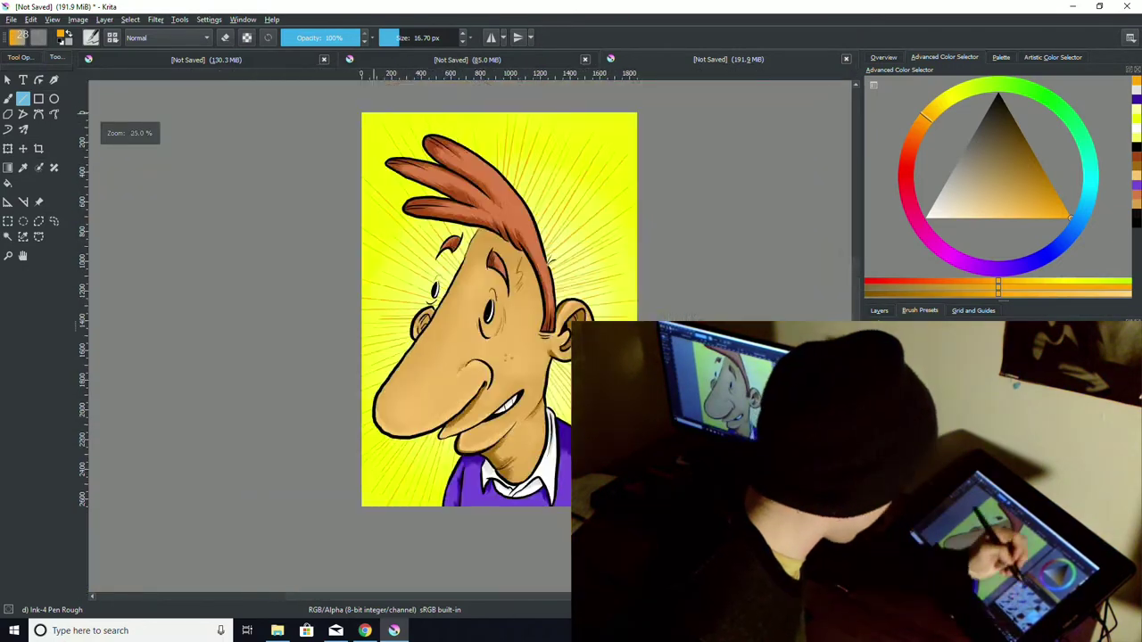
{"action": "key", "text": "ctrl+plus"}
{"action": "key", "text": "ctrl+plus"}
{"action": "mouse_move", "coordinate": [336, 294]}
{"action": "left_mouse_down"}
{"action": "mouse_move", "coordinate": [291, 295]}
{"action": "mouse_move", "coordinate": [333, 296]}
{"action": "left_mouse_up"}
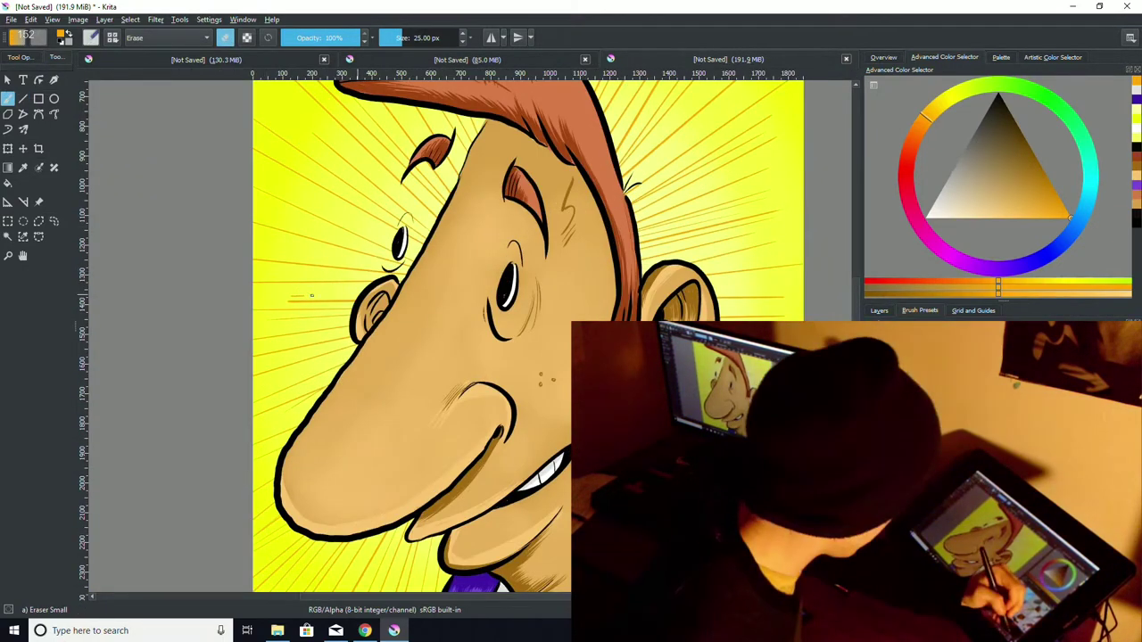
Step: Review the thin orange ray burst against the whole portrait
{"action": "key", "text": "ctrl+minus"}
{"action": "key", "text": "ctrl+minus"}
{"action": "key", "text": "ctrl+minus"}
{"action": "key", "text": "ctrl+plus"}
{"action": "key", "text": "ctrl+plus"}
{"action": "key", "text": "ctrl+minus"}
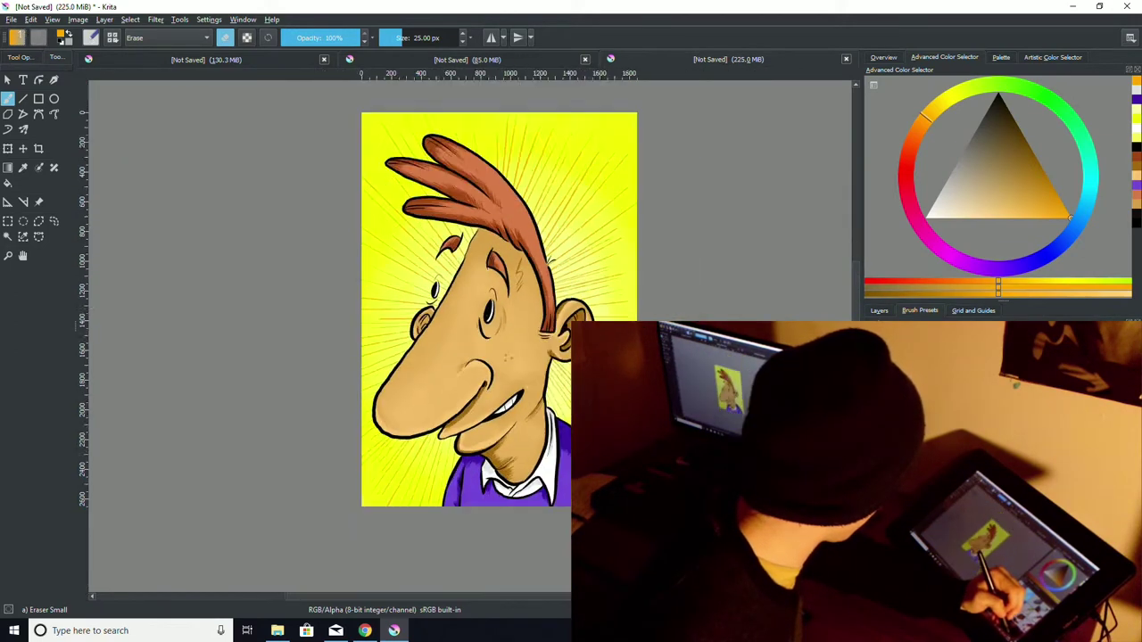
{"action": "key", "text": "ctrl+minus"}
{"action": "key", "text": "ctrl+plus"}
{"action": "key", "text": "ctrl+minus"}
{"action": "key", "text": "plus"}
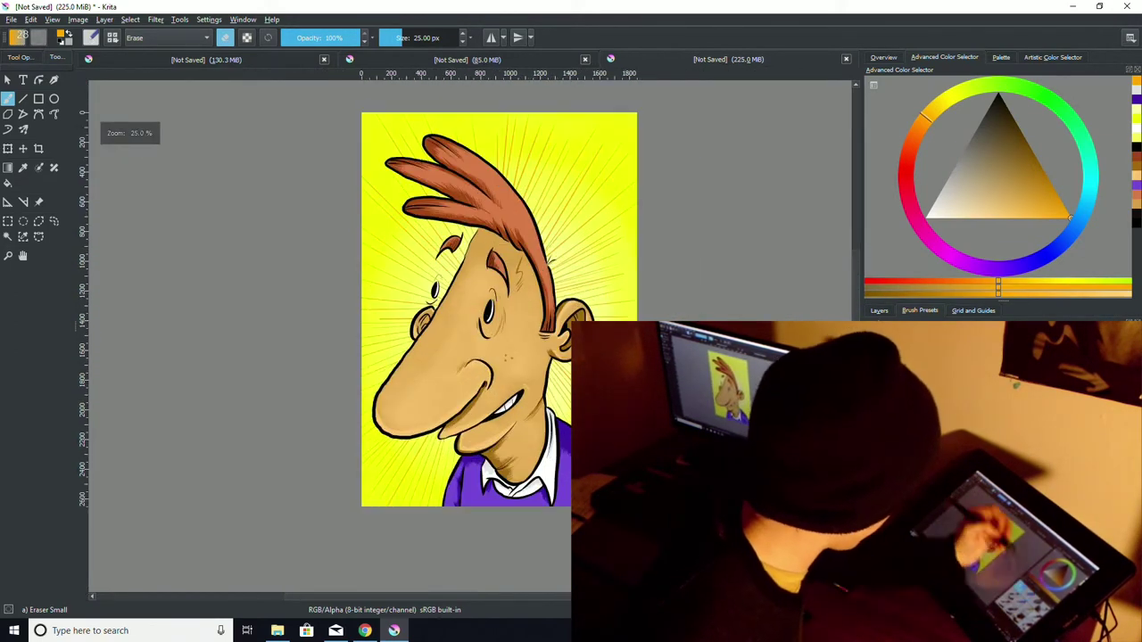
Step: Erase all the thin orange rays from the background with Eraser Circle at about 194 px
{"action": "left_click", "coordinate": [424, 38]}
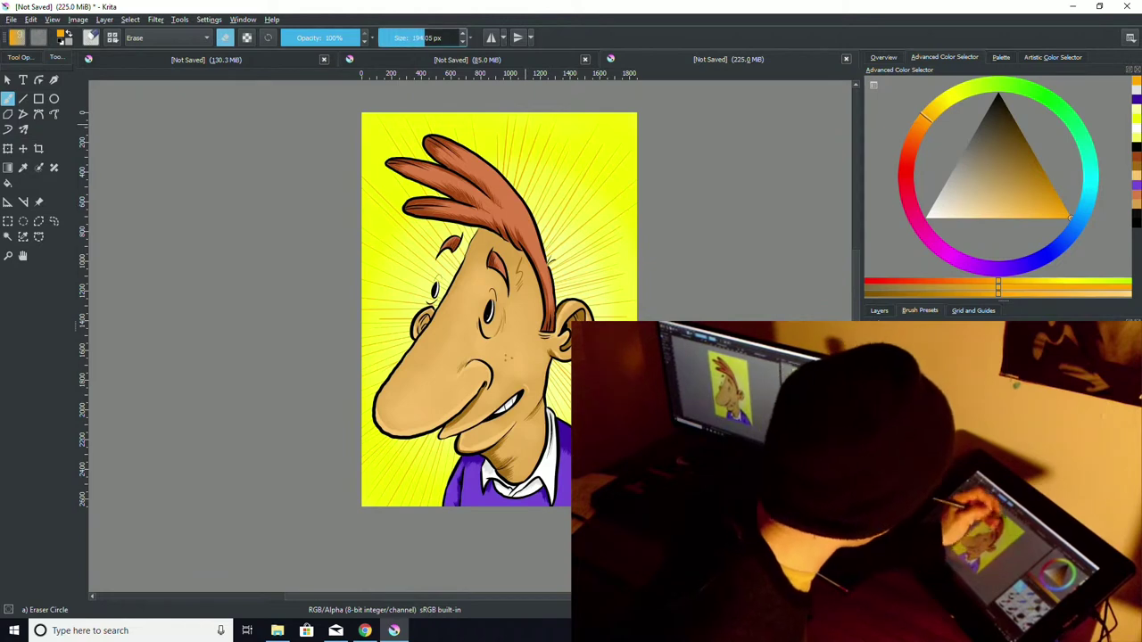
{"action": "mouse_move", "coordinate": [549, 118]}
{"action": "left_mouse_down"}
{"action": "mouse_move", "coordinate": [570, 281]}
{"action": "mouse_move", "coordinate": [544, 343]}
{"action": "left_mouse_up"}
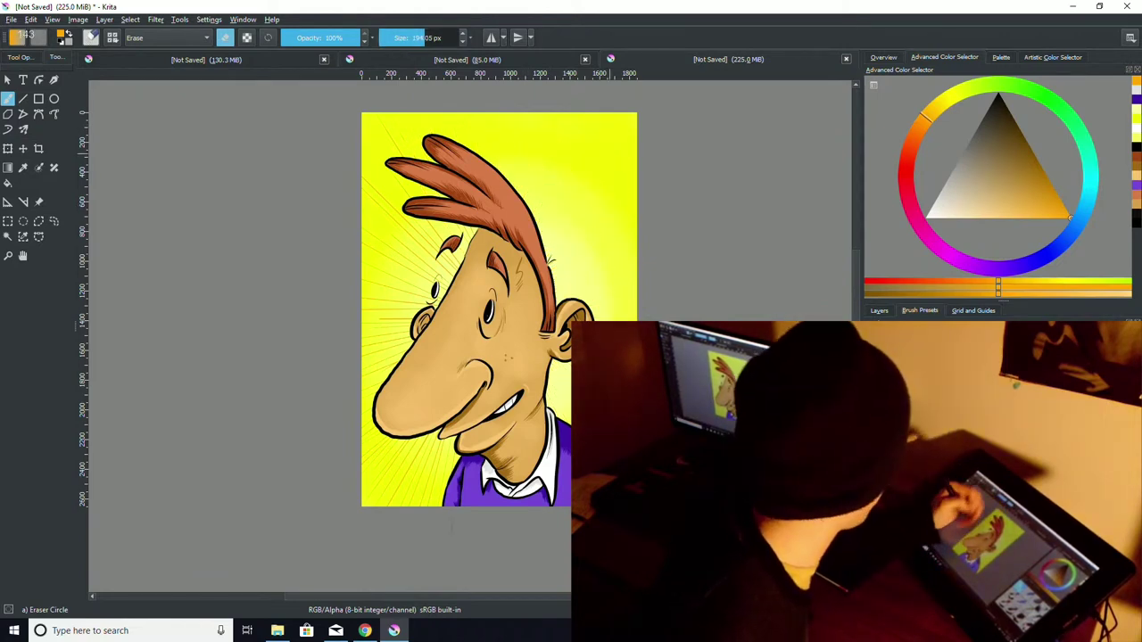
{"action": "left_click_drag", "start_coordinate": [417, 464], "coordinate": [385, 163]}
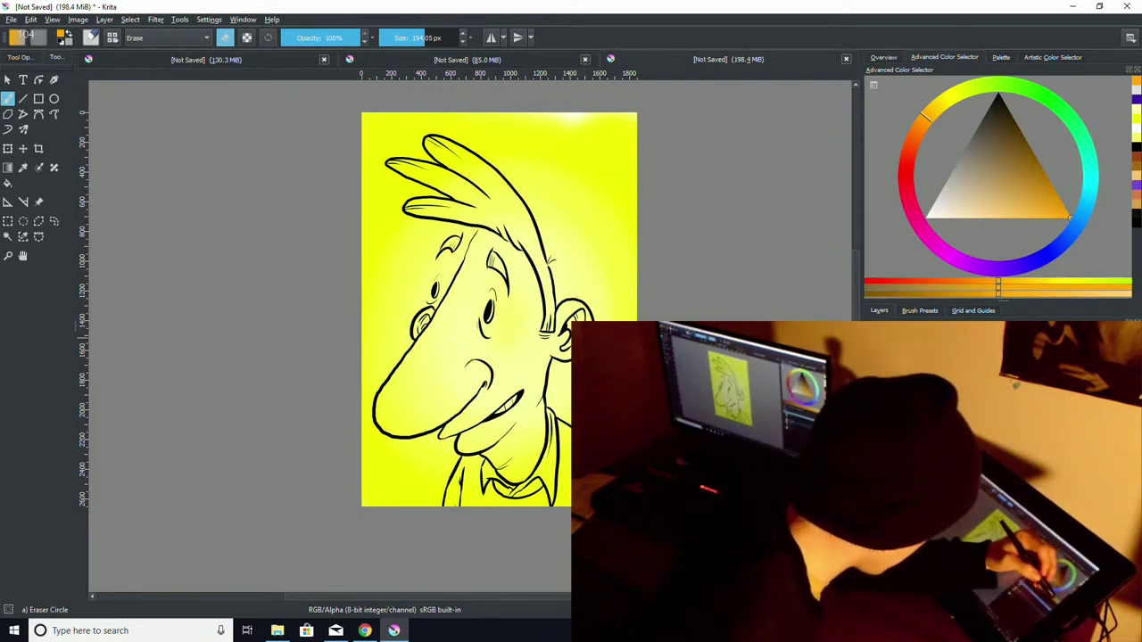
Step: With orange Ink-4 Pen Rough at 47 px, draw a straight horizontal line across the full canvas at eye level
{"action": "left_click", "coordinate": [1113, 287]}
{"action": "left_click", "coordinate": [920, 311]}
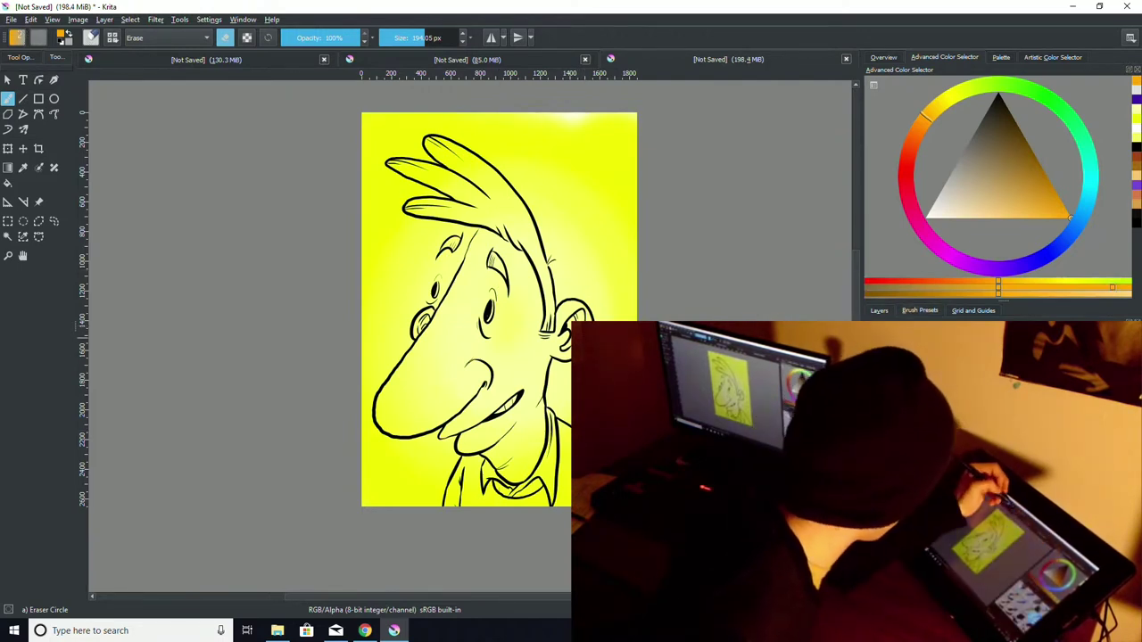
{"action": "left_click", "coordinate": [1057, 504]}
{"action": "left_click", "coordinate": [23, 98]}
{"action": "left_click_drag", "start_coordinate": [343, 311], "coordinate": [637, 310]}
Step: Draw a full-height vertical line and two corner-to-corner diagonals crossing the horizontal line beside the near eye
{"action": "left_click_drag", "start_coordinate": [516, 109], "coordinate": [519, 507]}
{"action": "key", "text": "ctrl+z"}
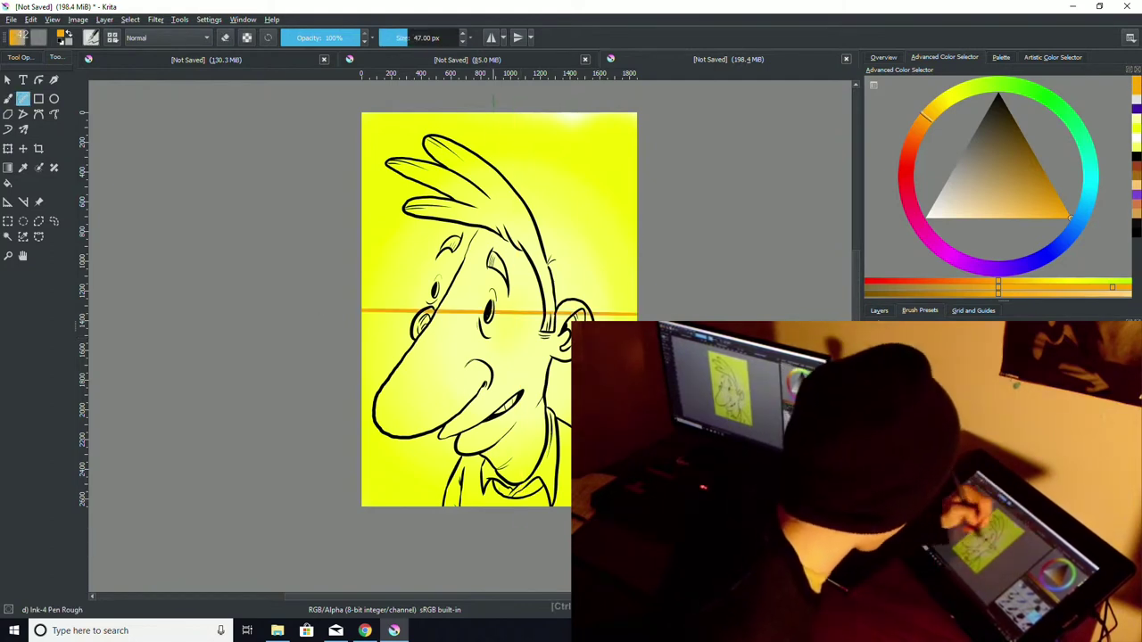
{"action": "left_click_drag", "start_coordinate": [494, 109], "coordinate": [499, 508]}
{"action": "left_click_drag", "start_coordinate": [345, 516], "coordinate": [639, 122]}
{"action": "left_click_drag", "start_coordinate": [358, 111], "coordinate": [638, 513]}
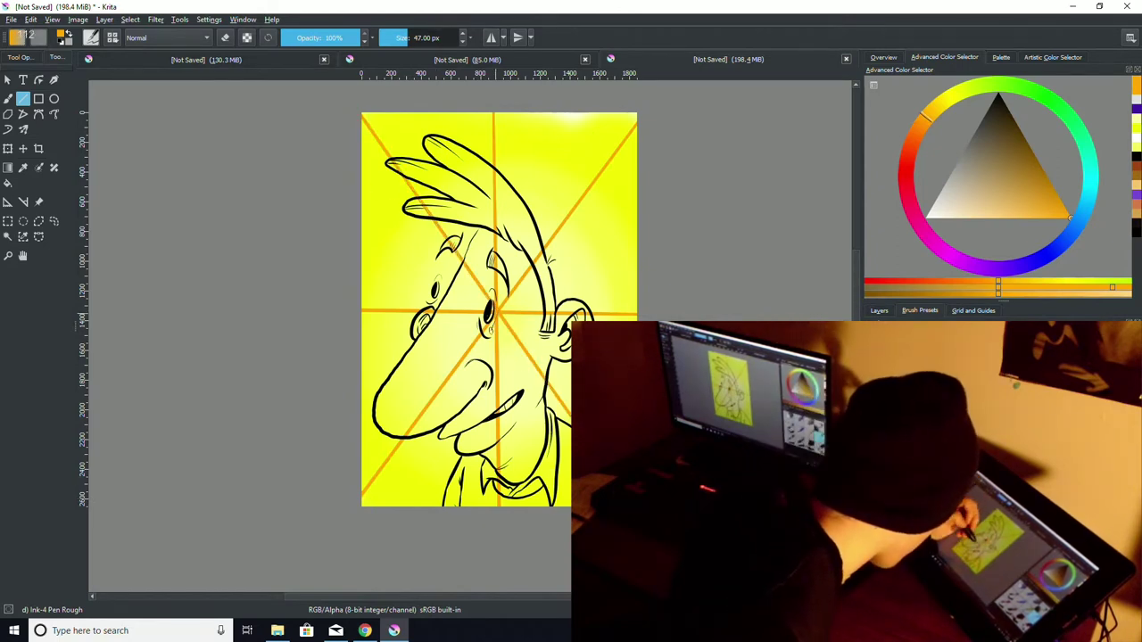
Step: Draw thick orange rays from the near eye down to the canvas's lower edge, on both sides of the lower-left diagonal
{"action": "left_click_drag", "start_coordinate": [493, 324], "coordinate": [437, 460]}
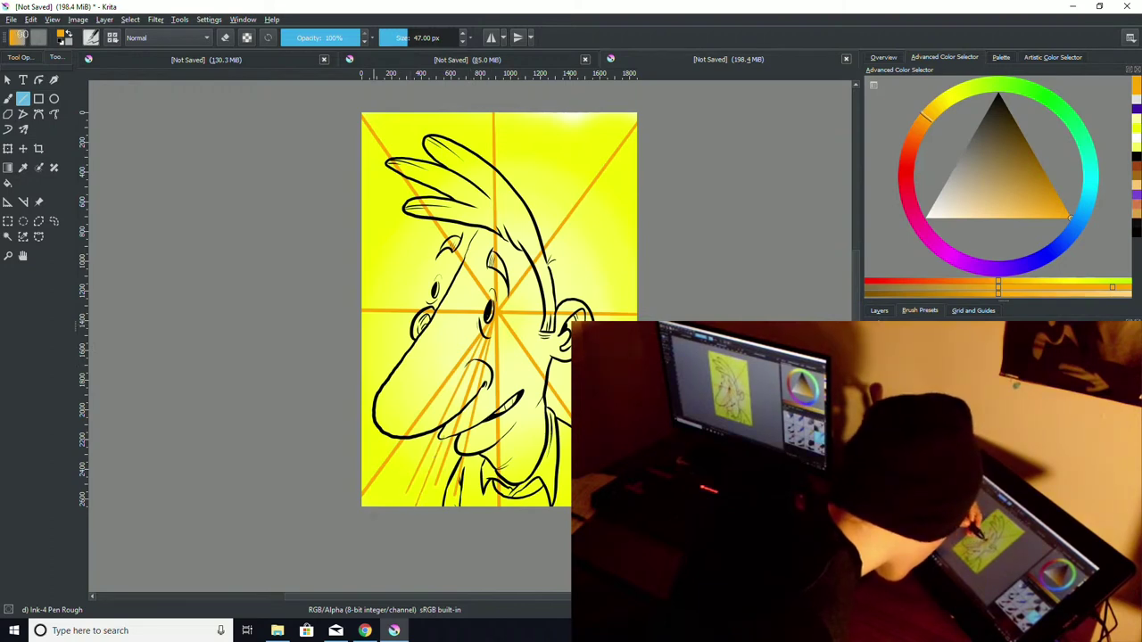
{"action": "left_click_drag", "start_coordinate": [477, 344], "coordinate": [502, 305]}
{"action": "left_click_drag", "start_coordinate": [390, 506], "coordinate": [424, 446]}
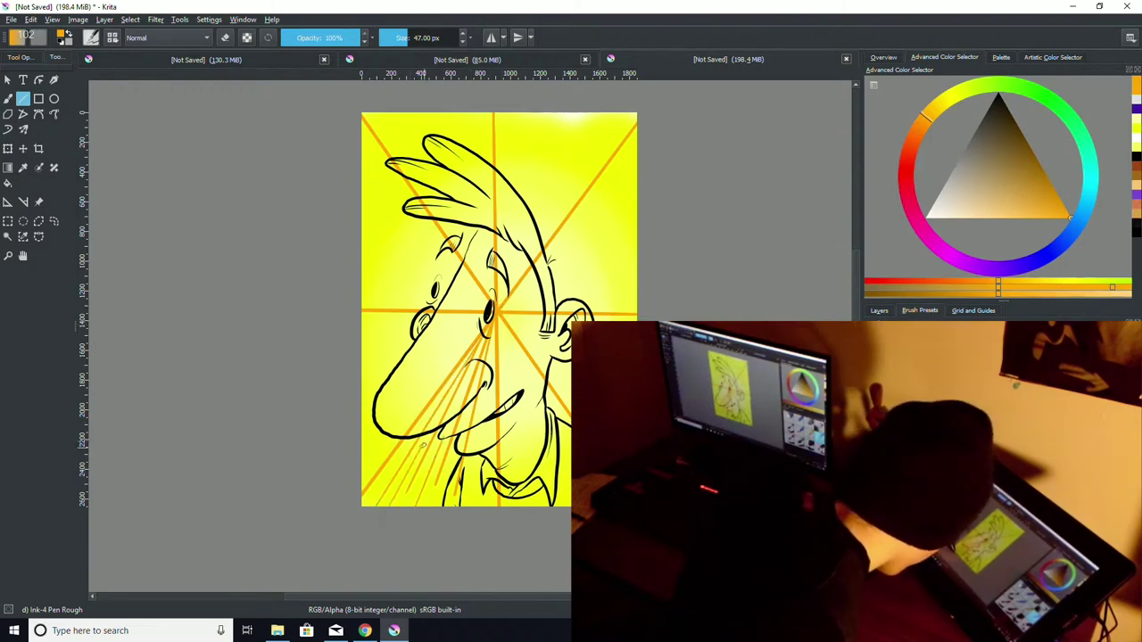
{"action": "left_click_drag", "start_coordinate": [429, 489], "coordinate": [431, 487]}
{"action": "left_click_drag", "start_coordinate": [368, 508], "coordinate": [445, 388]}
Step: Fill the area between the lower-left diagonal and the horizontal line with orange rays radiating from the near eye
{"action": "left_click_drag", "start_coordinate": [445, 348], "coordinate": [362, 401]}
{"action": "mouse_move", "coordinate": [490, 316]}
{"action": "left_mouse_down"}
{"action": "mouse_move", "coordinate": [378, 401]}
{"action": "mouse_move", "coordinate": [364, 441]}
{"action": "left_mouse_up"}
{"action": "key", "text": "ctrl+z"}
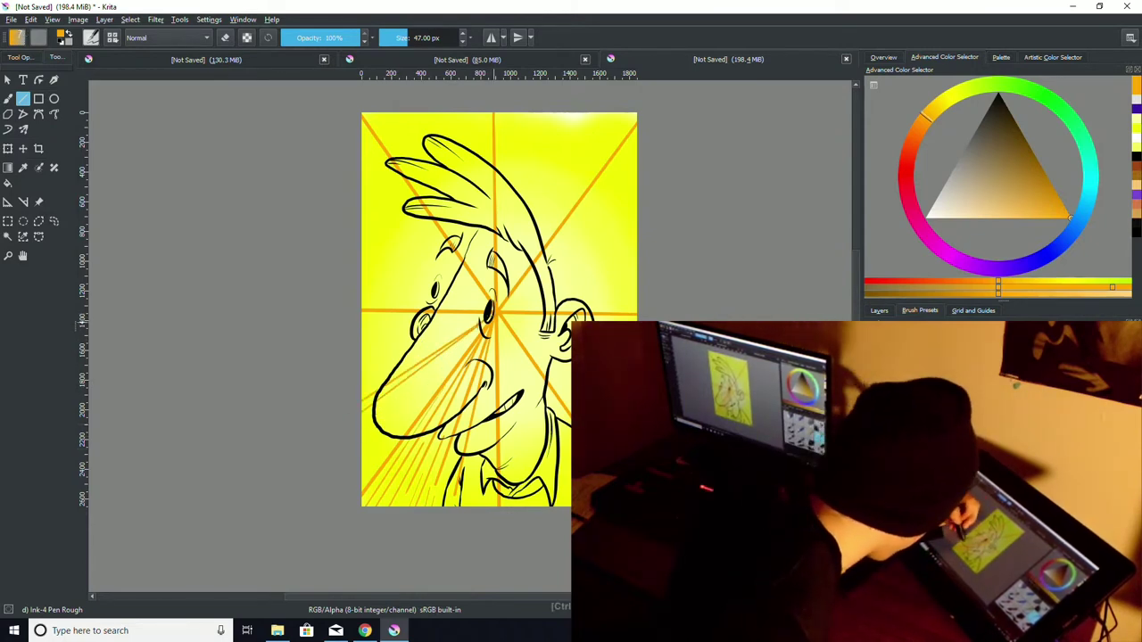
{"action": "mouse_move", "coordinate": [482, 326]}
{"action": "left_mouse_down"}
{"action": "mouse_move", "coordinate": [362, 437]}
{"action": "mouse_move", "coordinate": [362, 473]}
{"action": "mouse_move", "coordinate": [362, 424]}
{"action": "mouse_move", "coordinate": [390, 403]}
{"action": "left_mouse_up"}
{"action": "left_click_drag", "start_coordinate": [354, 364], "coordinate": [355, 362]}
{"action": "left_click_drag", "start_coordinate": [493, 314], "coordinate": [377, 364]}
{"action": "mouse_move", "coordinate": [491, 311]}
{"action": "left_mouse_down"}
{"action": "mouse_move", "coordinate": [371, 336]}
{"action": "mouse_move", "coordinate": [378, 320]}
{"action": "mouse_move", "coordinate": [390, 342]}
{"action": "mouse_move", "coordinate": [391, 326]}
{"action": "left_mouse_up"}
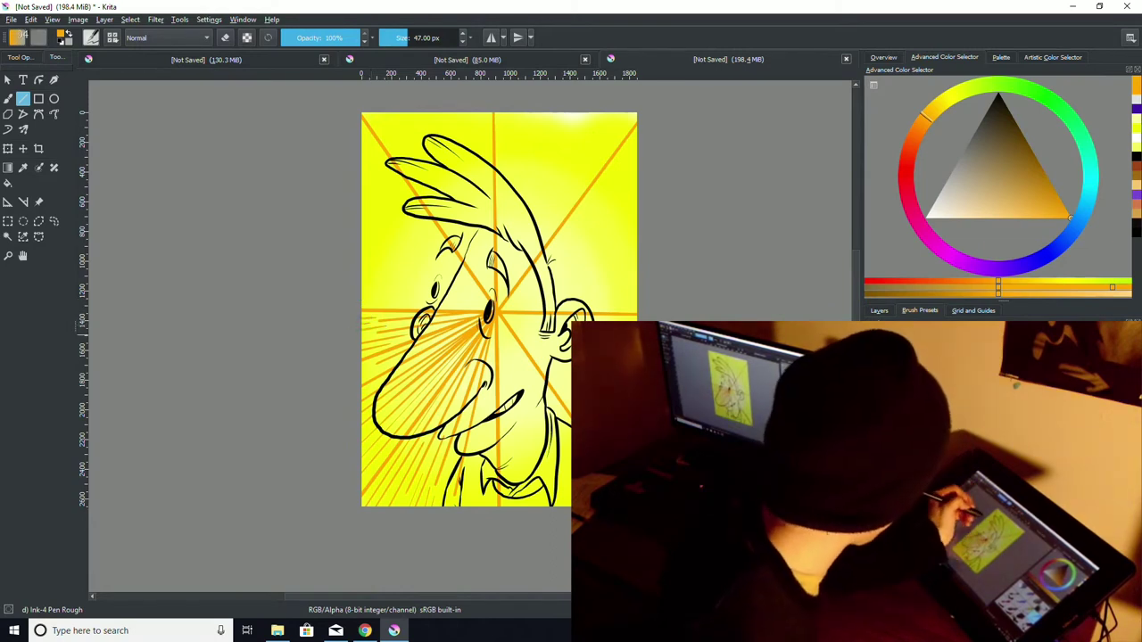
Step: Fill the area between the horizontal line and the upper-left diagonal with orange rays radiating from the near eye
{"action": "mouse_move", "coordinate": [489, 310]}
{"action": "left_mouse_down"}
{"action": "mouse_move", "coordinate": [361, 258]}
{"action": "mouse_move", "coordinate": [361, 229]}
{"action": "left_mouse_up"}
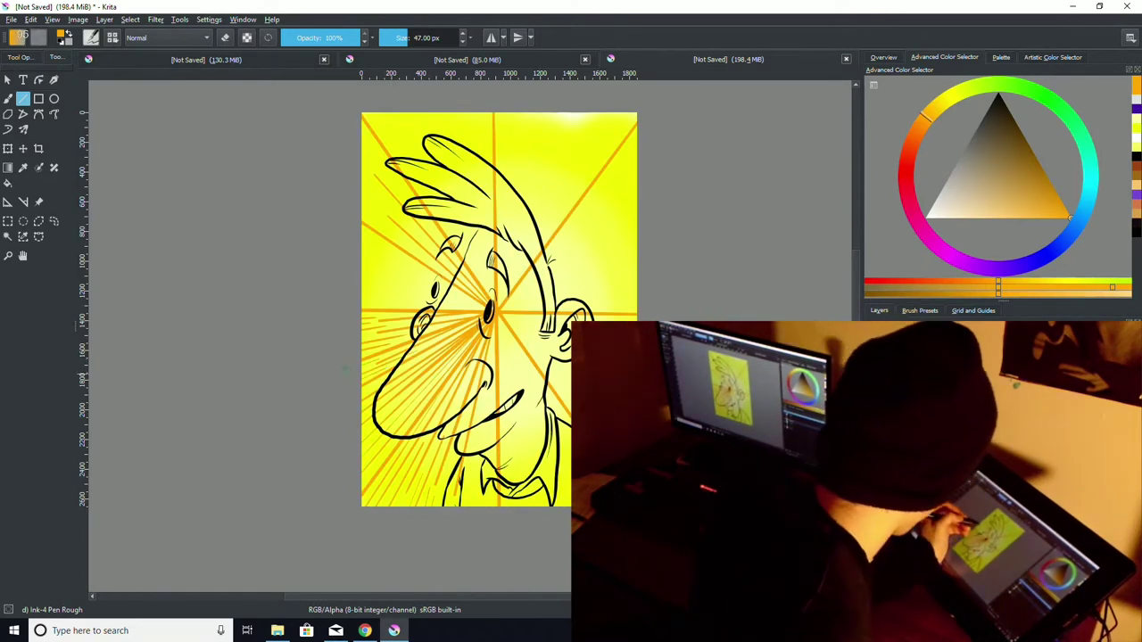
{"action": "left_click_drag", "start_coordinate": [489, 311], "coordinate": [379, 265]}
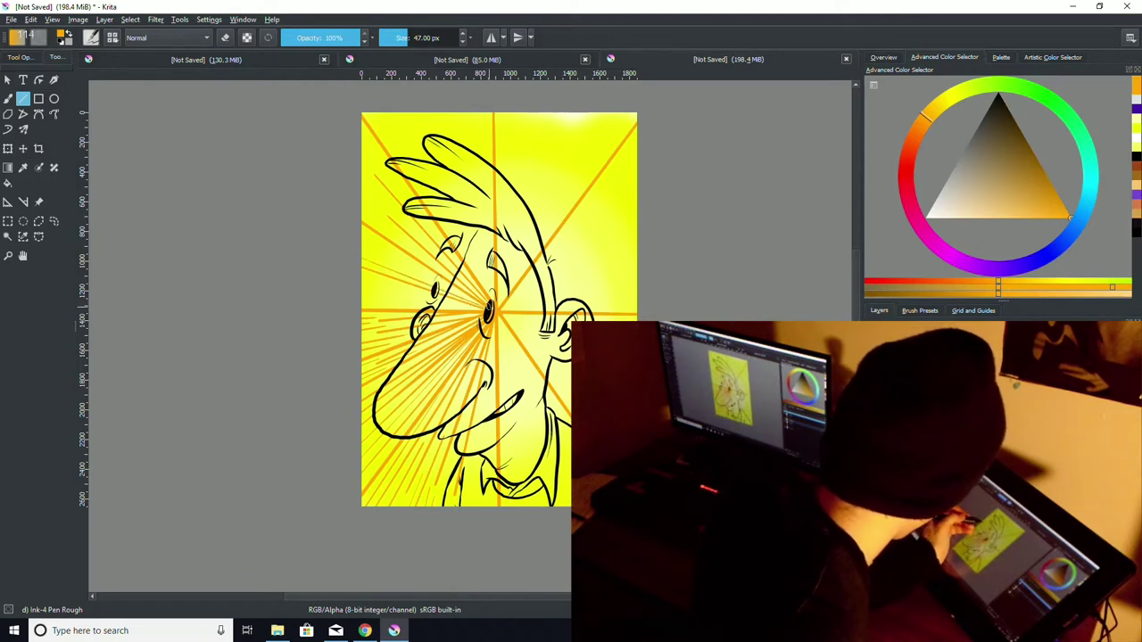
{"action": "mouse_move", "coordinate": [489, 309]}
{"action": "left_mouse_down"}
{"action": "mouse_move", "coordinate": [395, 261]}
{"action": "mouse_move", "coordinate": [362, 280]}
{"action": "left_mouse_up"}
{"action": "key", "text": "ctrl+z"}
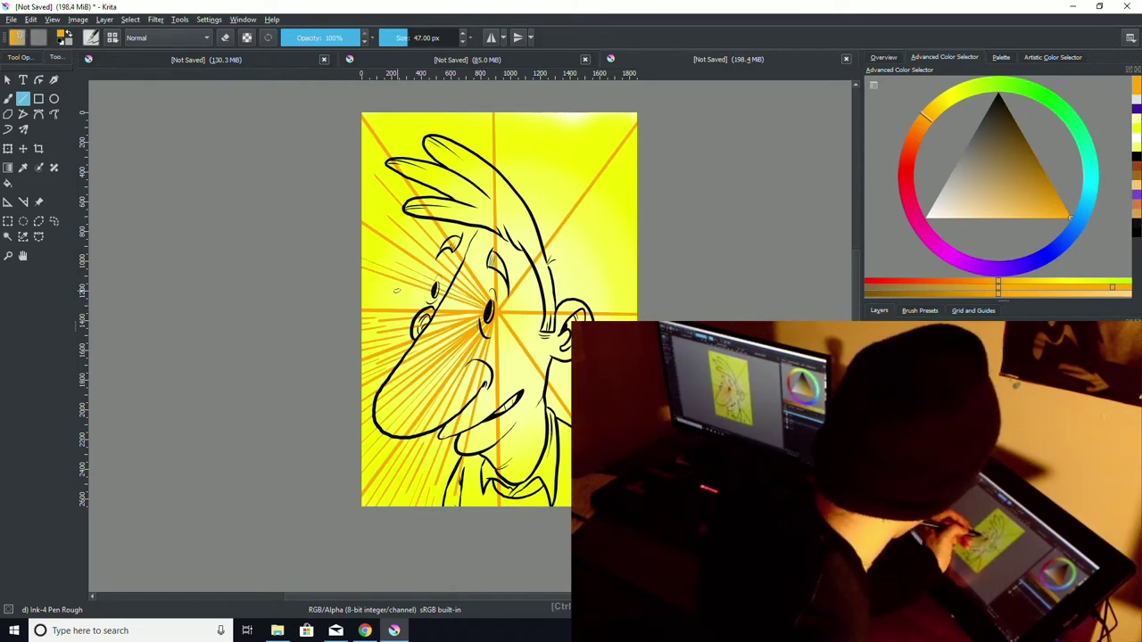
{"action": "mouse_move", "coordinate": [489, 311]}
{"action": "left_mouse_down"}
{"action": "mouse_move", "coordinate": [362, 285]}
{"action": "mouse_move", "coordinate": [357, 303]}
{"action": "mouse_move", "coordinate": [361, 294]}
{"action": "left_mouse_up"}
{"action": "left_click_drag", "start_coordinate": [443, 298], "coordinate": [425, 295]}
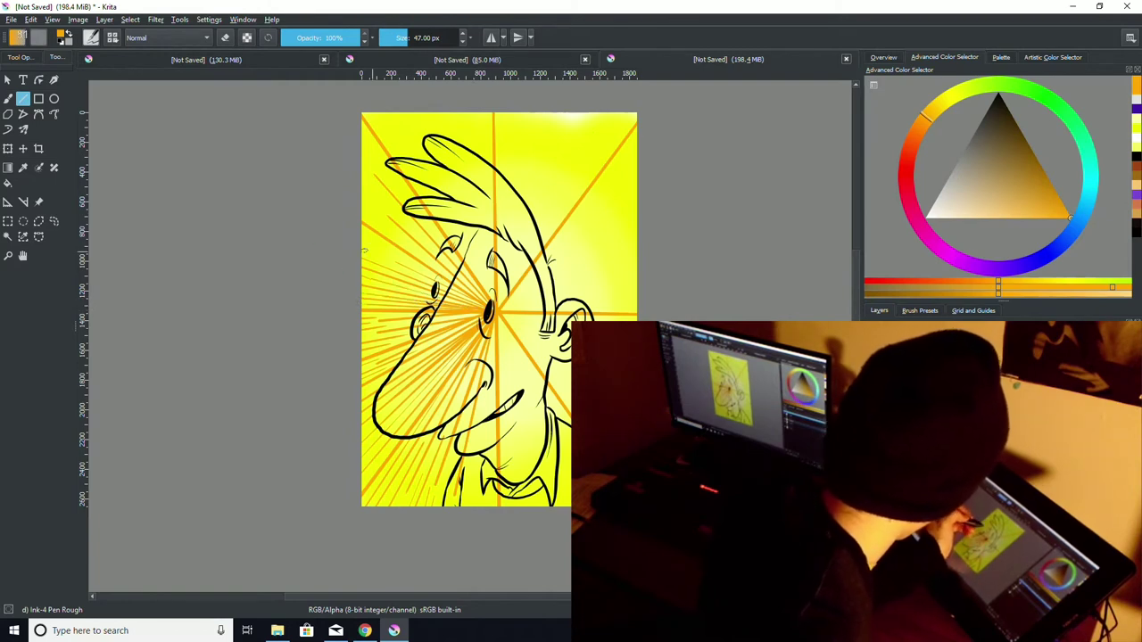
{"action": "left_click_drag", "start_coordinate": [489, 310], "coordinate": [366, 241]}
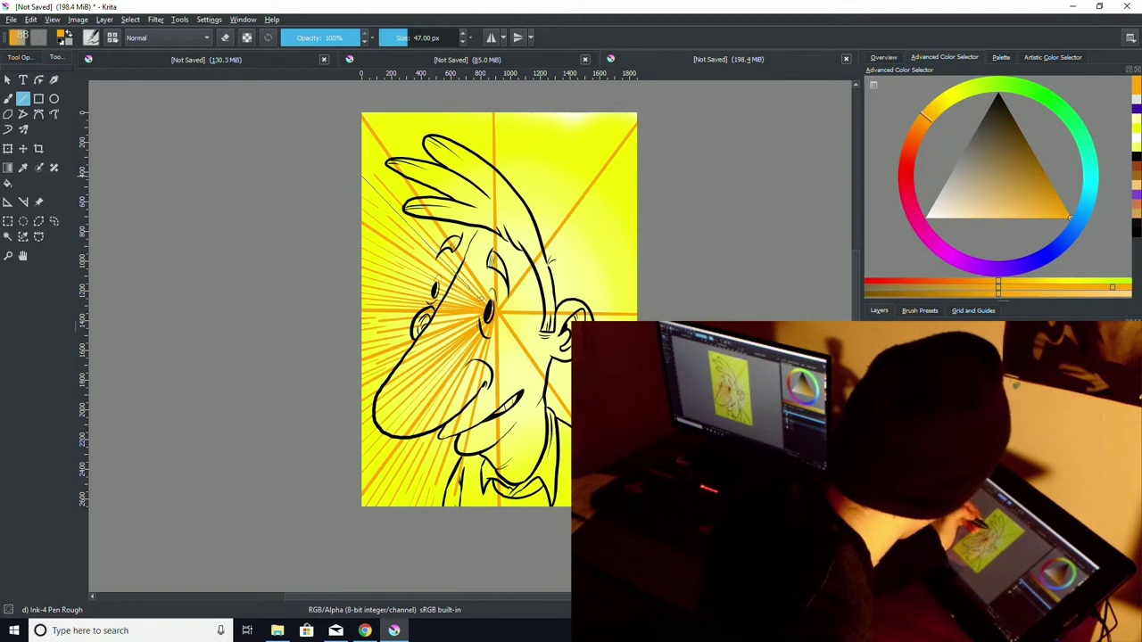
{"action": "left_click_drag", "start_coordinate": [481, 299], "coordinate": [482, 301]}
{"action": "left_click_drag", "start_coordinate": [361, 132], "coordinate": [480, 292]}
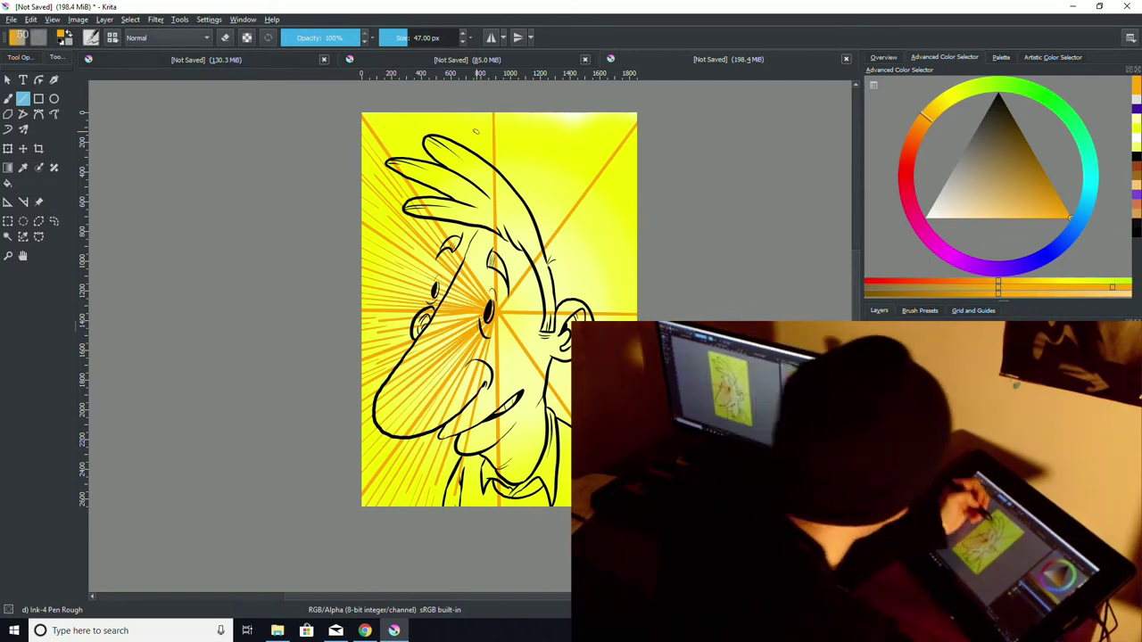
Step: Draw orange rays from the canvas's upper edge to the near eye, filling the area between the upper-left diagonal and the vertical line
{"action": "left_click_drag", "start_coordinate": [457, 114], "coordinate": [490, 304]}
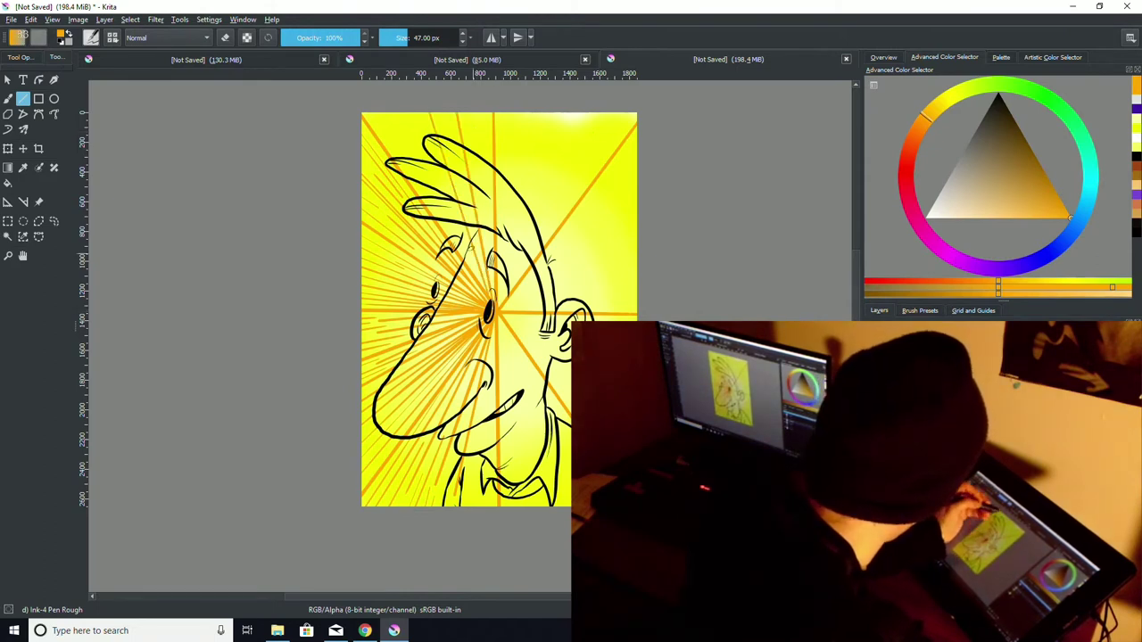
{"action": "left_click_drag", "start_coordinate": [393, 113], "coordinate": [488, 302]}
{"action": "left_click_drag", "start_coordinate": [468, 259], "coordinate": [488, 298]}
{"action": "left_click_drag", "start_coordinate": [416, 111], "coordinate": [427, 165]}
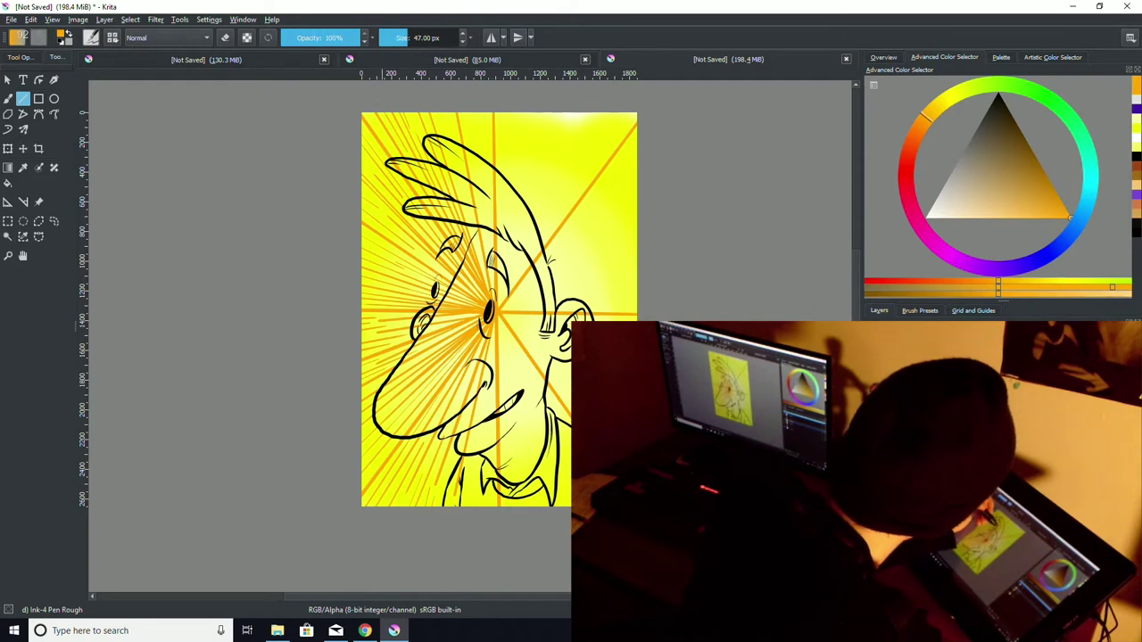
{"action": "left_click_drag", "start_coordinate": [447, 112], "coordinate": [488, 291]}
{"action": "left_click_drag", "start_coordinate": [472, 109], "coordinate": [489, 290]}
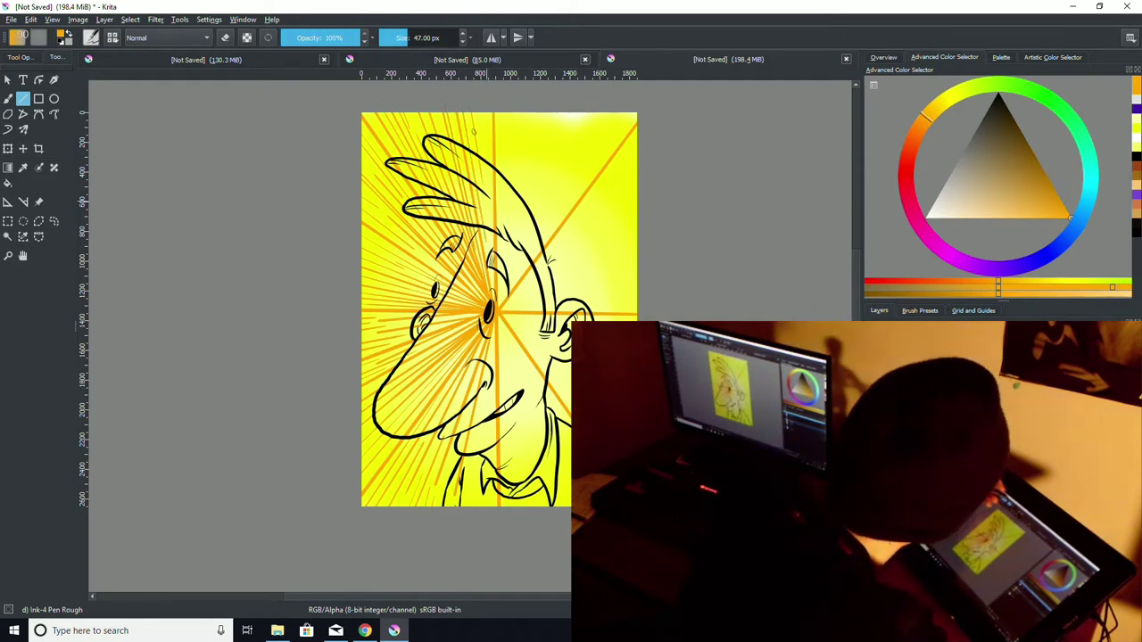
{"action": "key", "text": "ctrl+z"}
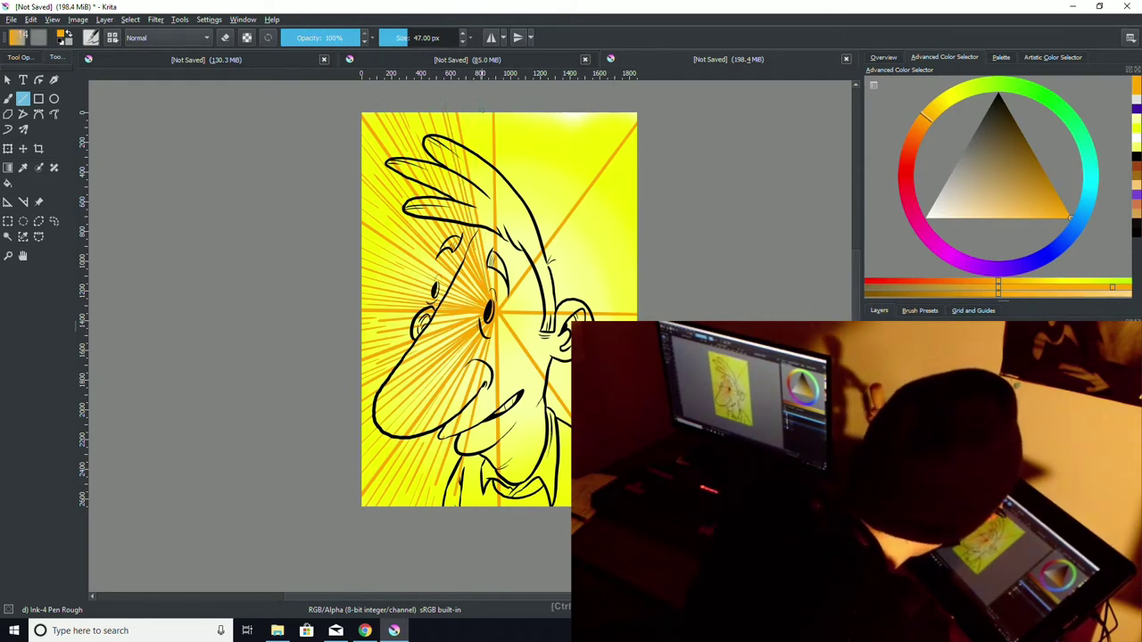
{"action": "left_click_drag", "start_coordinate": [476, 109], "coordinate": [487, 225]}
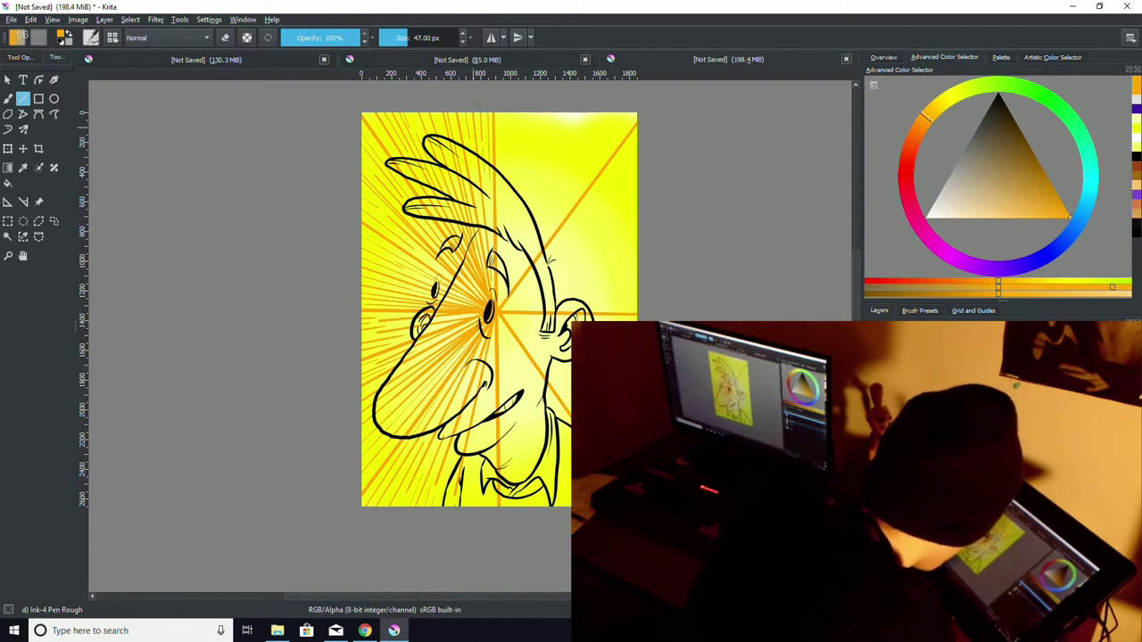
Step: Fill the area between the vertical line and the upper-right diagonal with orange rays converging on the near eye
{"action": "left_click_drag", "start_coordinate": [501, 308], "coordinate": [546, 114]}
{"action": "left_click_drag", "start_coordinate": [509, 281], "coordinate": [571, 115]}
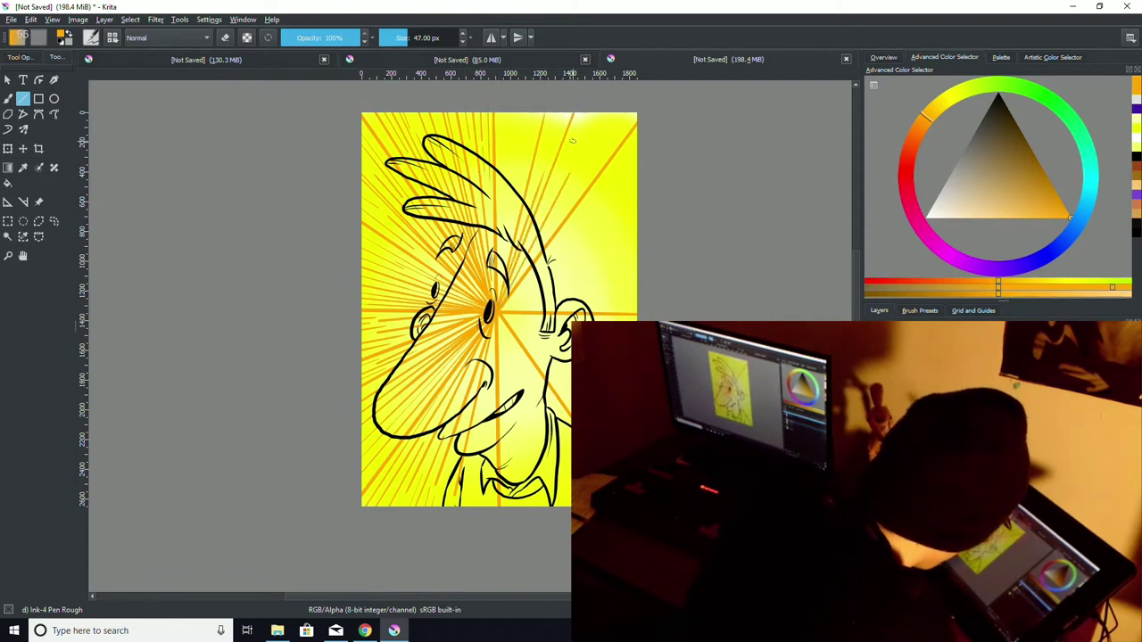
{"action": "left_click_drag", "start_coordinate": [539, 241], "coordinate": [540, 240]}
{"action": "left_click_drag", "start_coordinate": [593, 112], "coordinate": [541, 219]}
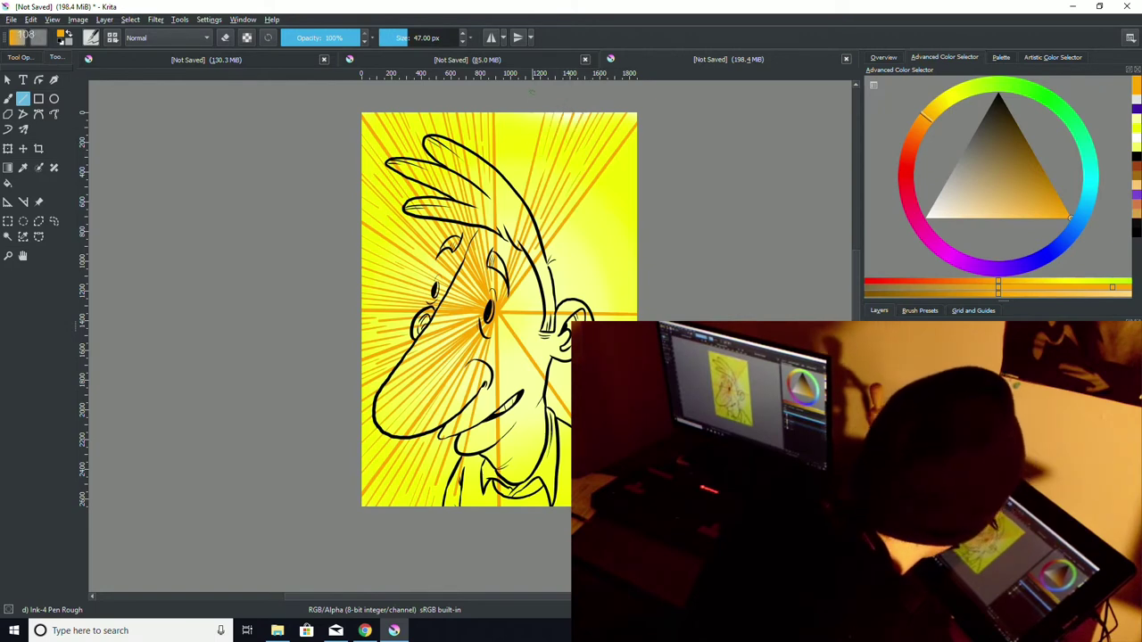
{"action": "left_click_drag", "start_coordinate": [498, 104], "coordinate": [500, 304]}
{"action": "left_click_drag", "start_coordinate": [541, 109], "coordinate": [502, 282]}
{"action": "left_click_drag", "start_coordinate": [508, 234], "coordinate": [499, 302]}
Step: Add orange rays from the near eye across the cheek and neck toward the canvas's lower-right area, below the horizontal line
{"action": "mouse_move", "coordinate": [647, 220]}
{"action": "left_mouse_down"}
{"action": "mouse_move", "coordinate": [500, 310]}
{"action": "mouse_move", "coordinate": [559, 505]}
{"action": "left_mouse_up"}
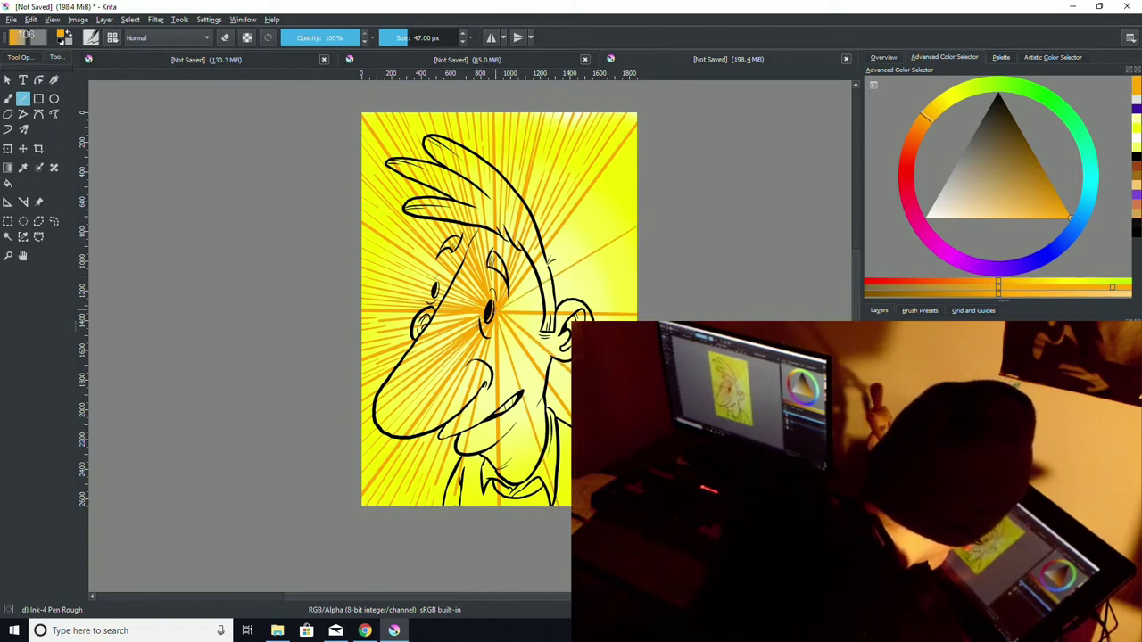
{"action": "left_click_drag", "start_coordinate": [560, 417], "coordinate": [582, 453]}
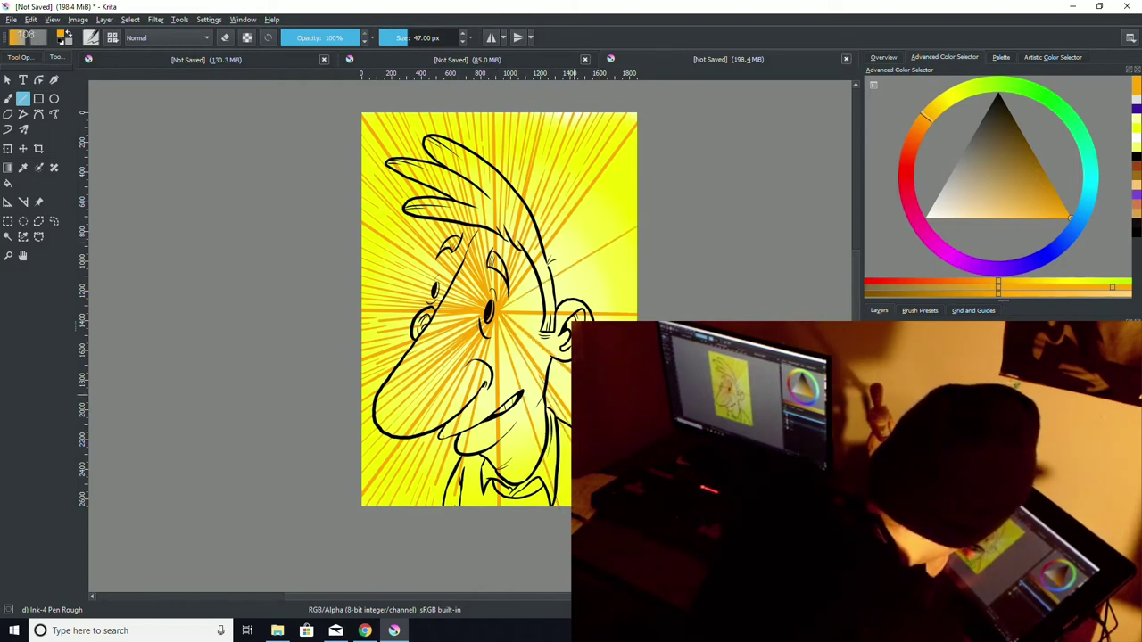
{"action": "mouse_move", "coordinate": [573, 391]}
{"action": "left_mouse_down"}
{"action": "mouse_move", "coordinate": [591, 412]}
{"action": "mouse_move", "coordinate": [550, 380]}
{"action": "left_mouse_up"}
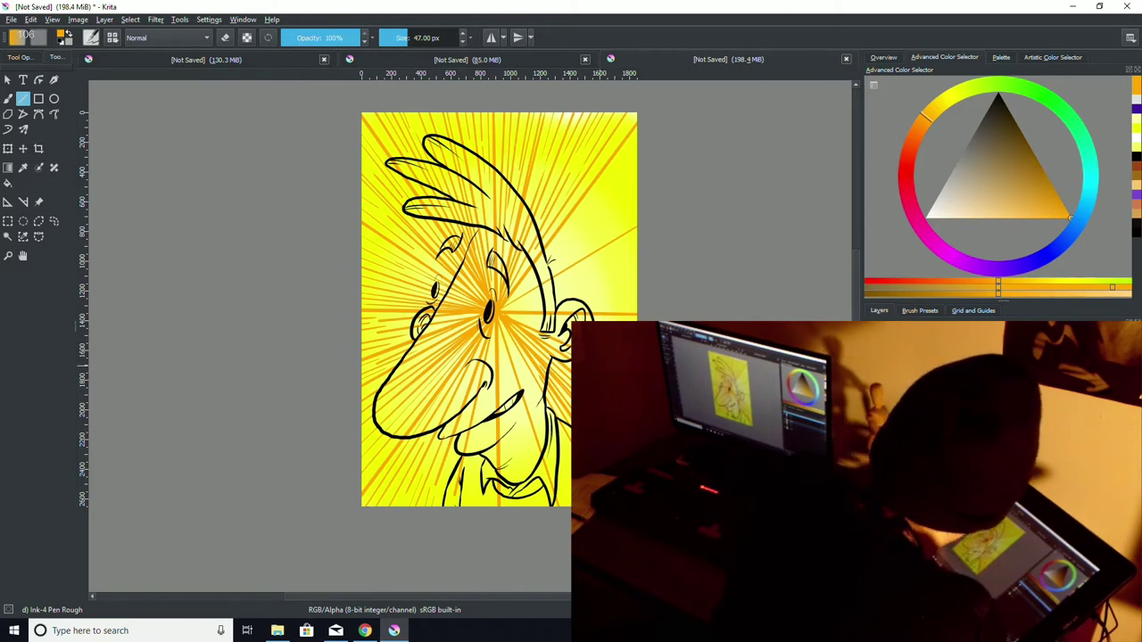
{"action": "left_click_drag", "start_coordinate": [499, 313], "coordinate": [572, 331]}
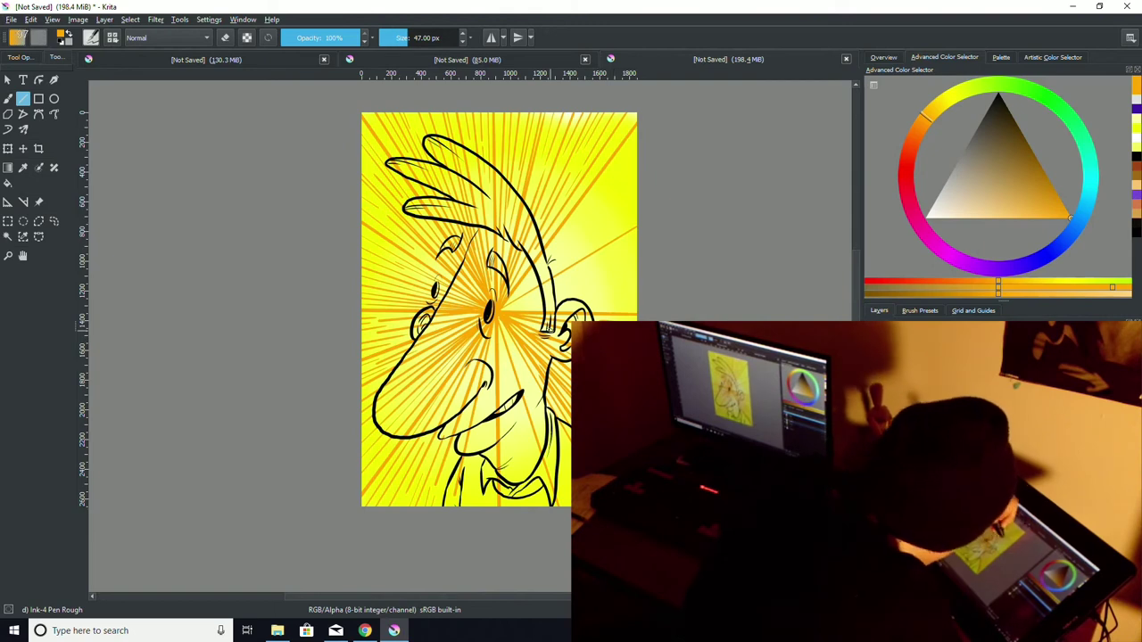
Step: Fill the area between the upper-right diagonal and the horizontal line with orange rays running to the canvas's right edge
{"action": "mouse_move", "coordinate": [534, 281]}
{"action": "left_mouse_down"}
{"action": "mouse_move", "coordinate": [639, 134]}
{"action": "mouse_move", "coordinate": [652, 224]}
{"action": "left_mouse_up"}
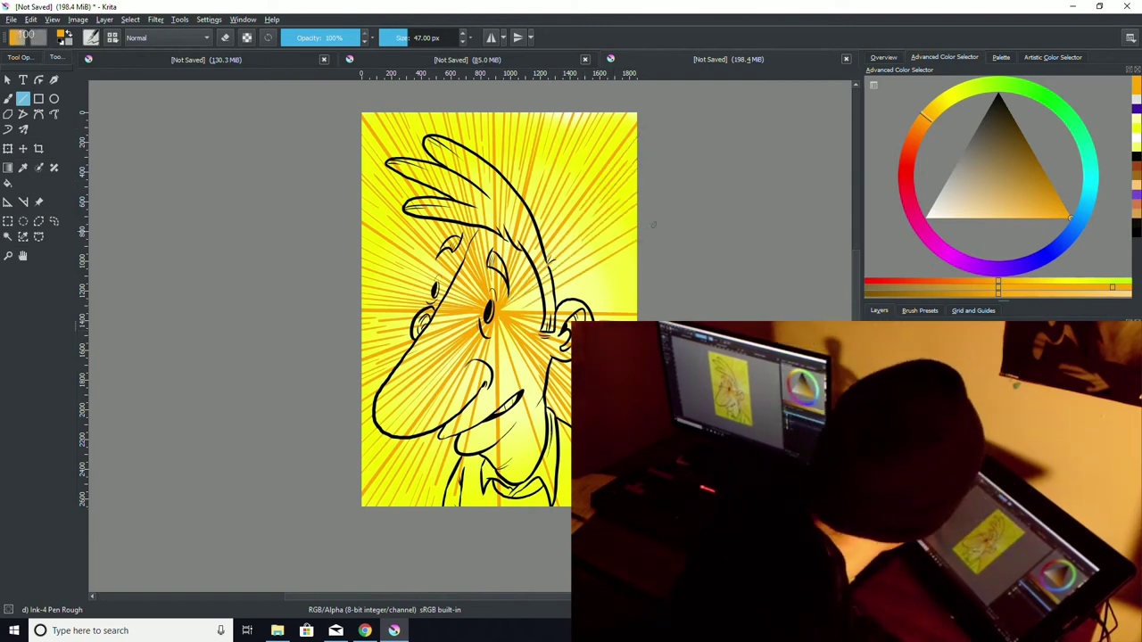
{"action": "key", "text": "ctrl+z"}
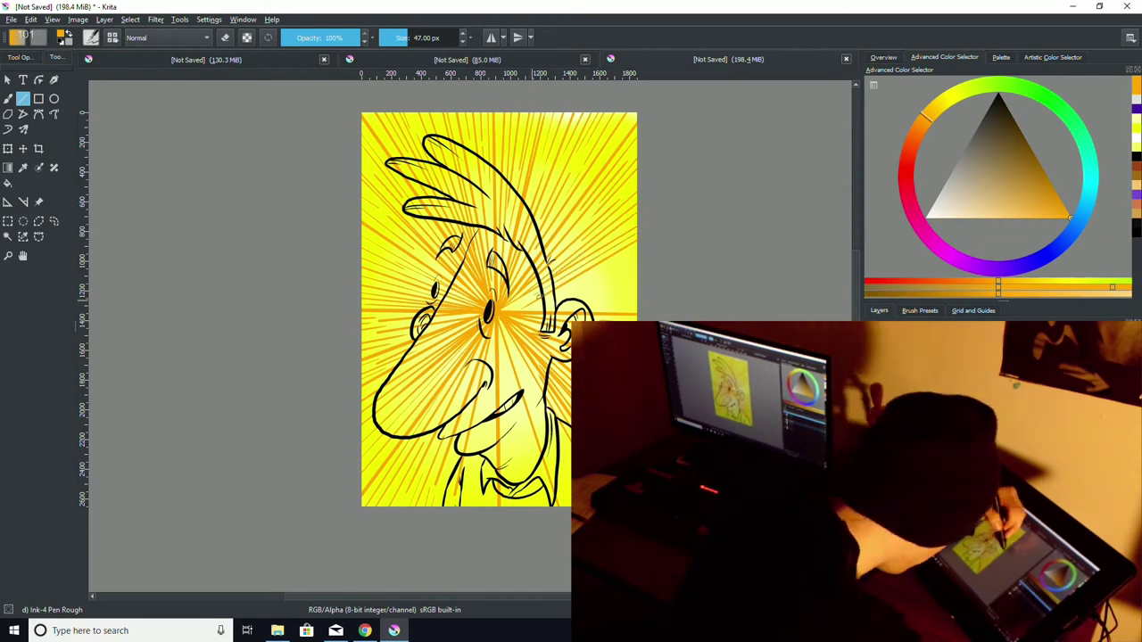
{"action": "left_click_drag", "start_coordinate": [557, 294], "coordinate": [649, 261]}
{"action": "left_click_drag", "start_coordinate": [496, 311], "coordinate": [645, 281]}
{"action": "left_click_drag", "start_coordinate": [496, 311], "coordinate": [652, 309]}
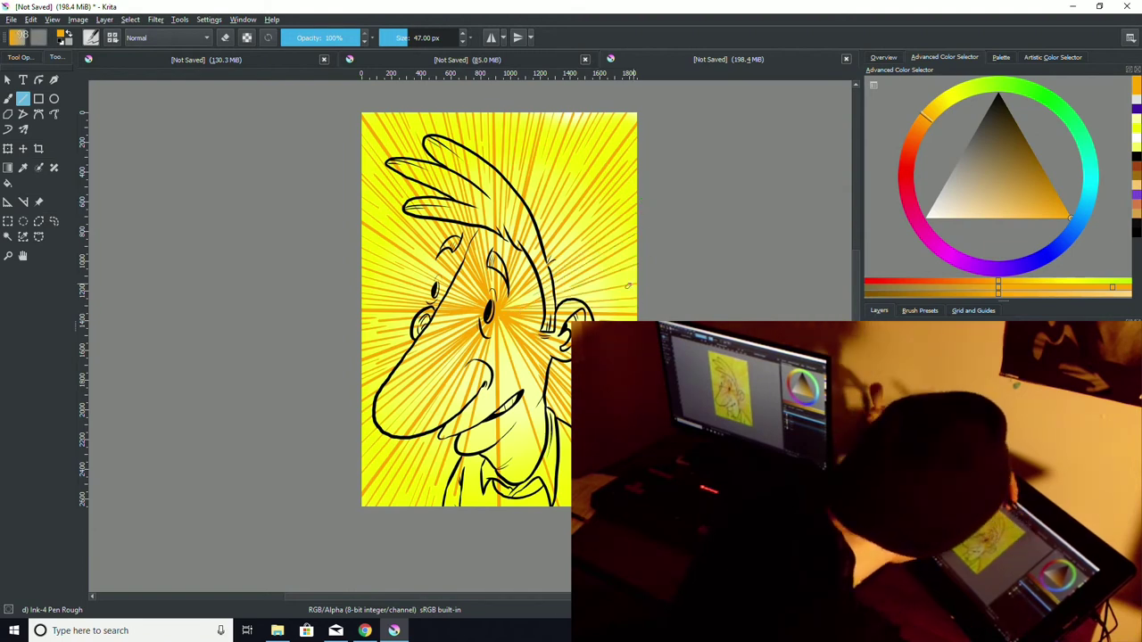